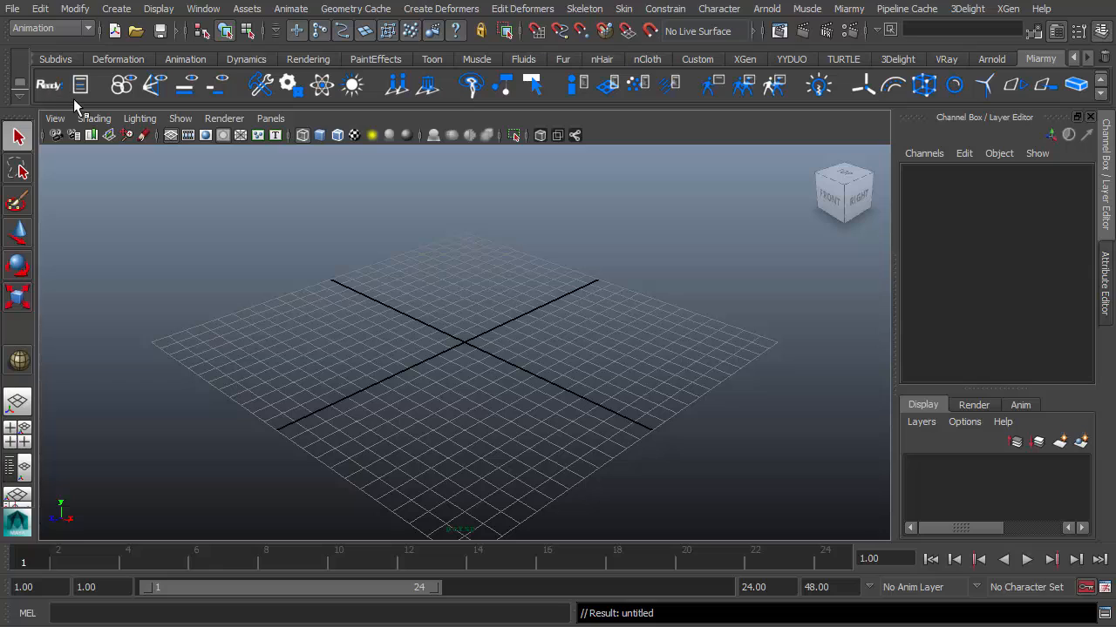
Open the scene S063_NoiseLogic_1.ma from the MiarmySamples scenes folder.
click(12, 7)
click(42, 40)
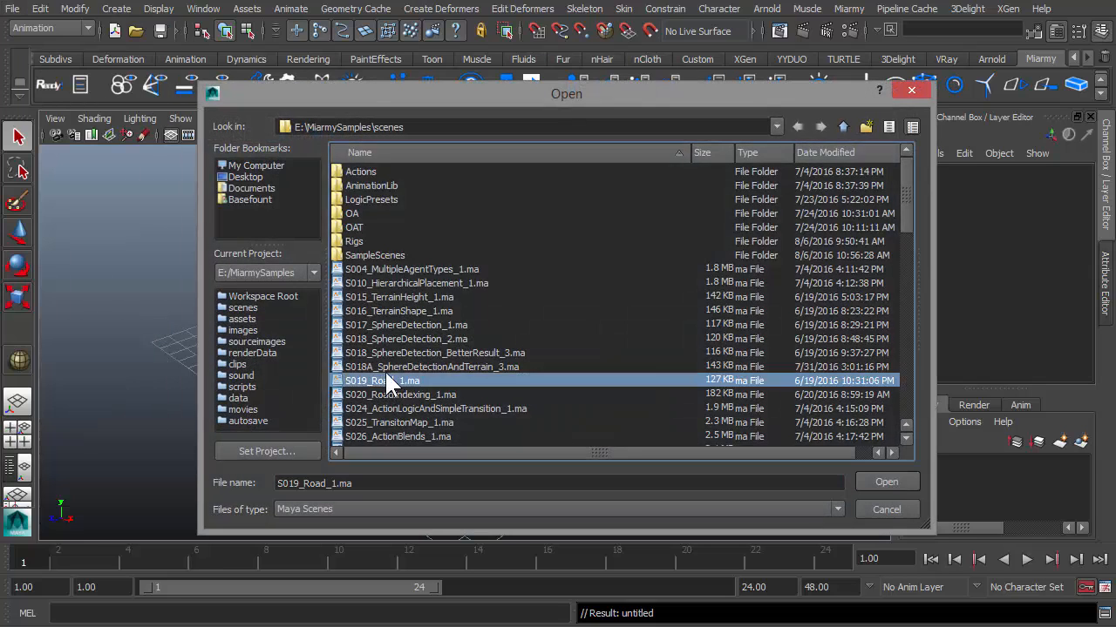
scroll(384, 370, down, 10)
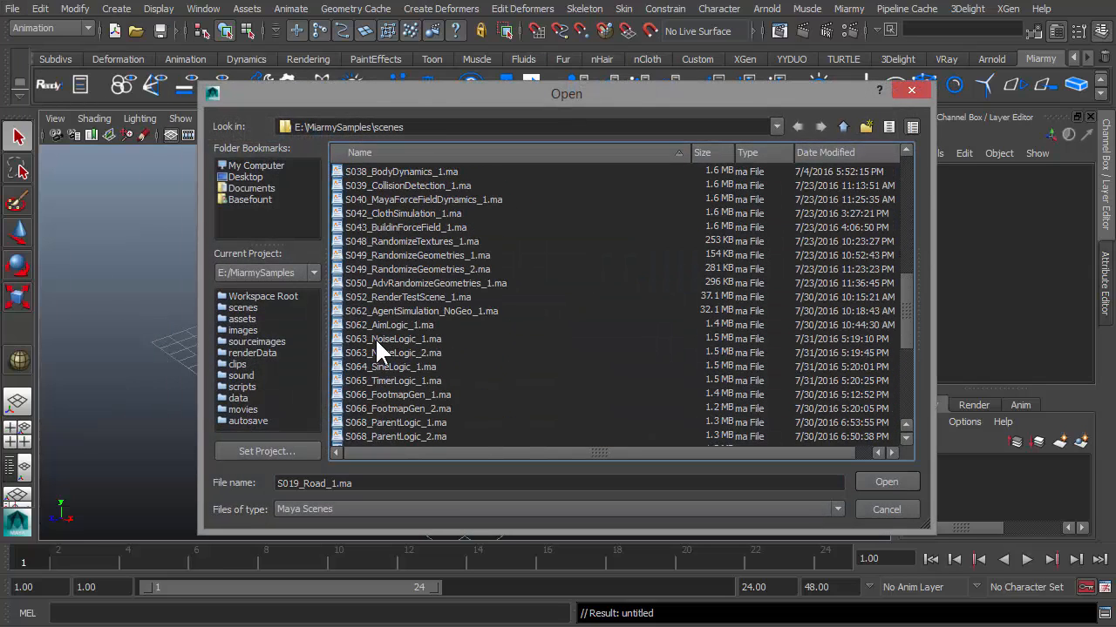
click(377, 338)
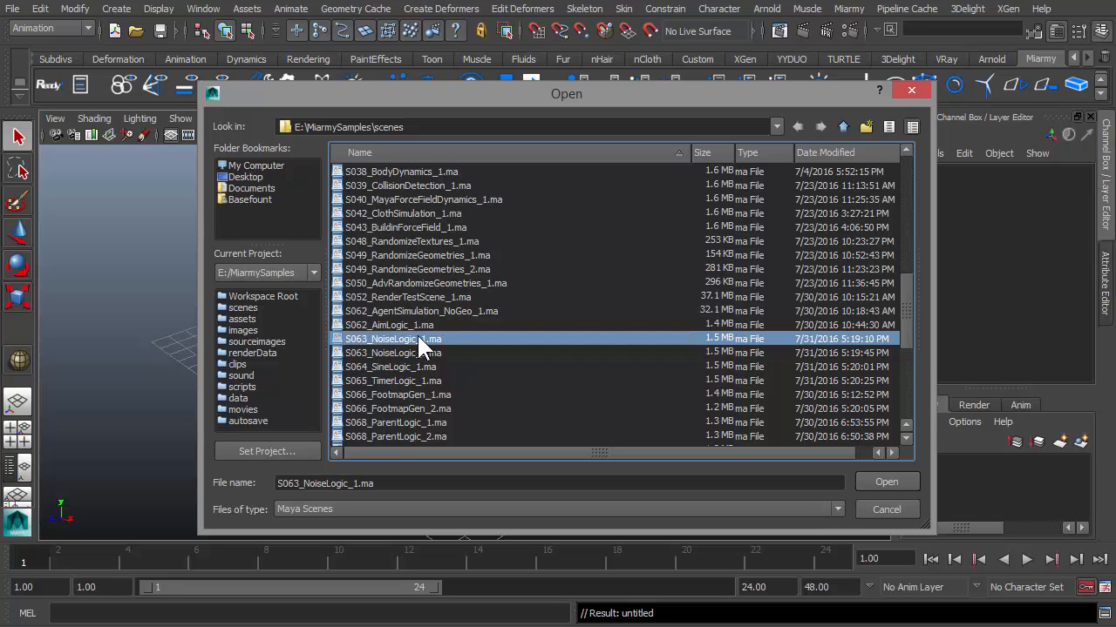
click(878, 479)
click(709, 331)
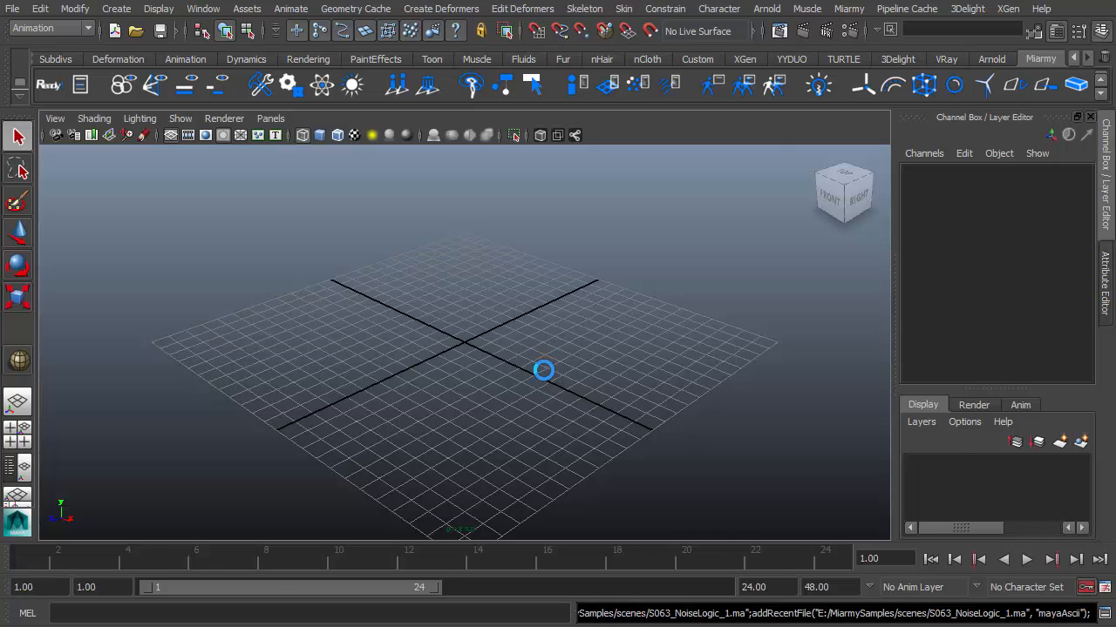
alt+drag(504, 386, 498, 381)
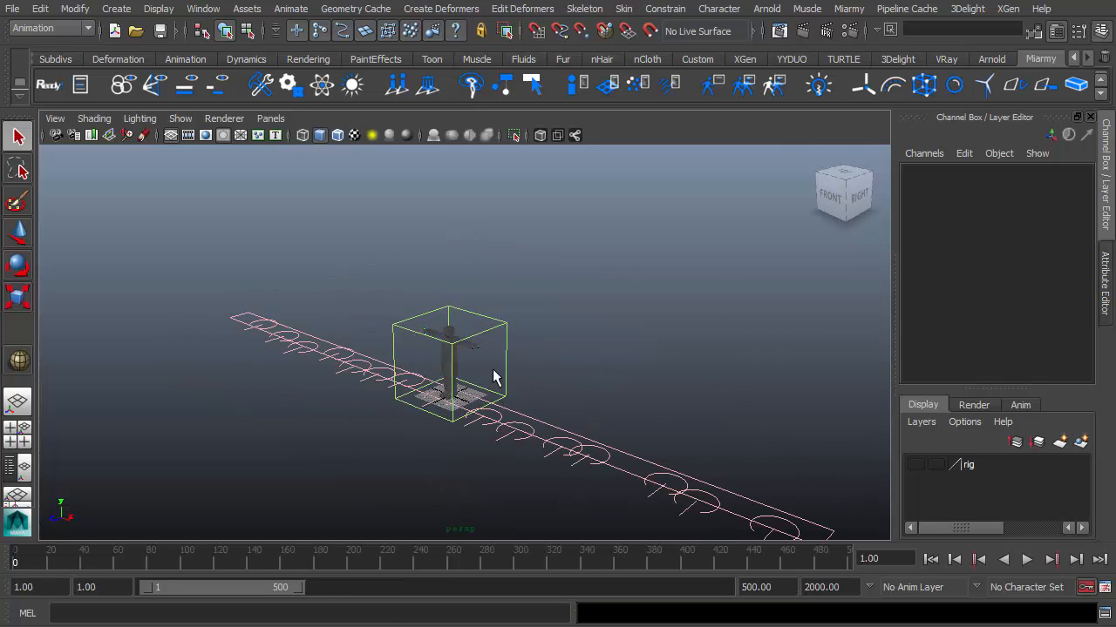
Place the crowd agents, play the simulation from the first frame, and rewind it.
click(397, 87)
click(930, 559)
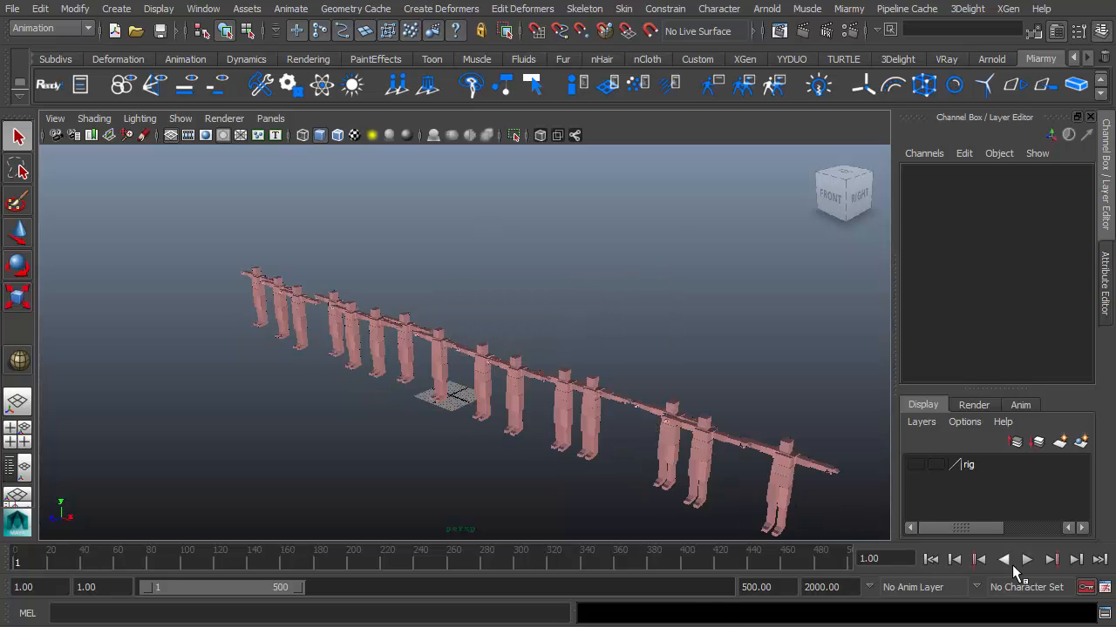
click(1026, 559)
click(1027, 559)
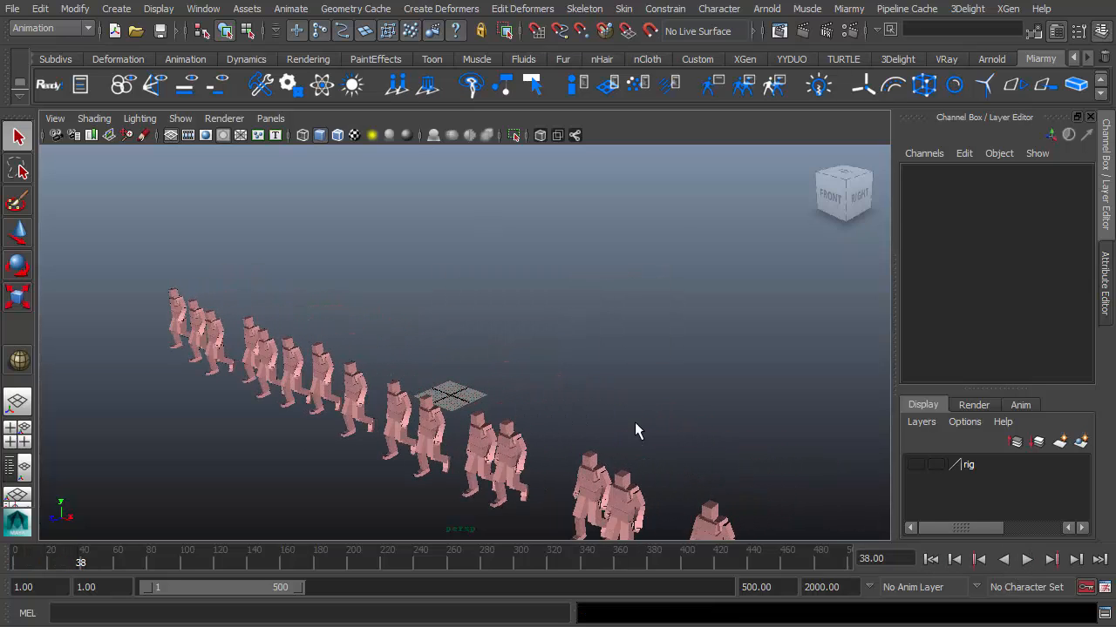
click(929, 559)
De-place the agents and set the placement node's Column to 8 and Num Of Agent to 16.
click(426, 86)
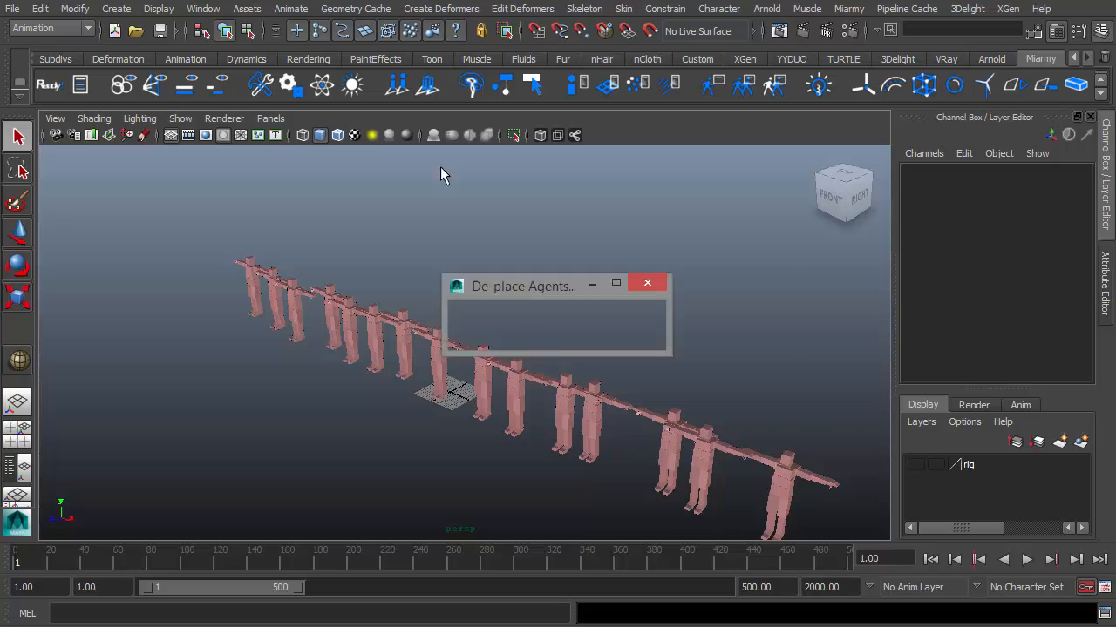
drag(613, 425, 521, 482)
scroll(1004, 324, down, 3)
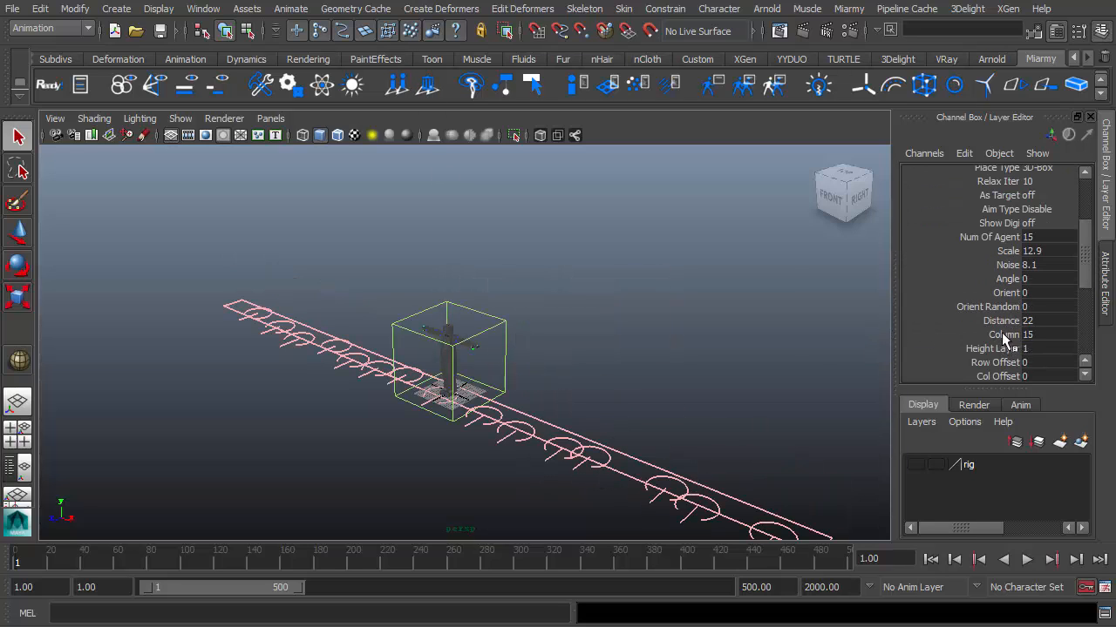
click(1002, 333)
middle_drag(710, 391, 637, 395)
click(1003, 240)
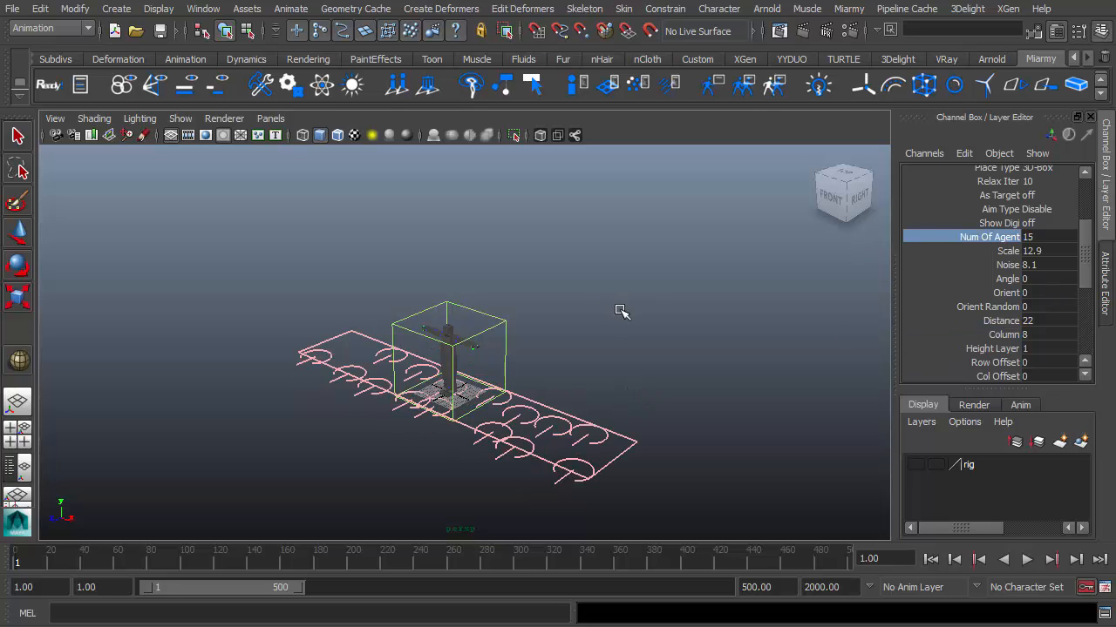
middle_drag(620, 312, 623, 312)
Create a large polygon sphere on the ground beside the agent formation, at about X -20, Z 166.
alt+drag(458, 371, 306, 366)
alt+middle_drag(493, 392, 523, 390)
alt+drag(523, 389, 469, 399)
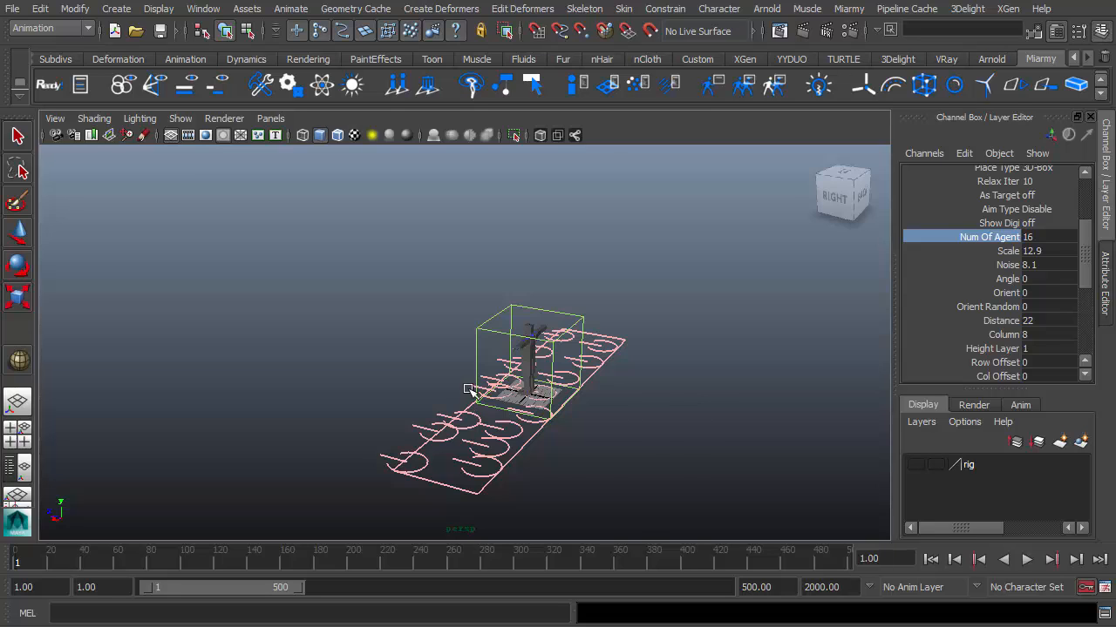
alt+middle_drag(468, 389, 600, 420)
alt+middle_drag(516, 303, 482, 312)
key(space)
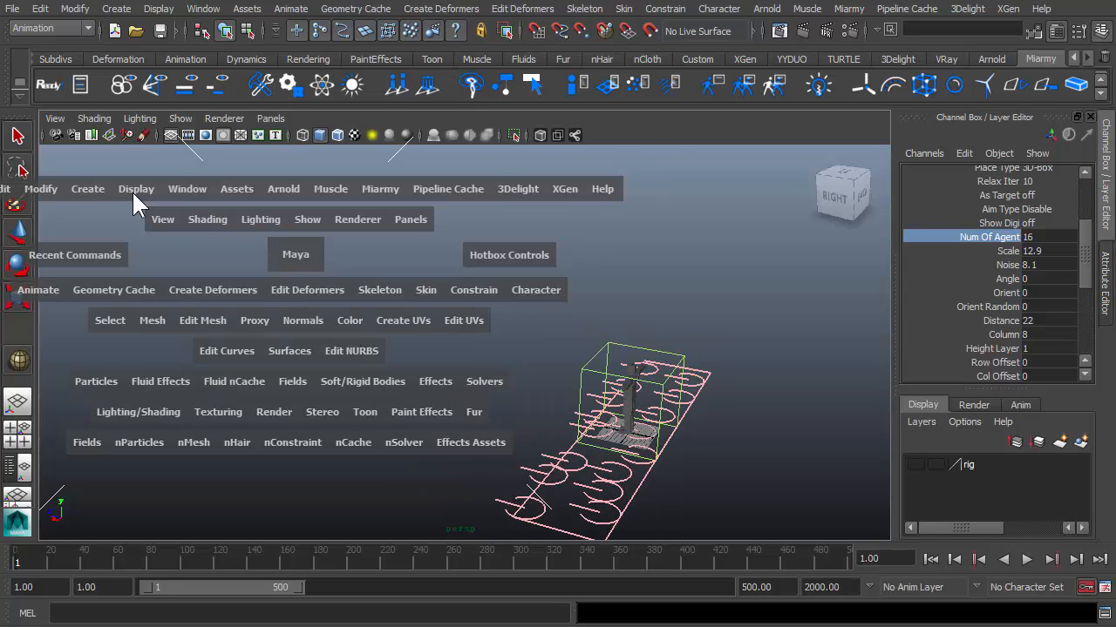
click(90, 188)
mouse_move(183, 236)
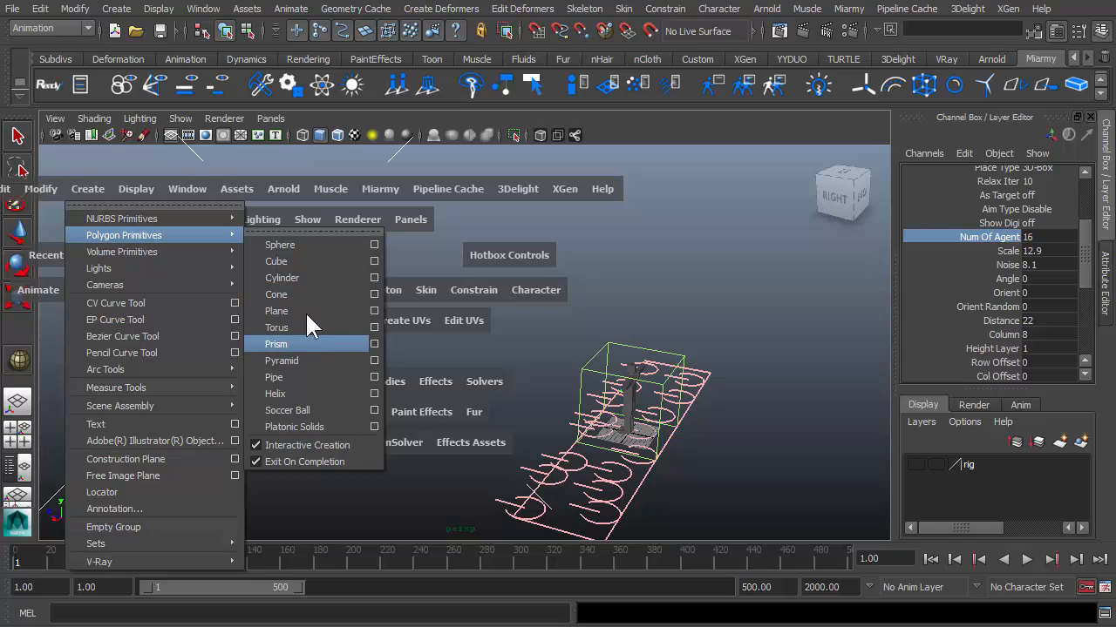
click(312, 246)
drag(410, 379, 491, 517)
Move the sphere farther from the agents to about Z 344 and raise it to about Y 113.
alt+drag(522, 467, 528, 424)
alt+middle_drag(529, 423, 530, 396)
alt+right_drag(530, 395, 443, 407)
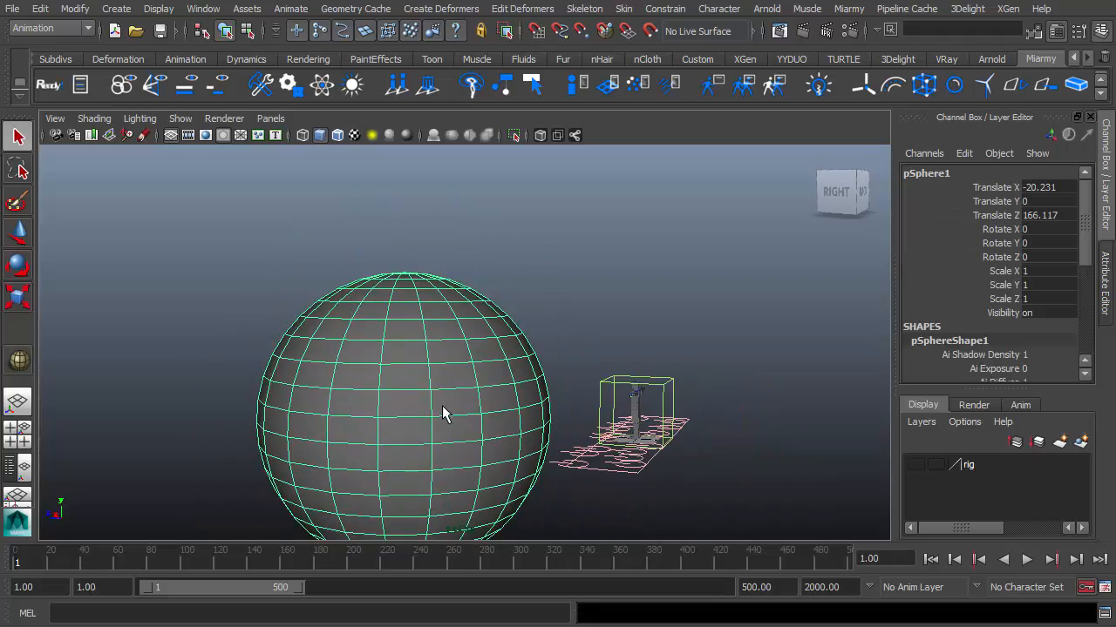
key(w)
alt+drag(425, 405, 366, 405)
drag(277, 365, 49, 345)
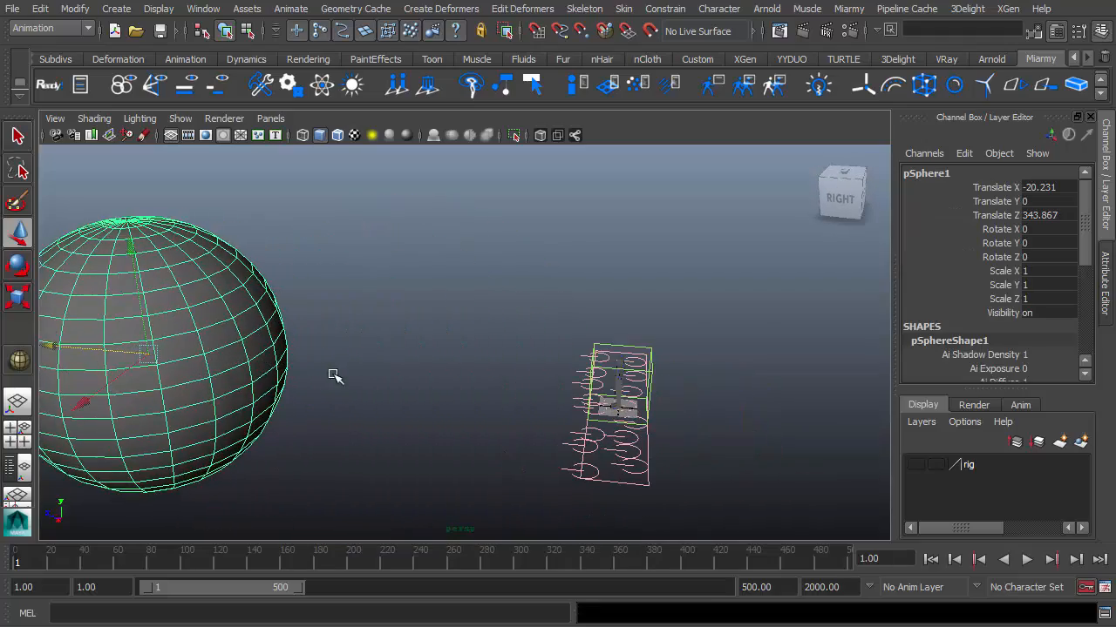
alt+middle_drag(331, 375, 430, 346)
alt+drag(431, 345, 466, 315)
alt+right_drag(465, 315, 371, 339)
alt+drag(371, 339, 343, 329)
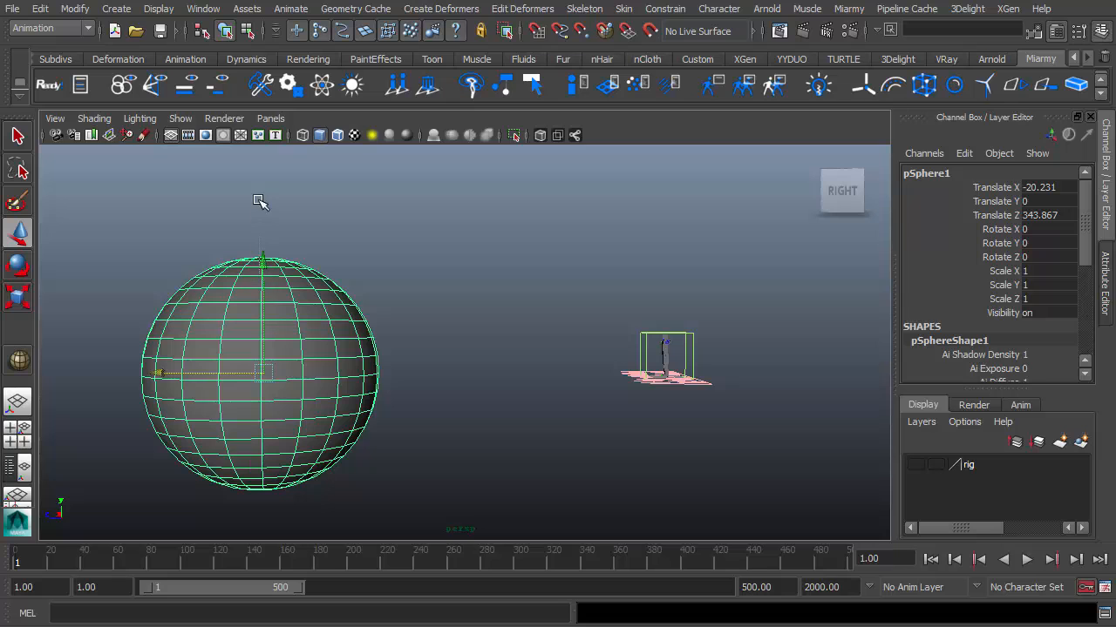
drag(261, 261, 480, 409)
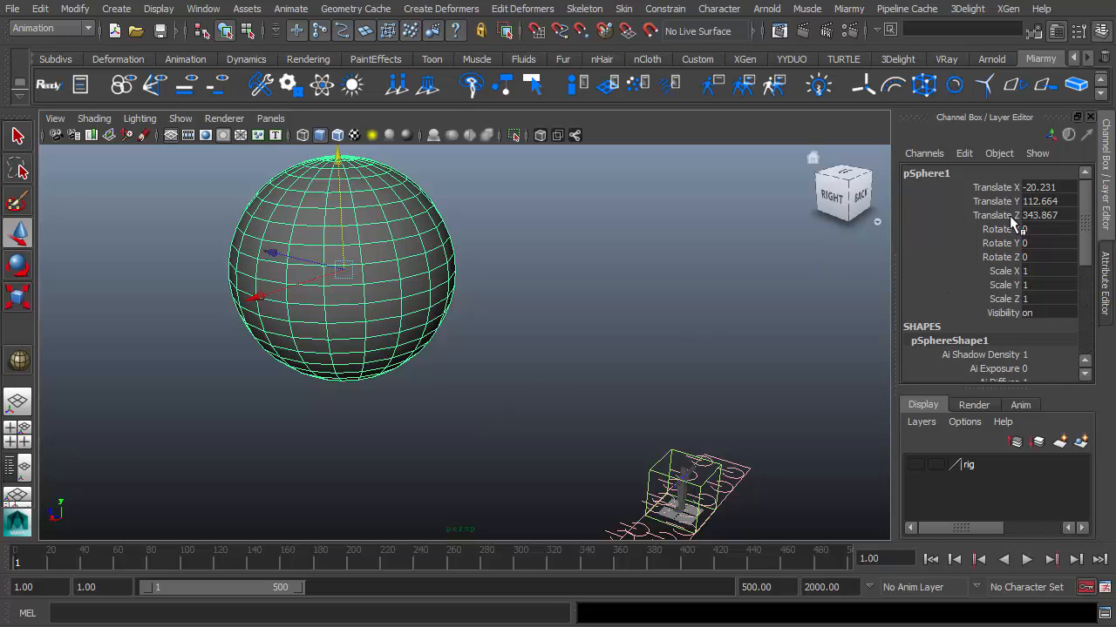
Freeze the sphere's transformations.
drag(1084, 228, 1086, 345)
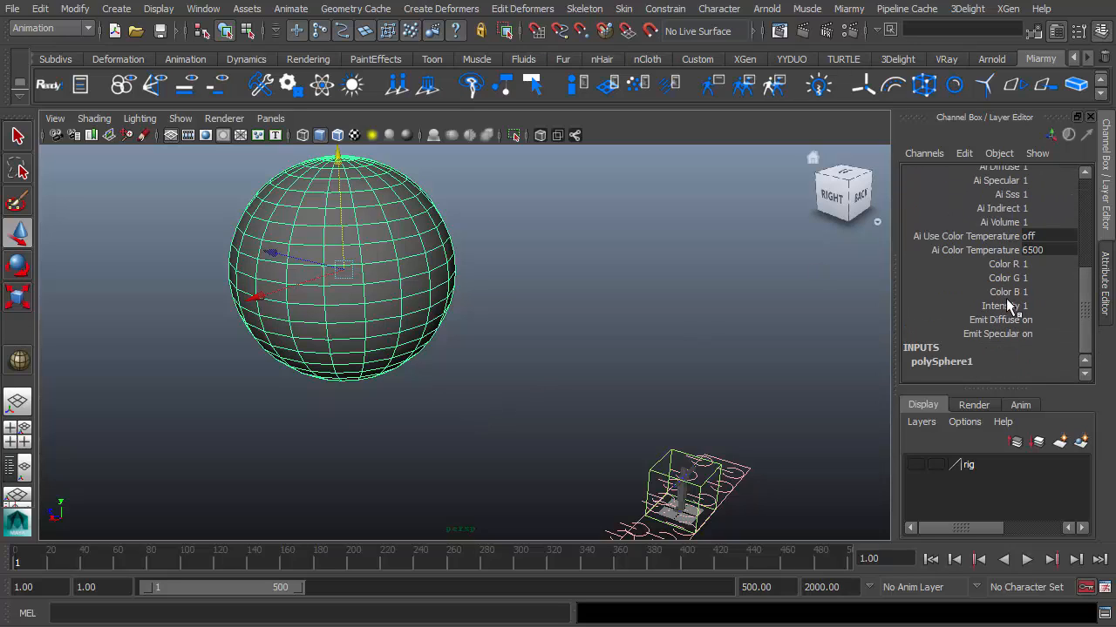
scroll(1002, 297, up, 5)
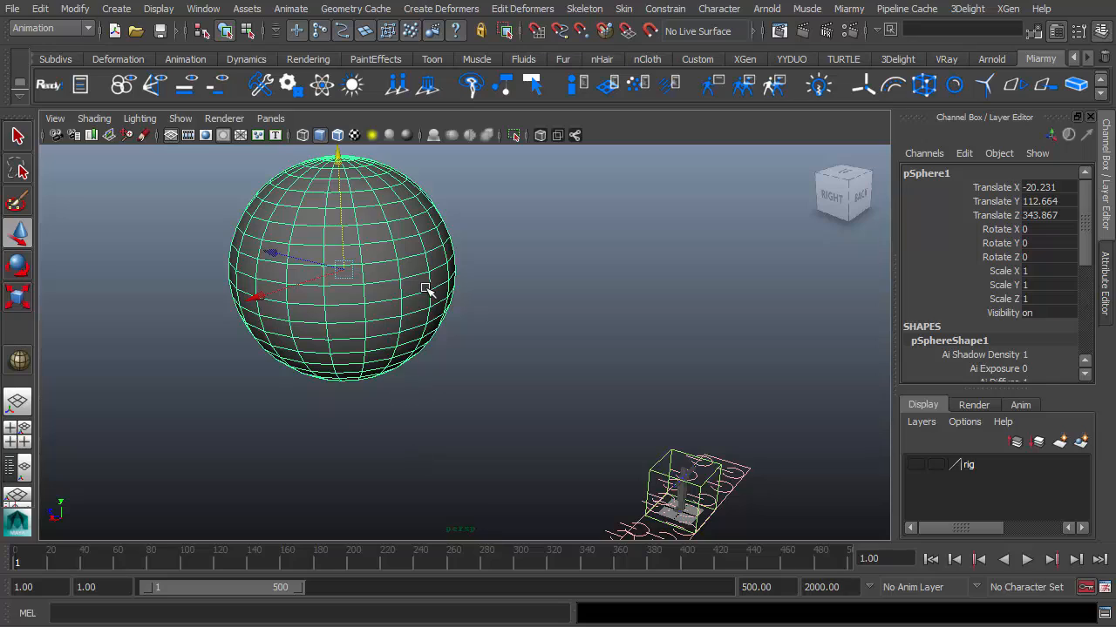
click(77, 10)
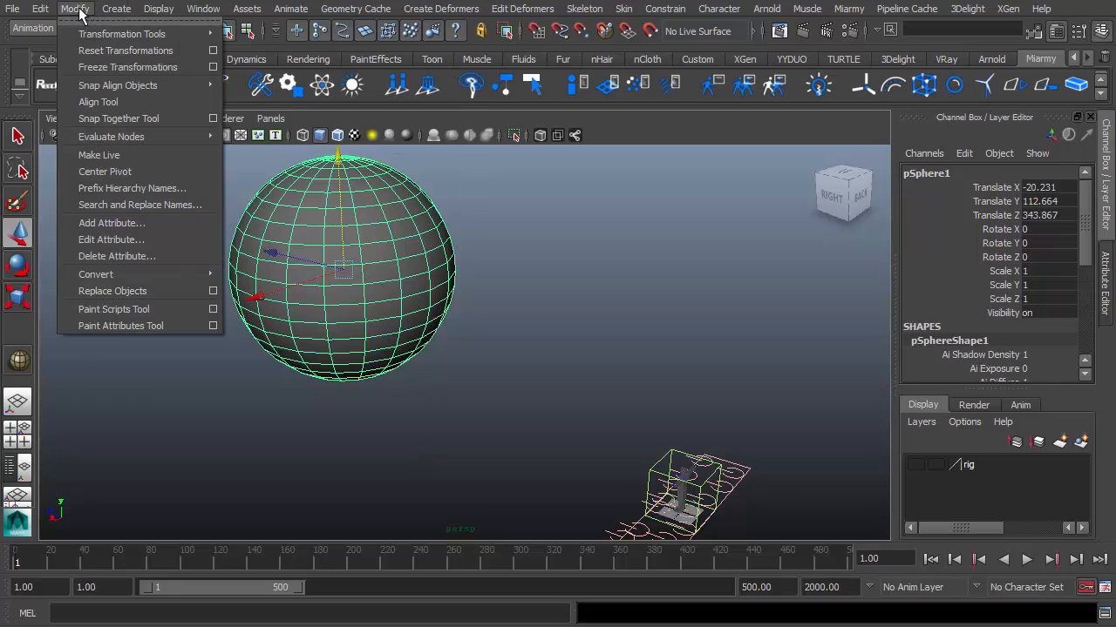
click(102, 66)
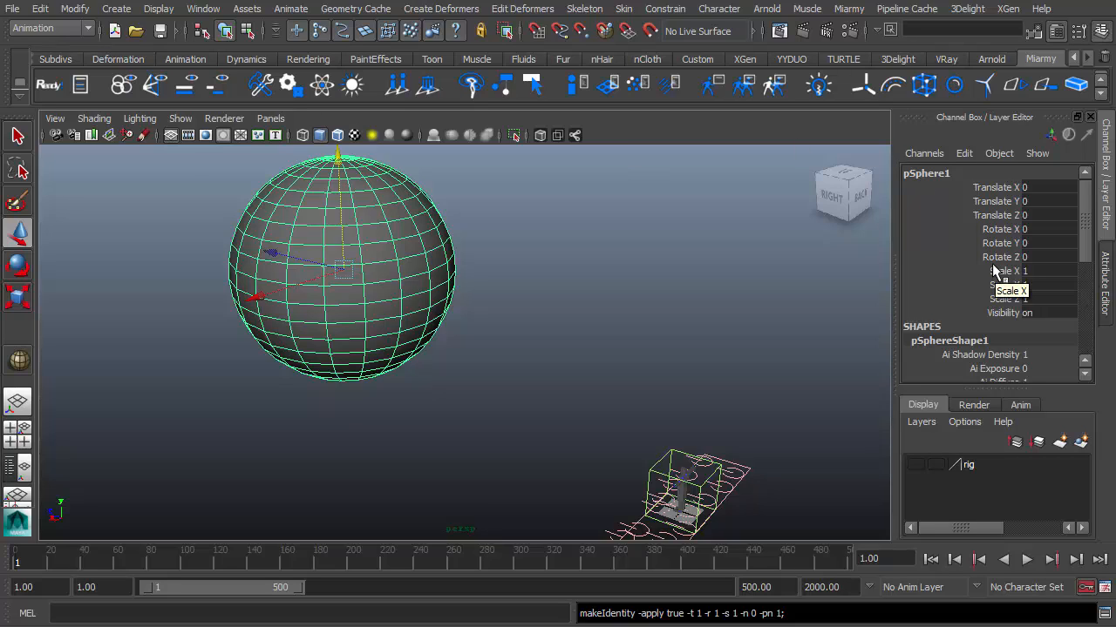
Add a cluster deformer to the sphere.
scroll(992, 265, down, 6)
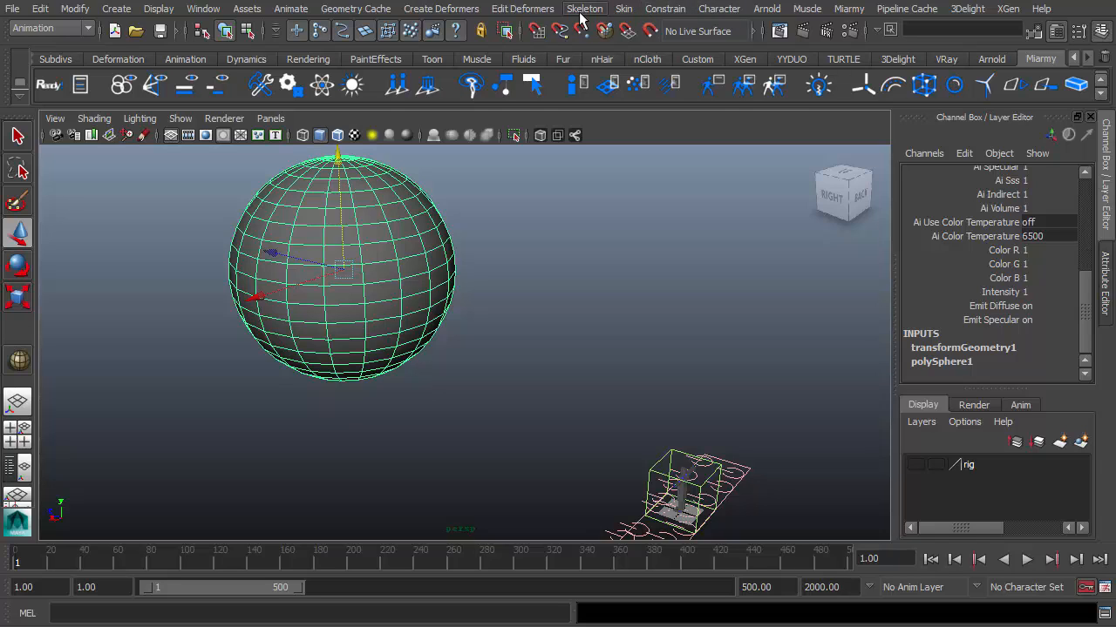
click(441, 9)
click(465, 89)
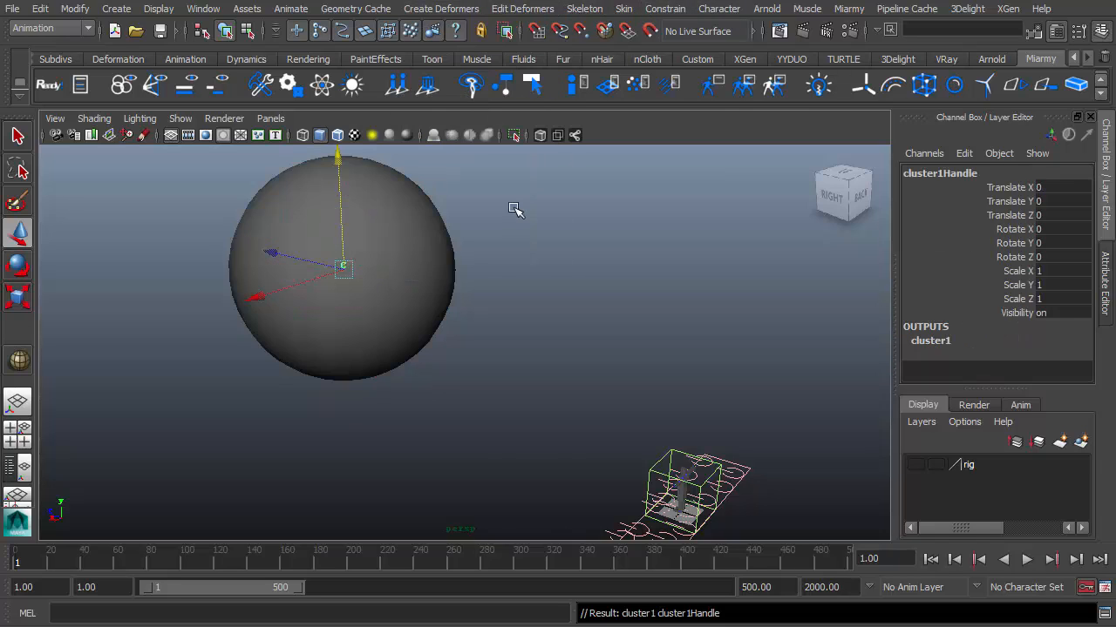
Select the sphere and delete its construction history.
click(311, 211)
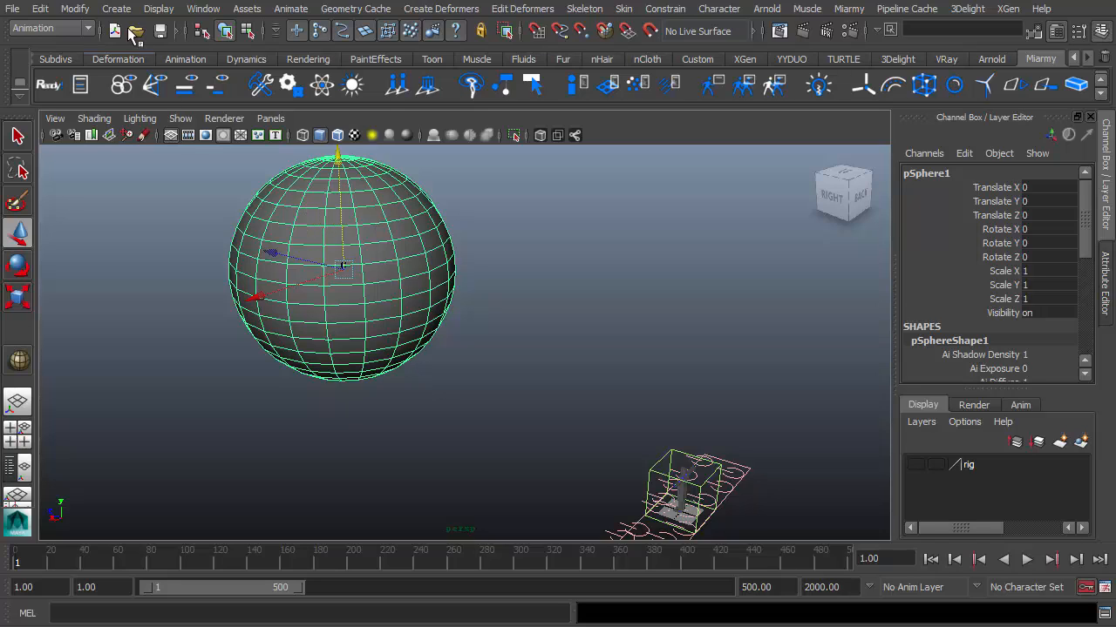
click(40, 8)
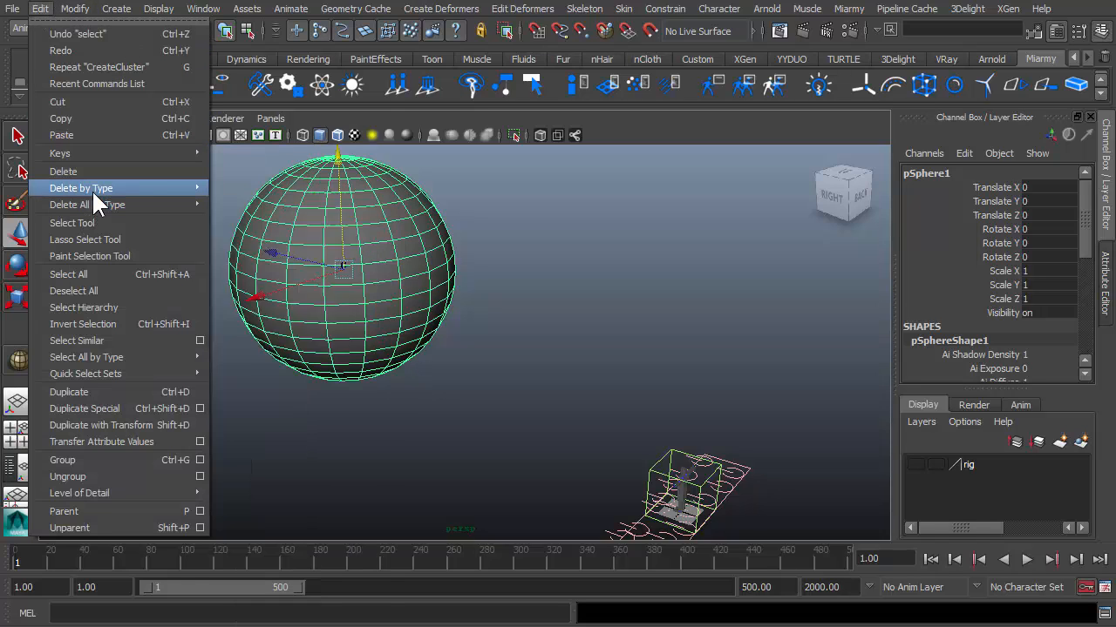
click(237, 197)
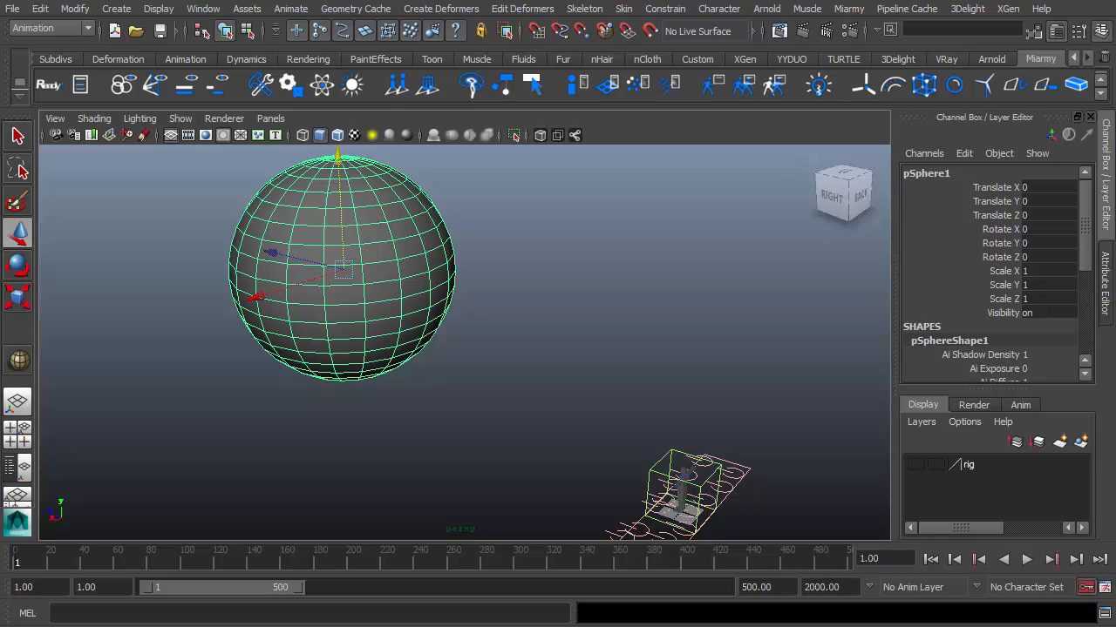
Select a patch of vertices on the sphere's side, examine their CV values, and return to object selection.
alt+drag(639, 399, 505, 344)
key(F8)
drag(517, 243, 395, 334)
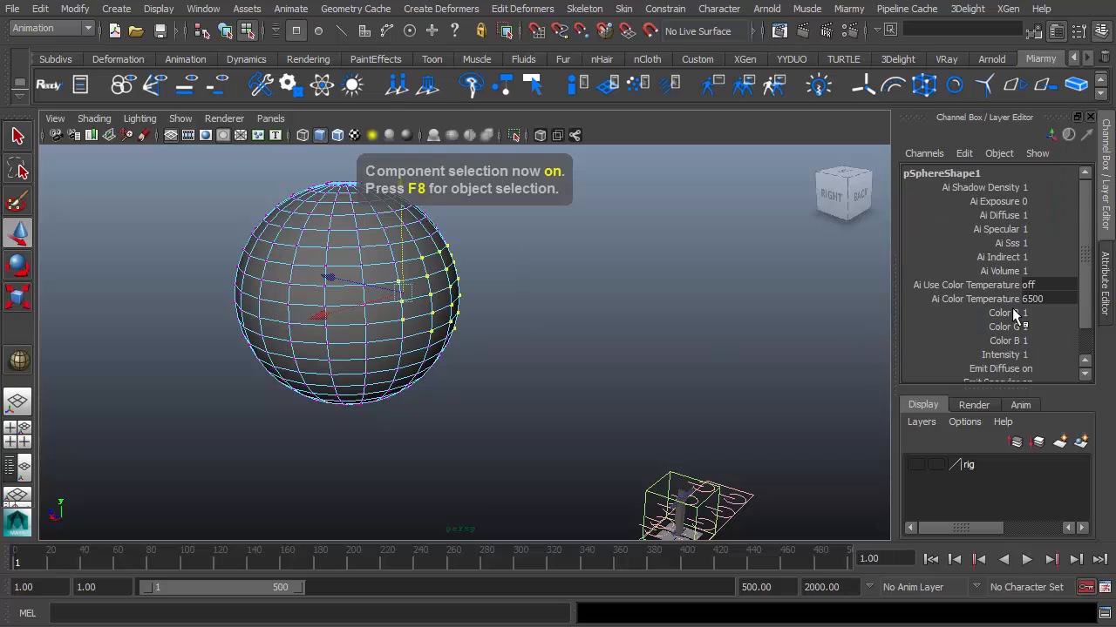
scroll(1016, 317, down, 2)
click(953, 361)
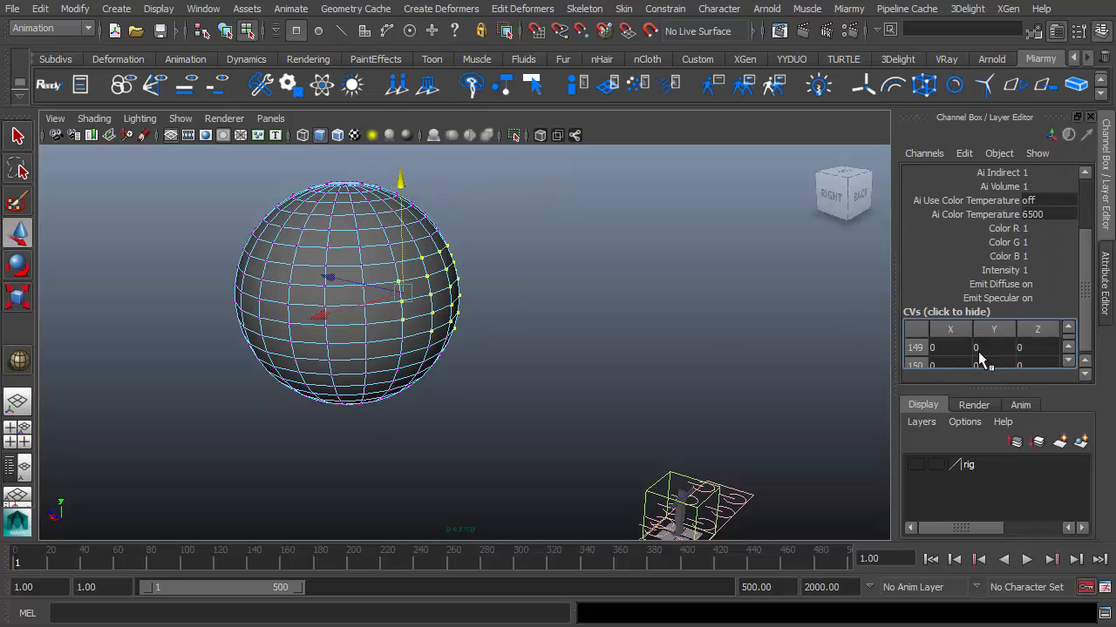
alt+drag(533, 321, 521, 321)
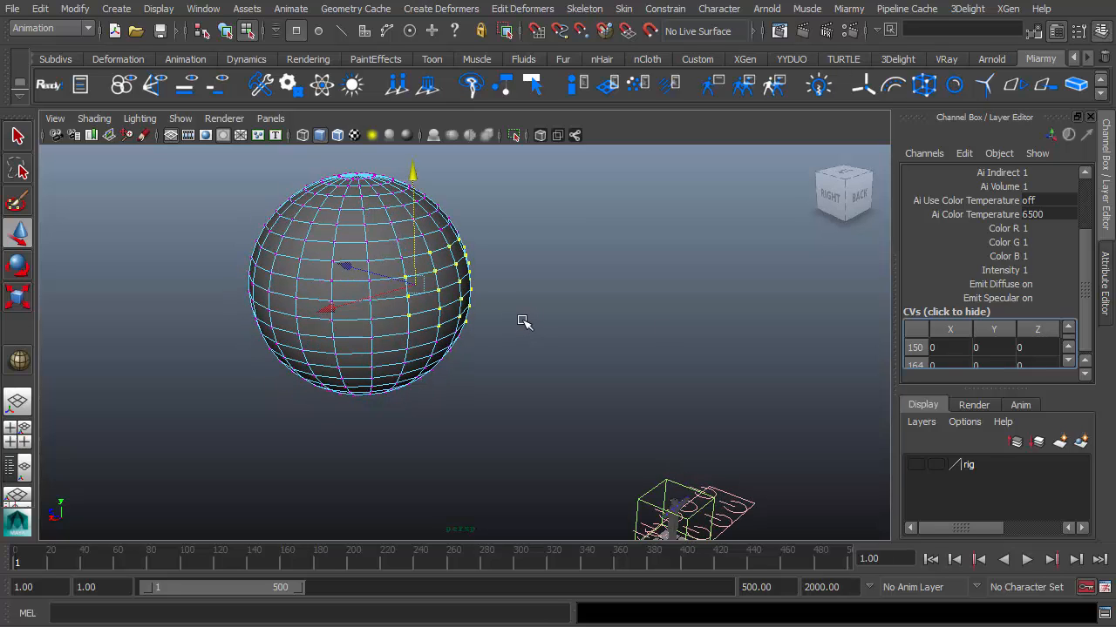
key(F8)
Place the crowd agents again and play the simulation from the first frame with the sphere in view.
alt+drag(503, 373, 319, 343)
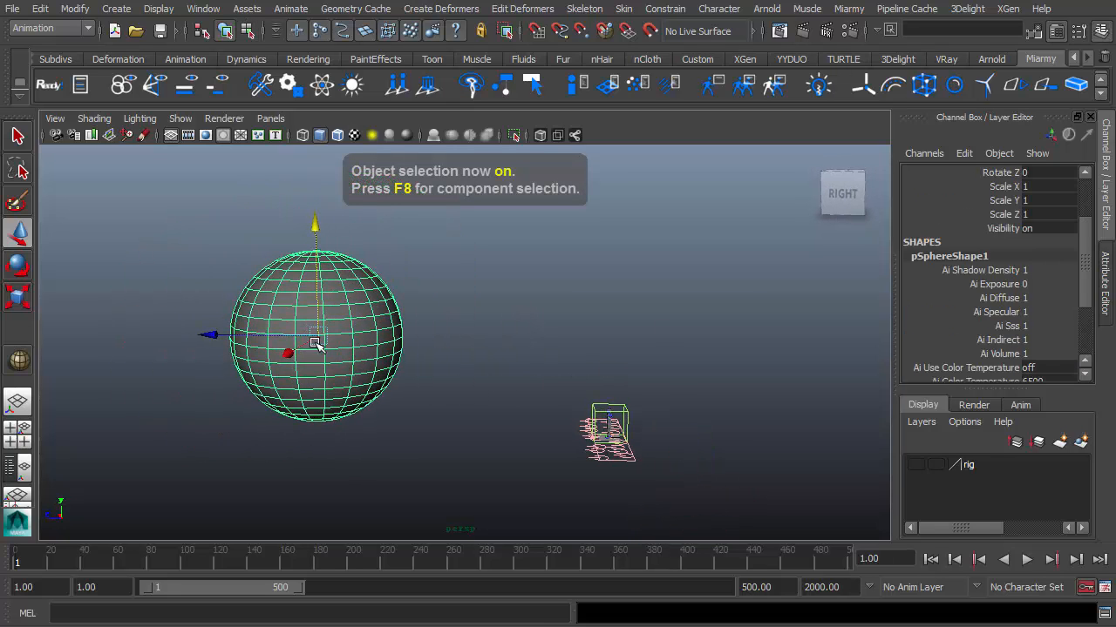
alt+drag(428, 325, 443, 348)
alt+middle_drag(471, 340, 496, 349)
scroll(985, 205, up, 3)
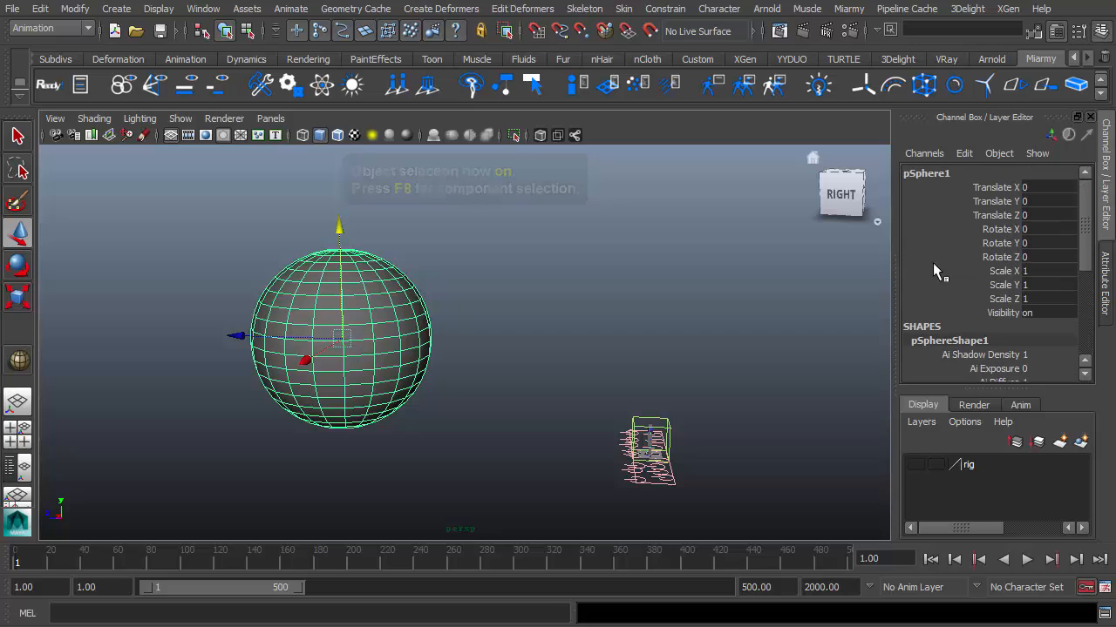
mouse_move(528, 317)
alt+mouse_down()
mouse_move(545, 326)
mouse_move(490, 374)
mouse_move(537, 325)
mouse_move(513, 332)
alt+mouse_up()
click(406, 84)
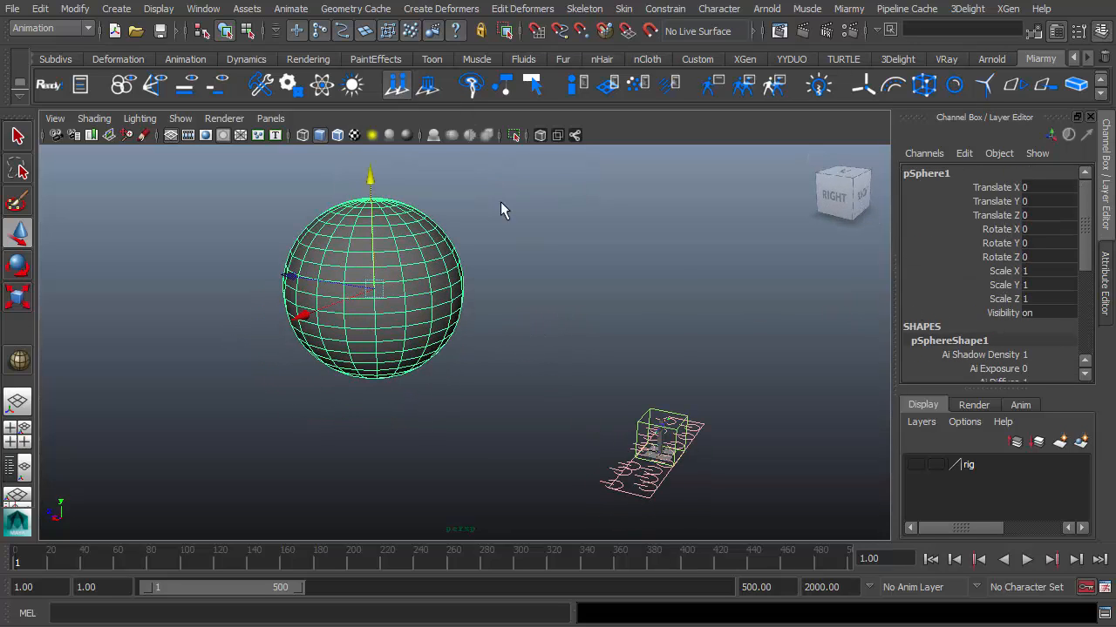
click(930, 560)
click(1027, 560)
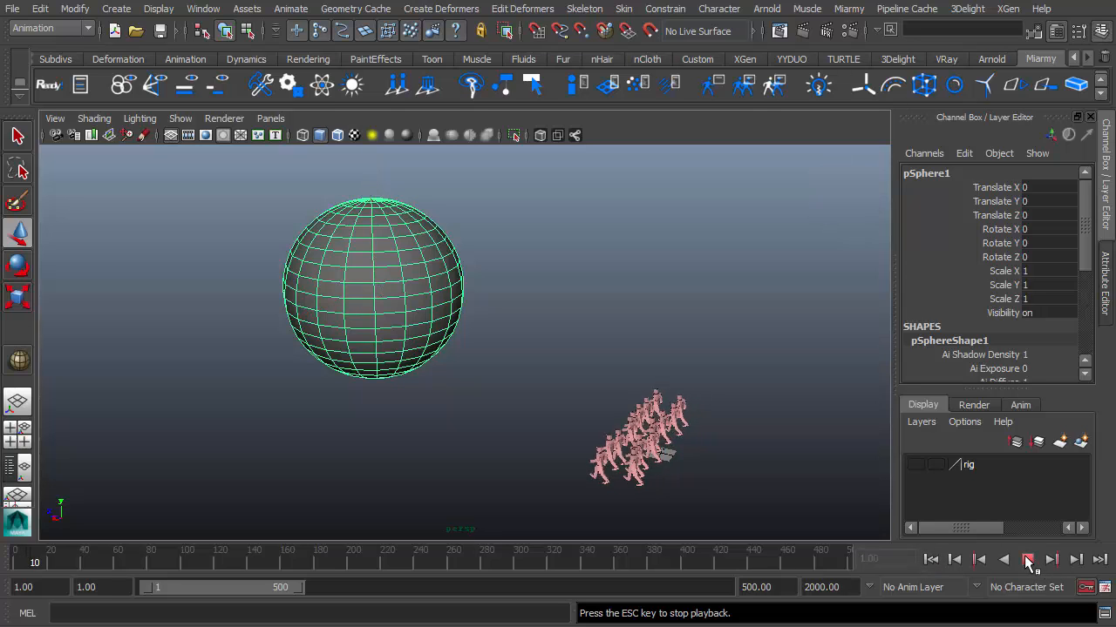
Show the Outliner beside the perspective view and expand Miarmy_Contents down to the casual agent's decision nodes.
click(18, 466)
alt+drag(552, 412, 229, 368)
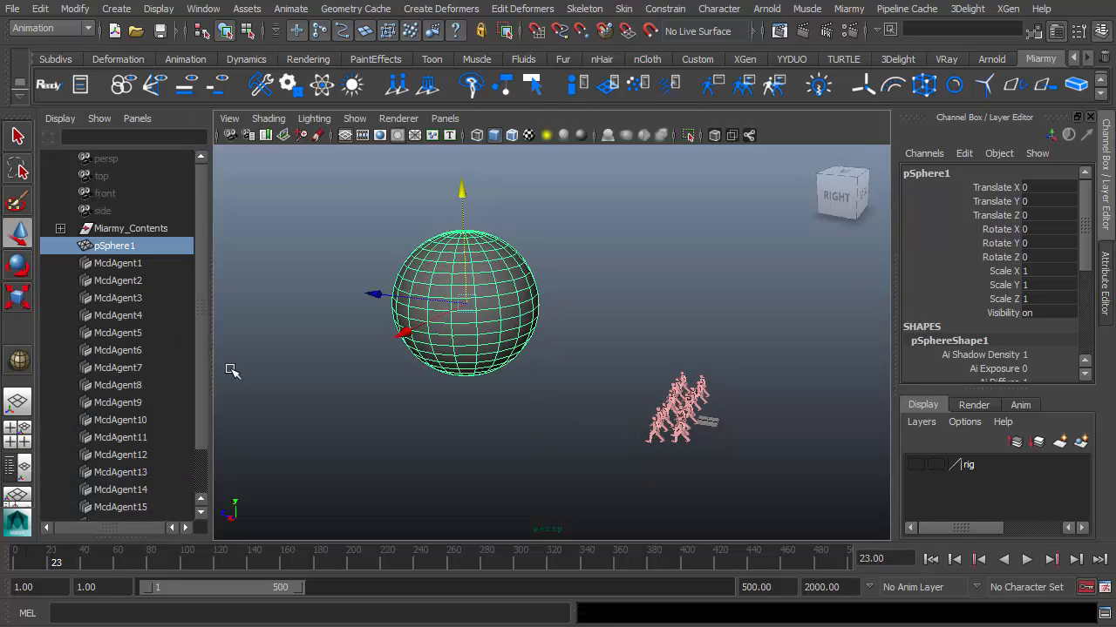
click(60, 229)
click(78, 246)
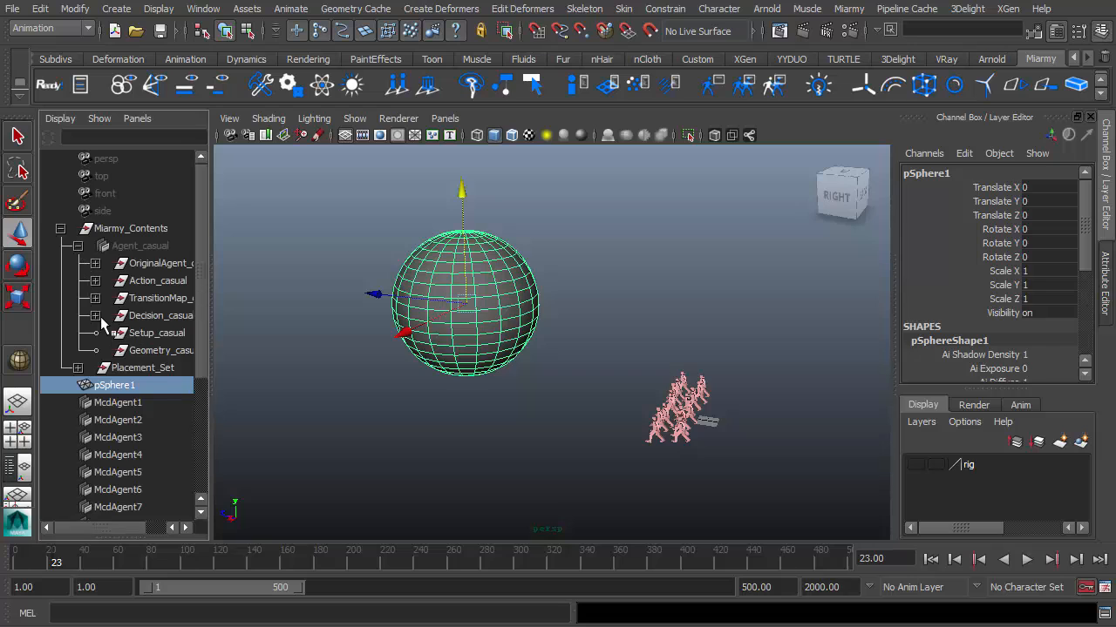
click(95, 316)
Open the default decision node of the casual agent for editing and set its default action to run.
double_click(162, 334)
drag(584, 274, 601, 351)
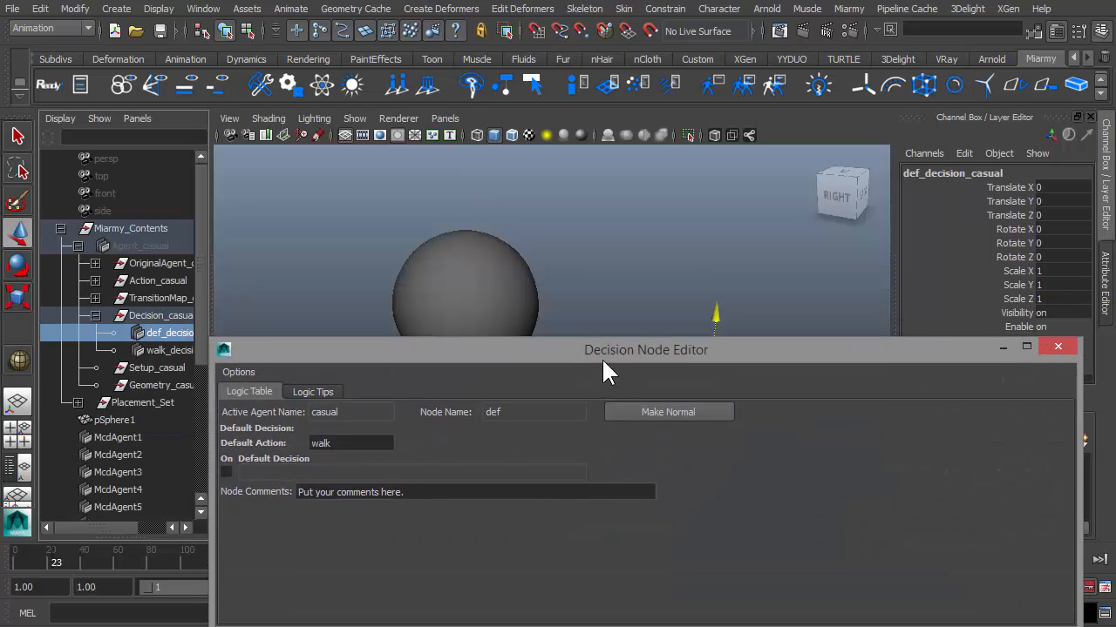
drag(523, 346, 527, 294)
click(351, 396)
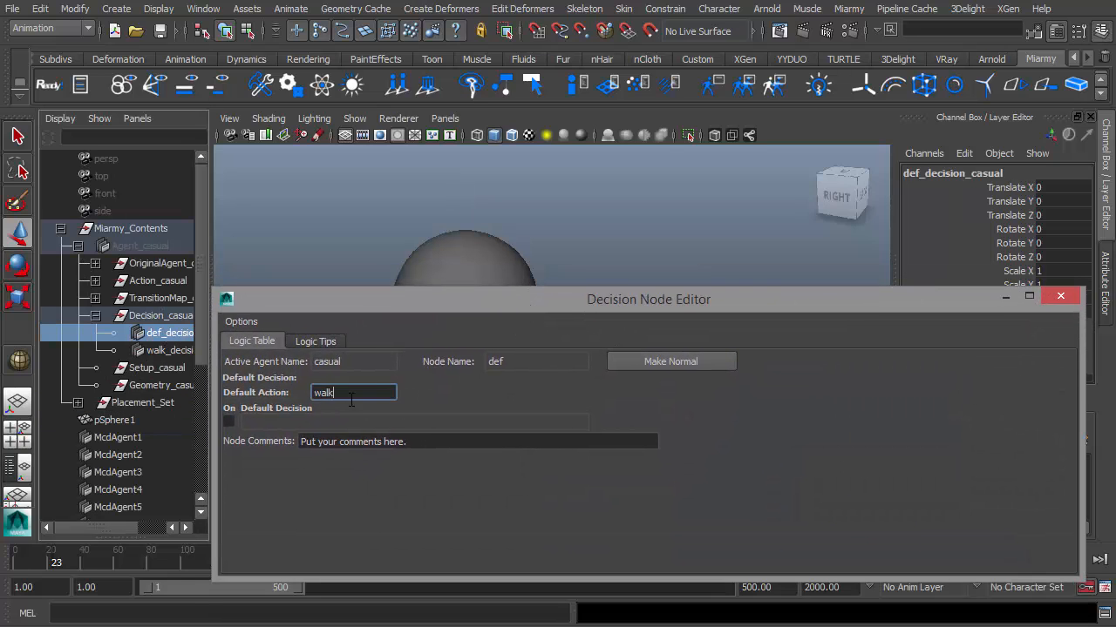
text(run)
Set the walk decision's output to "play action:run priority 1" and close the Decision Node Editor.
click(170, 350)
click(312, 446)
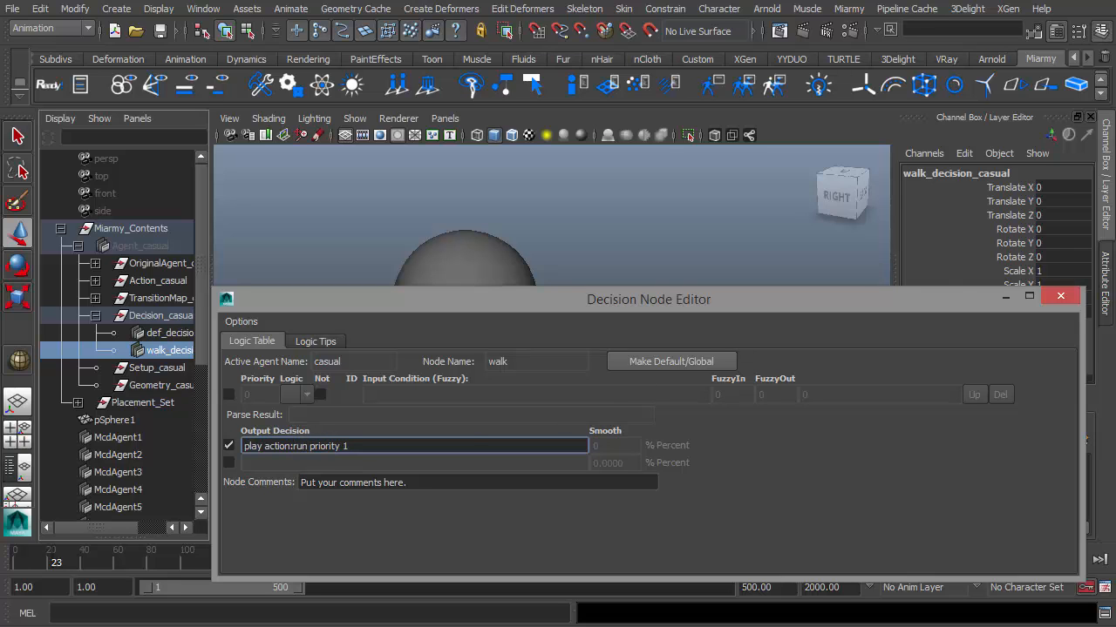
click(1060, 296)
double_click(170, 351)
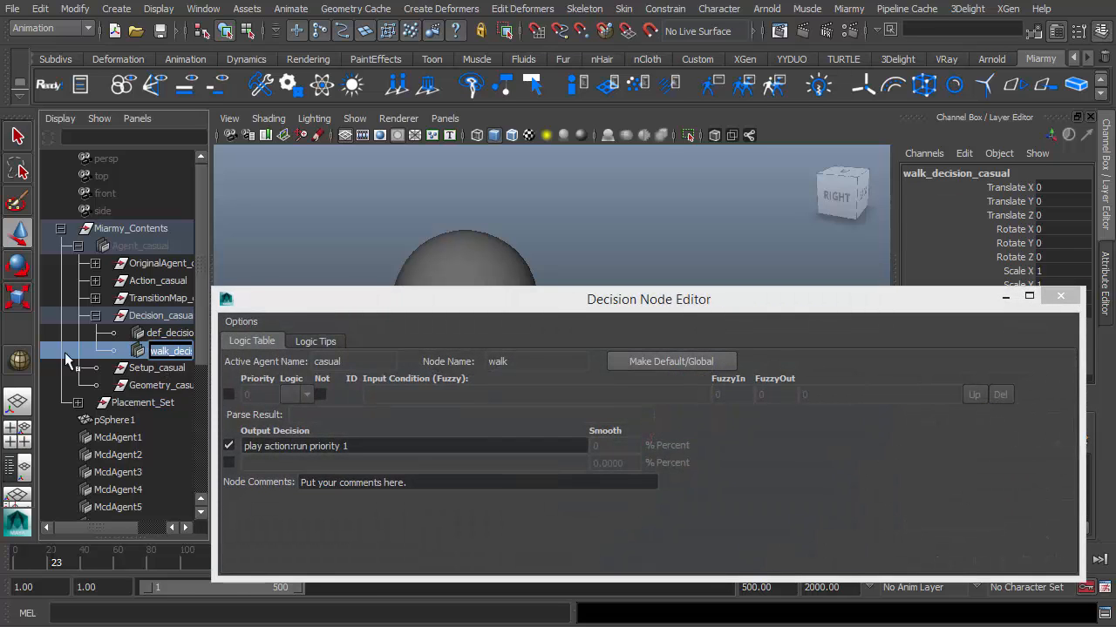
click(145, 350)
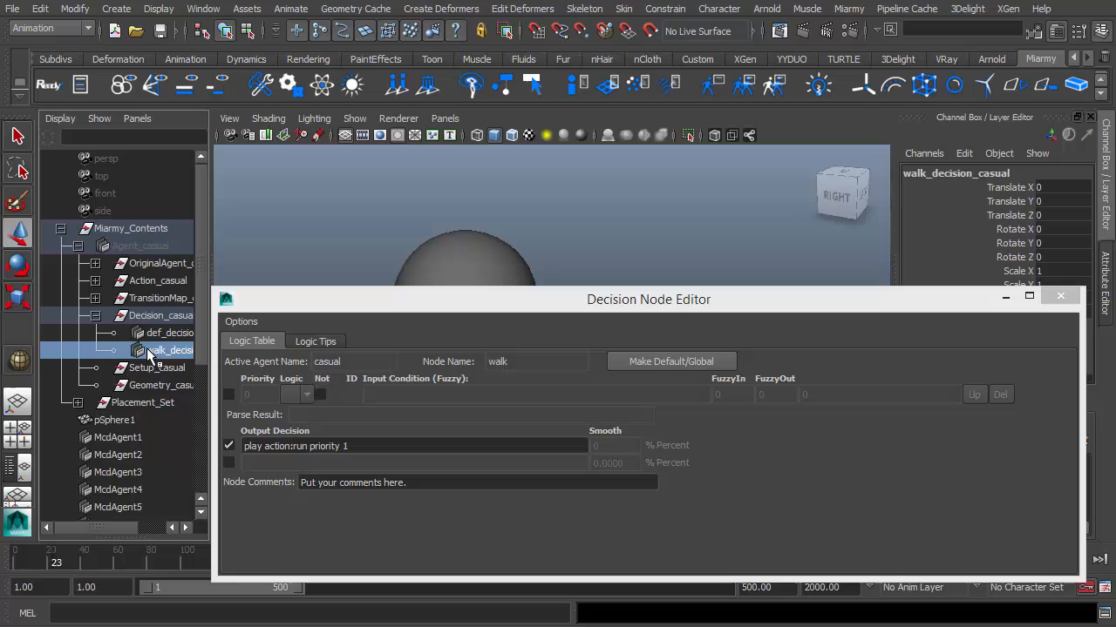
double_click(229, 301)
Play the simulation from the first frame with agents and sphere in view, then return to frame 1.
alt+drag(564, 471, 488, 458)
alt+middle_drag(439, 449, 411, 405)
alt+right_drag(411, 405, 471, 435)
click(931, 559)
click(1027, 560)
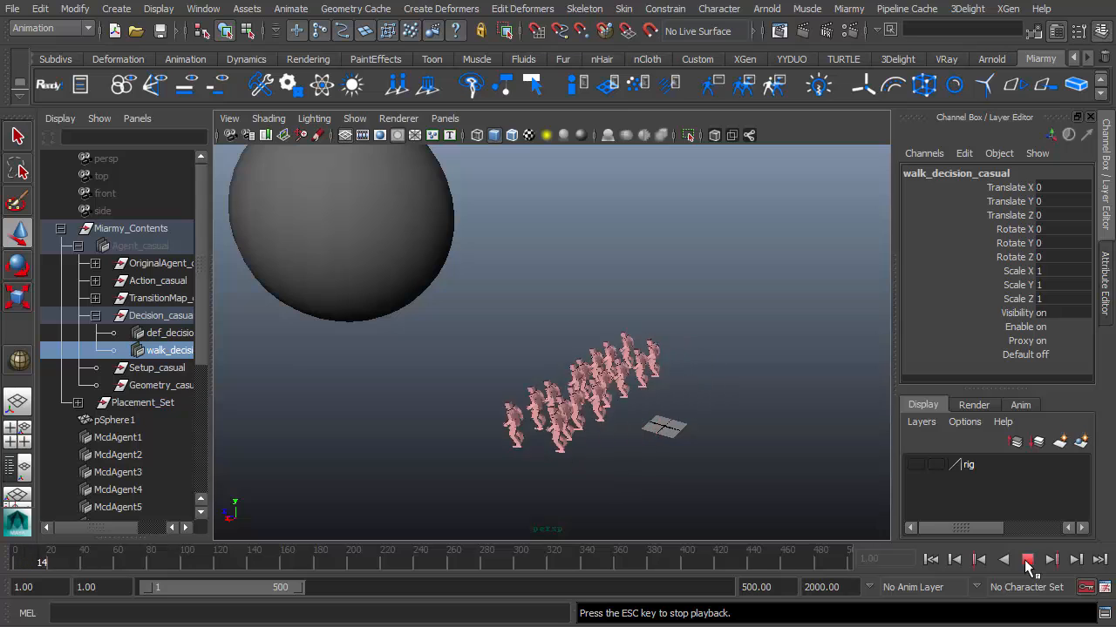
click(1026, 563)
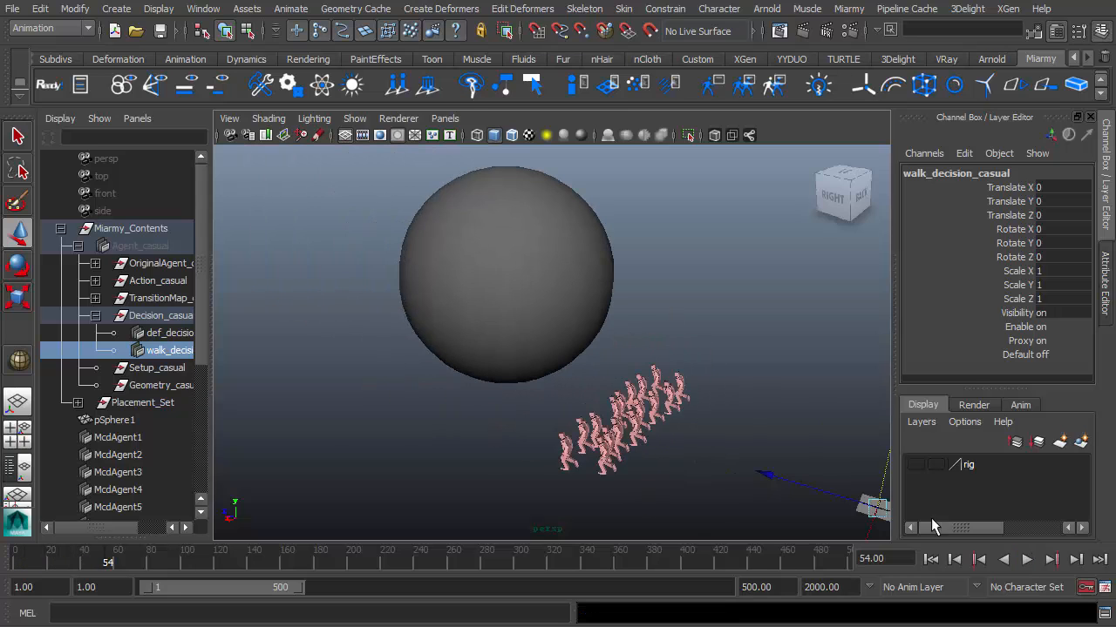
click(930, 560)
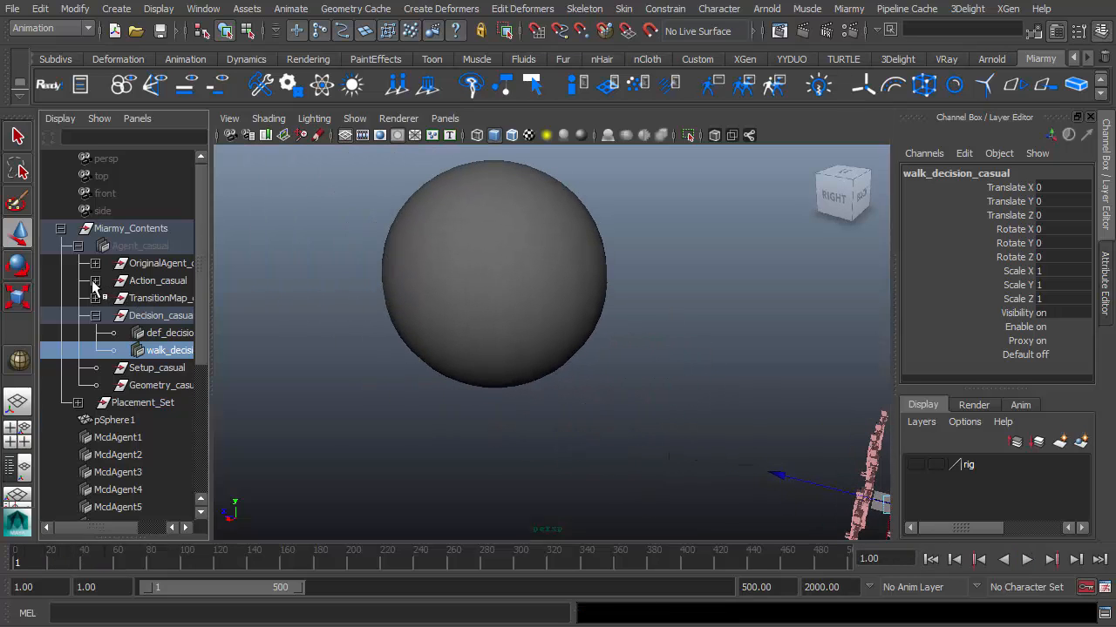
Open the casual agent's run action in the Action Editor, set its Entry Random range to 0 to 80 %, and close the editor.
click(95, 281)
click(170, 317)
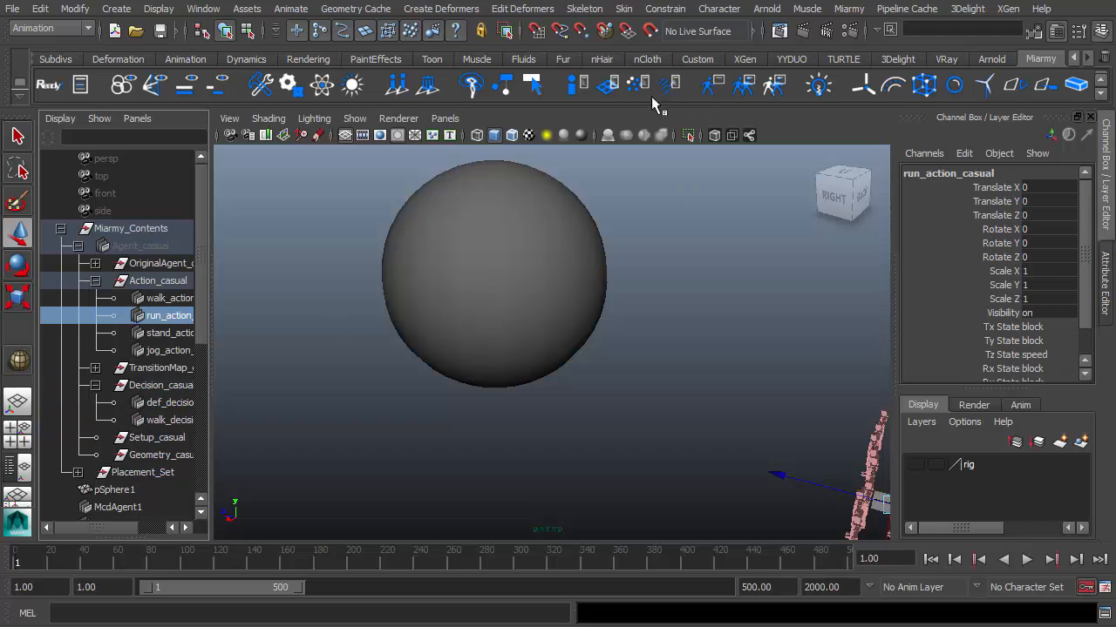
click(578, 85)
click(630, 185)
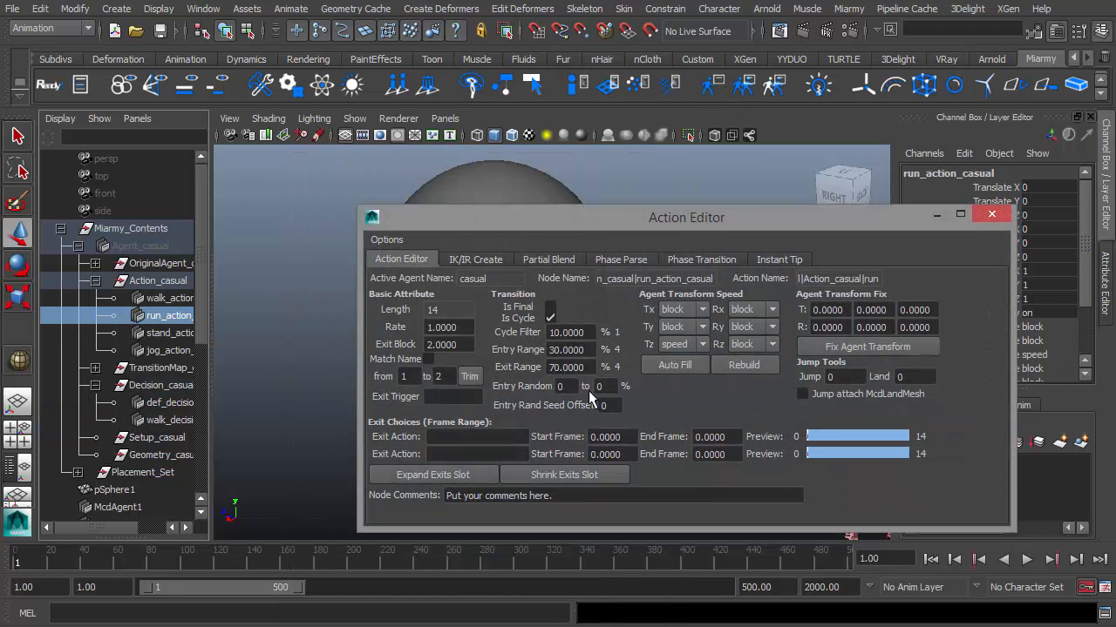
click(565, 386)
key(Tab)
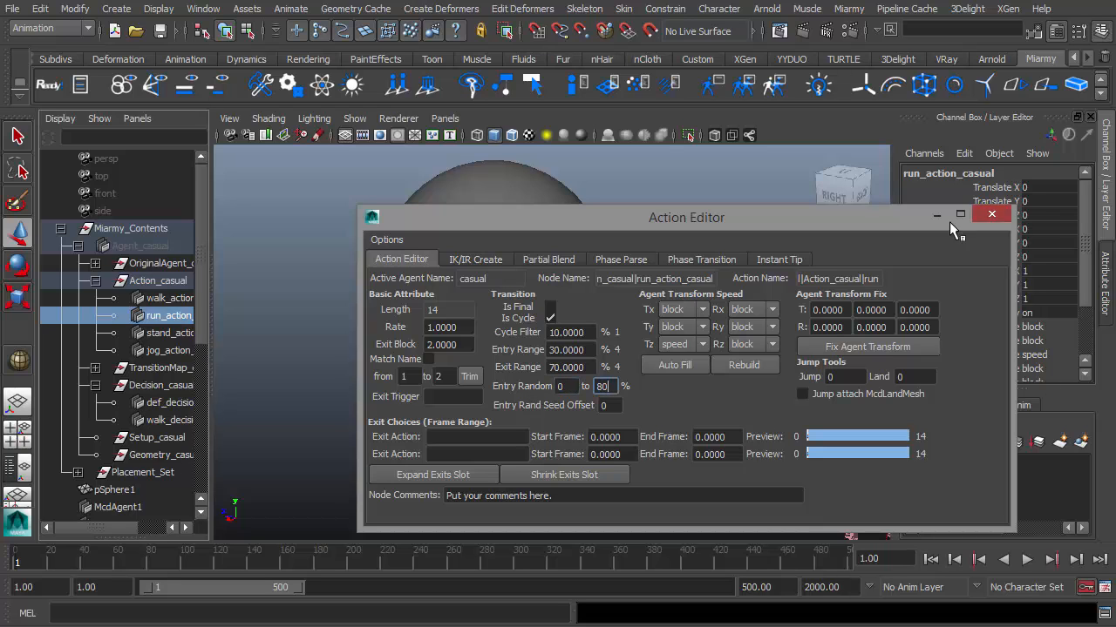
click(991, 214)
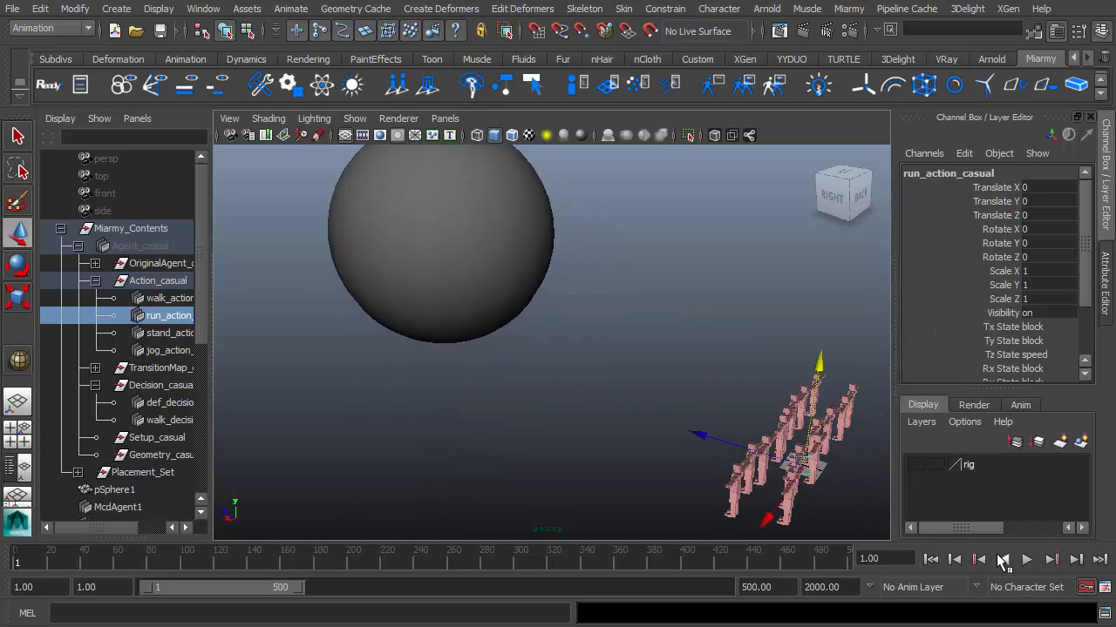
Play the simulation until the running agents are partway to the sphere, and examine their position relative to it.
click(1026, 559)
click(1026, 559)
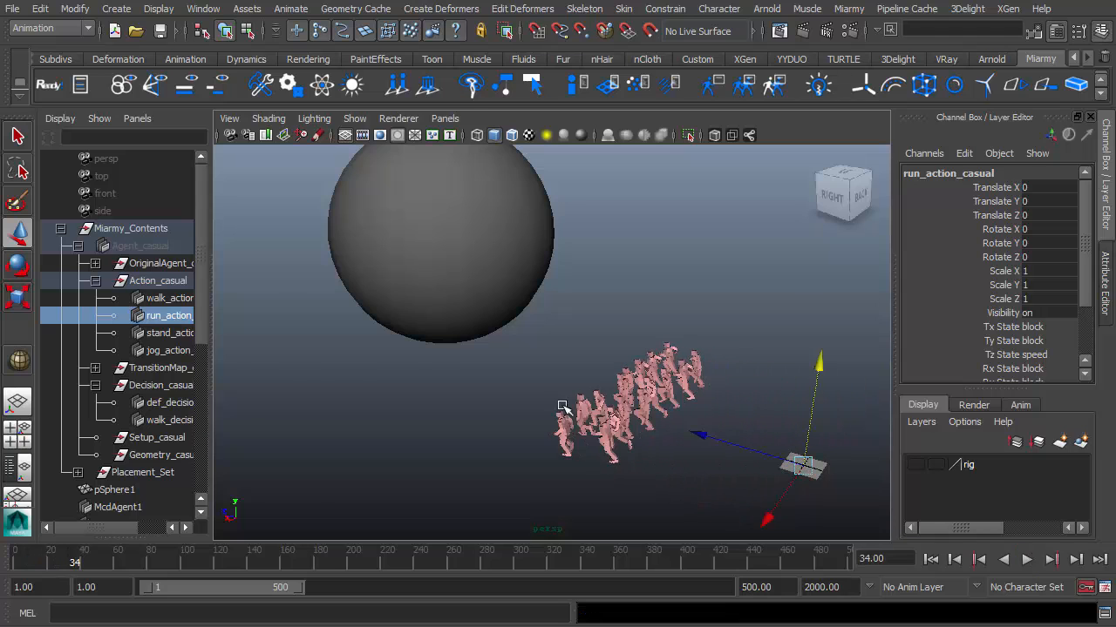
alt+drag(563, 406, 505, 387)
click(434, 296)
alt+middle_drag(458, 343, 485, 372)
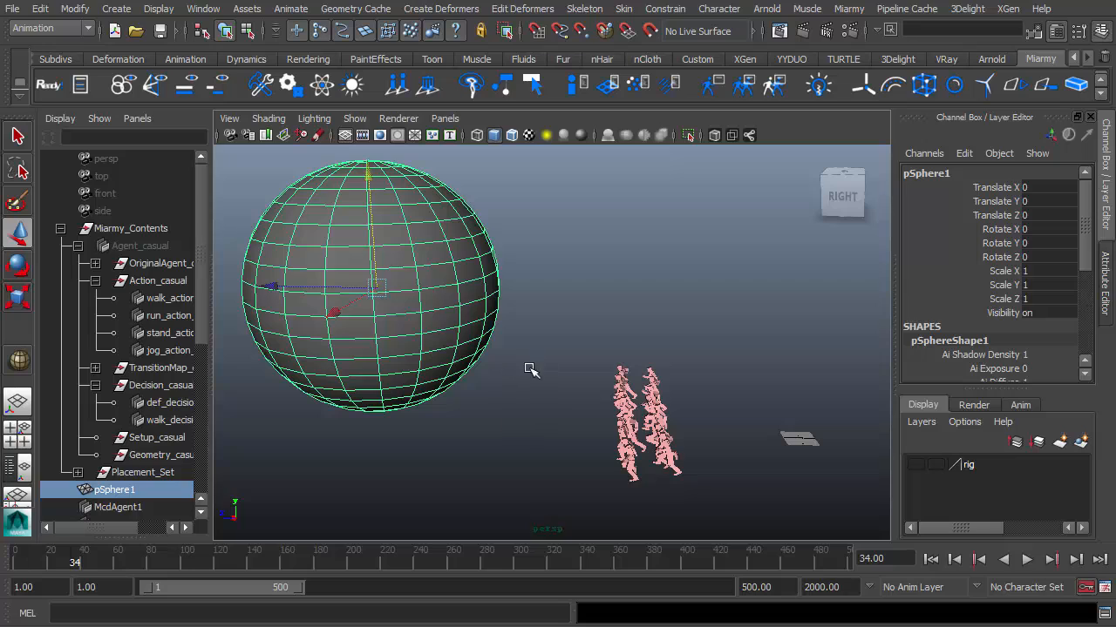
Create a Miarmy bound, scale it uniformly to about 73.7, and move it to about 290 in Z, below the sphere.
click(926, 85)
drag(798, 439, 765, 440)
key(ctrl+z)
alt+middle_drag(764, 439, 745, 426)
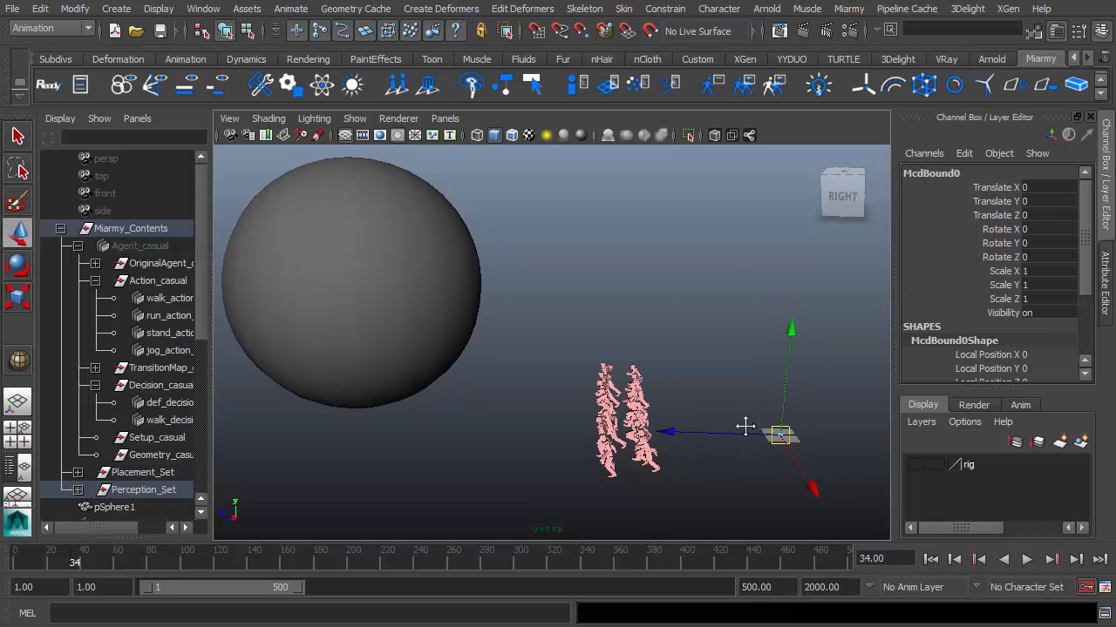
key(r)
drag(782, 436, 924, 472)
key(w)
alt+drag(693, 435, 534, 324)
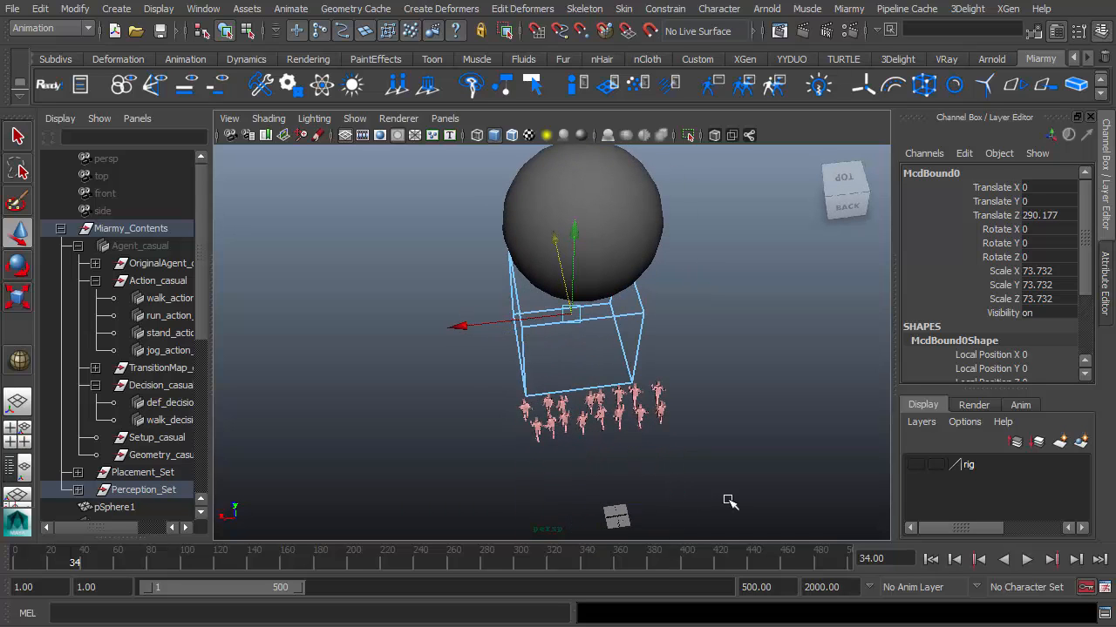
Widen the bound to a Scale X of about 120 and raise it to a Translate Y of about 33.7.
alt+drag(731, 502, 523, 357)
key(r)
drag(453, 348, 666, 342)
alt+right_drag(665, 342, 687, 399)
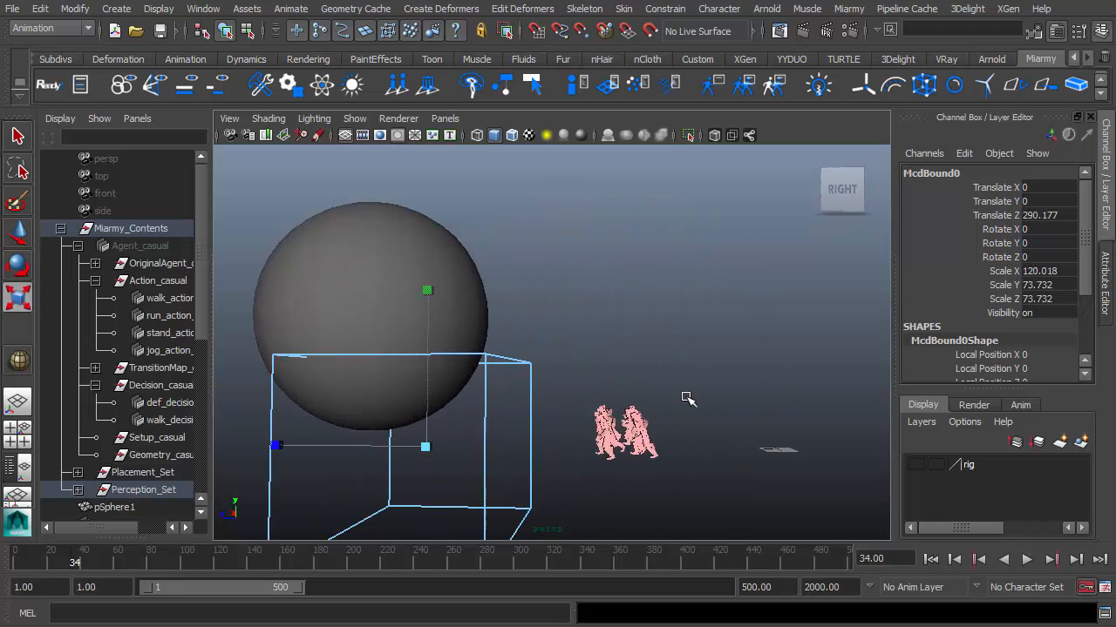
mouse_move(687, 398)
alt+mouse_down()
mouse_move(678, 431)
mouse_move(703, 402)
alt+mouse_up()
alt+middle_drag(451, 321, 495, 298)
key(w)
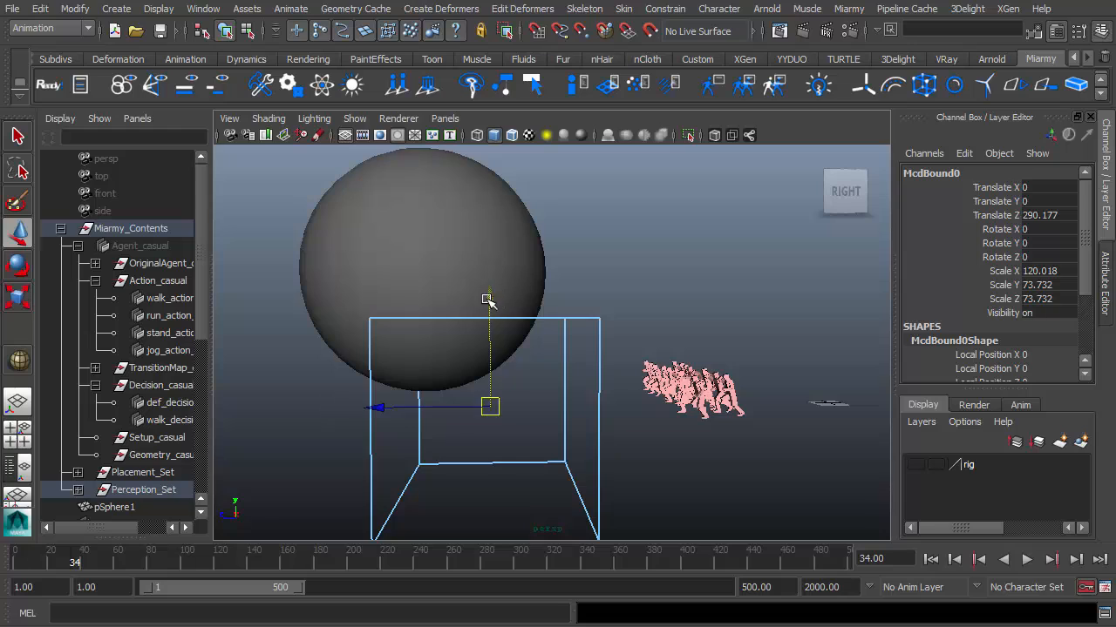
mouse_move(491, 301)
mouse_down()
mouse_move(494, 259)
mouse_move(486, 295)
mouse_up()
Create a decision node named inBoundAttach for the casual agent.
click(819, 86)
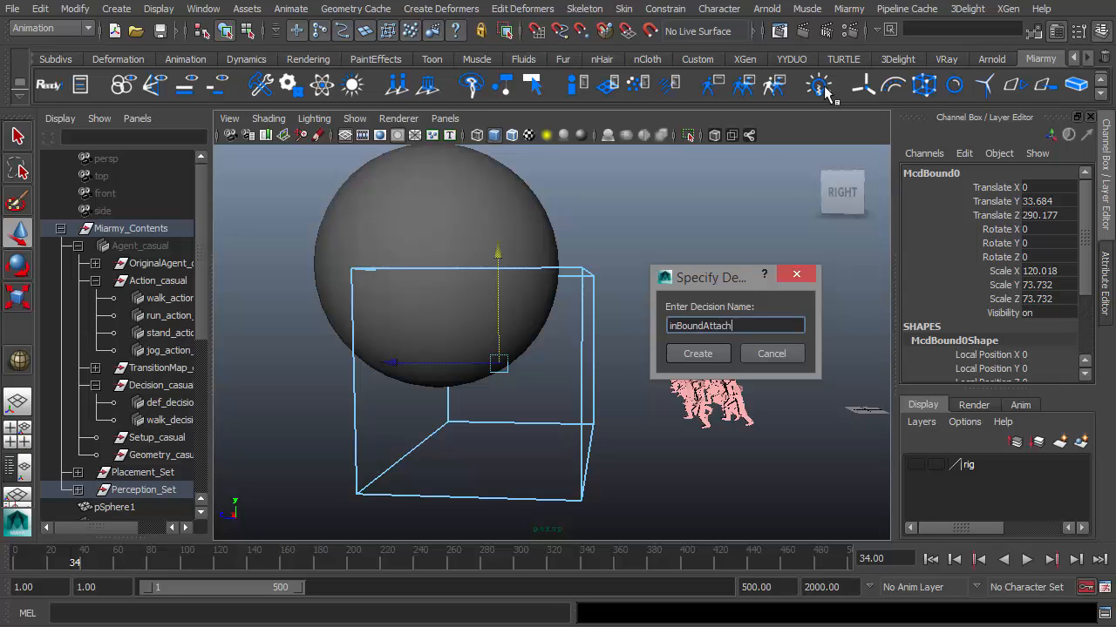
key(Return)
drag(803, 301, 774, 277)
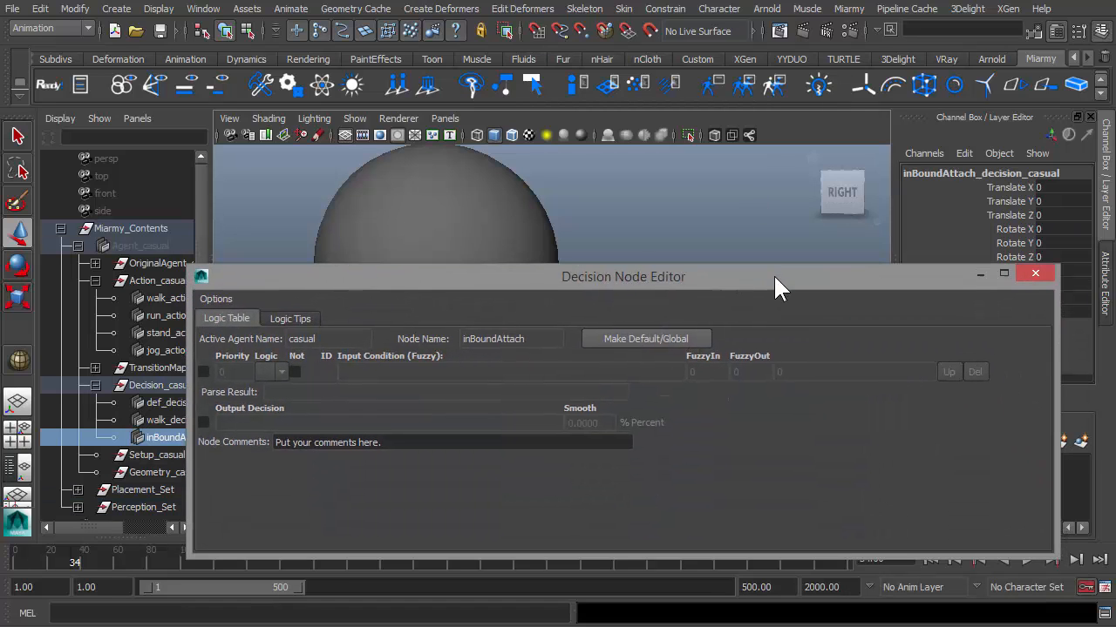
Enable the first input condition of inBoundAttach and set it to the Bound sentence "I'm in bound".
click(202, 371)
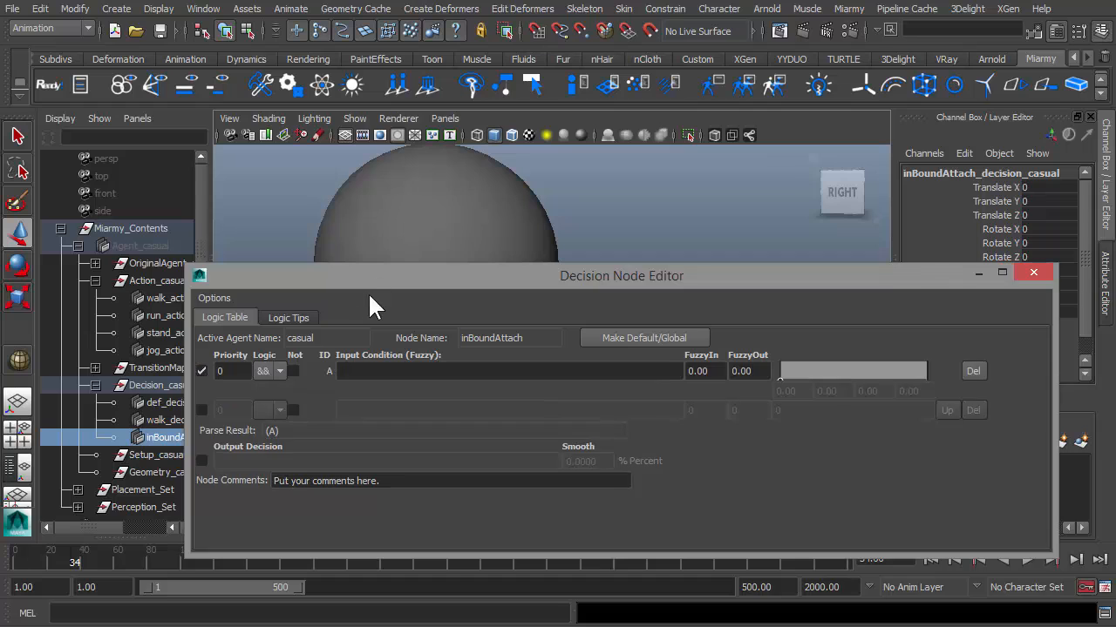
right_click(330, 432)
mouse_move(354, 110)
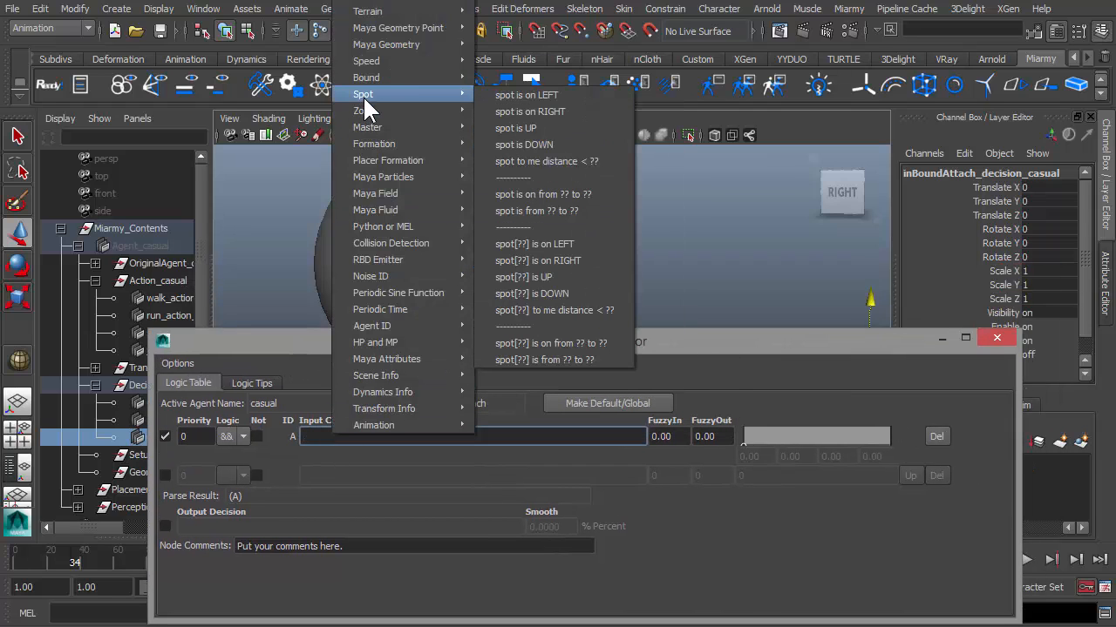
mouse_move(391, 78)
click(502, 78)
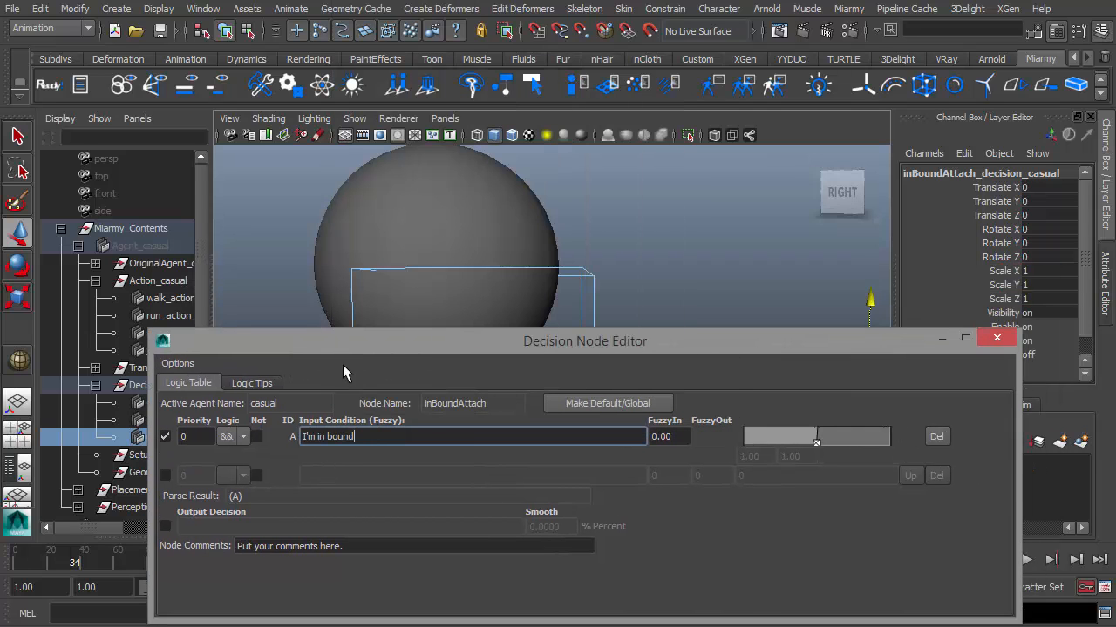
Enable an output decision for inBoundAttach using the UV Pin sentence and complete it as "use UV pin me to:pSphereShape1".
click(166, 528)
right_click(206, 527)
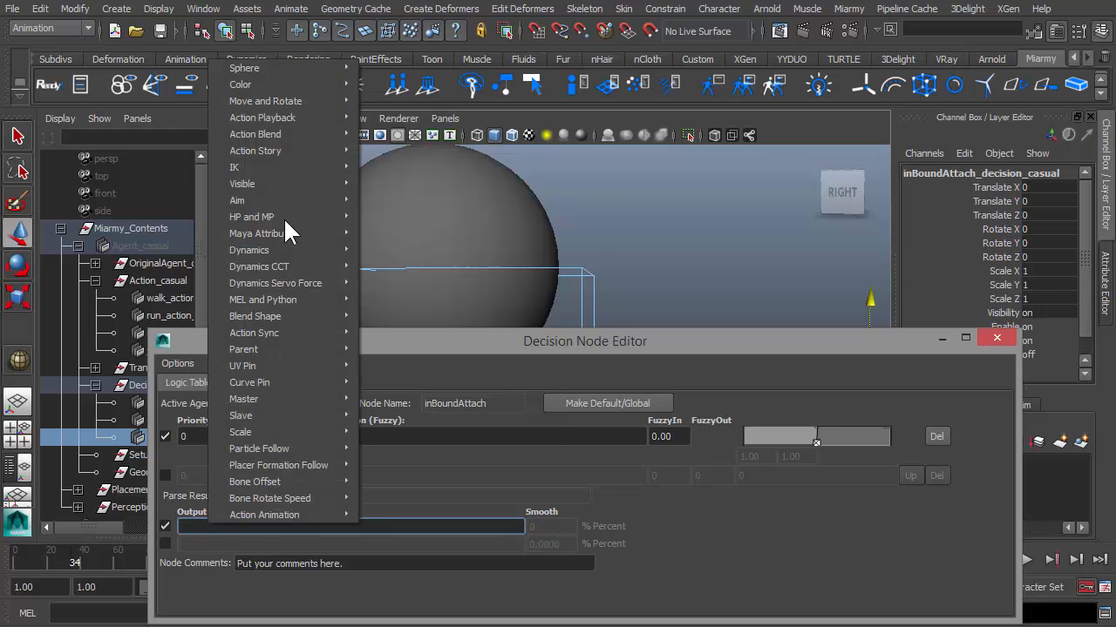
mouse_move(267, 364)
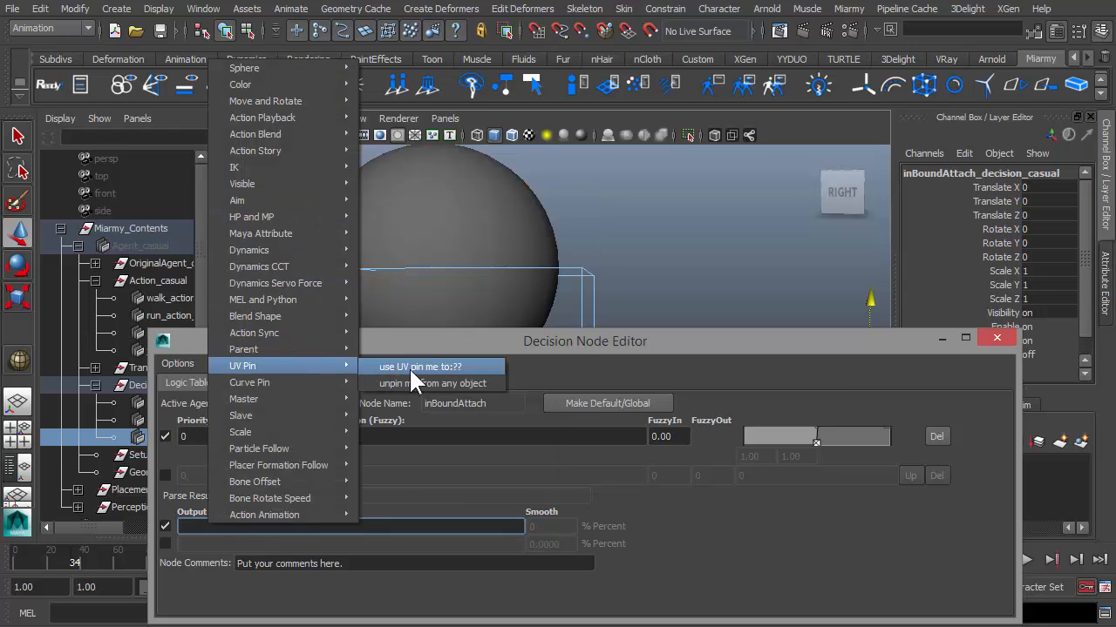
click(440, 366)
drag(527, 343, 384, 464)
click(568, 264)
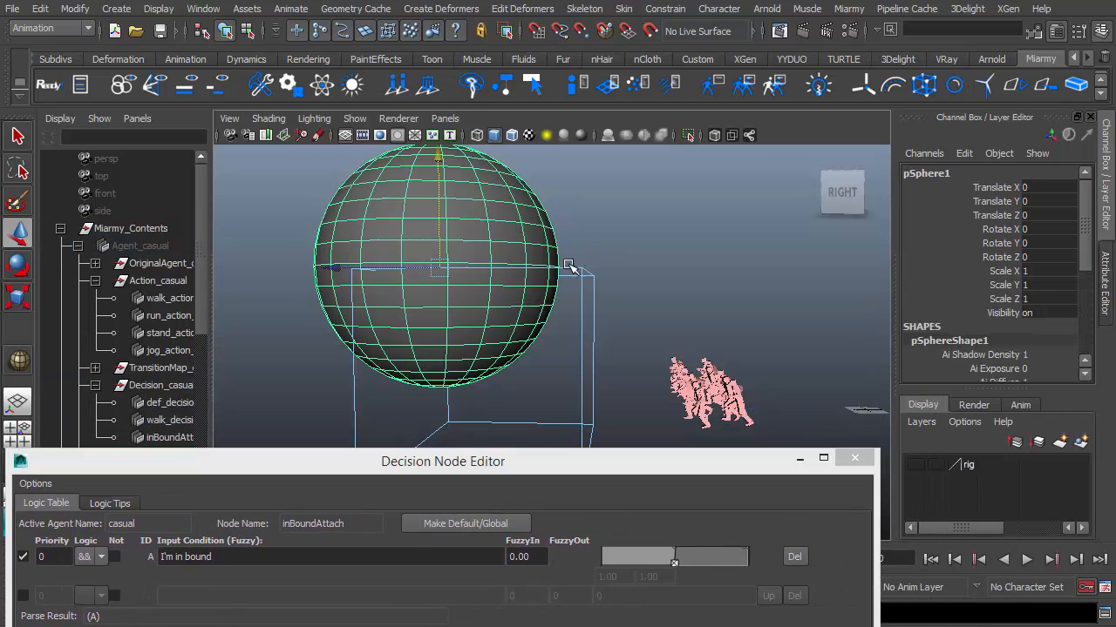
double_click(936, 341)
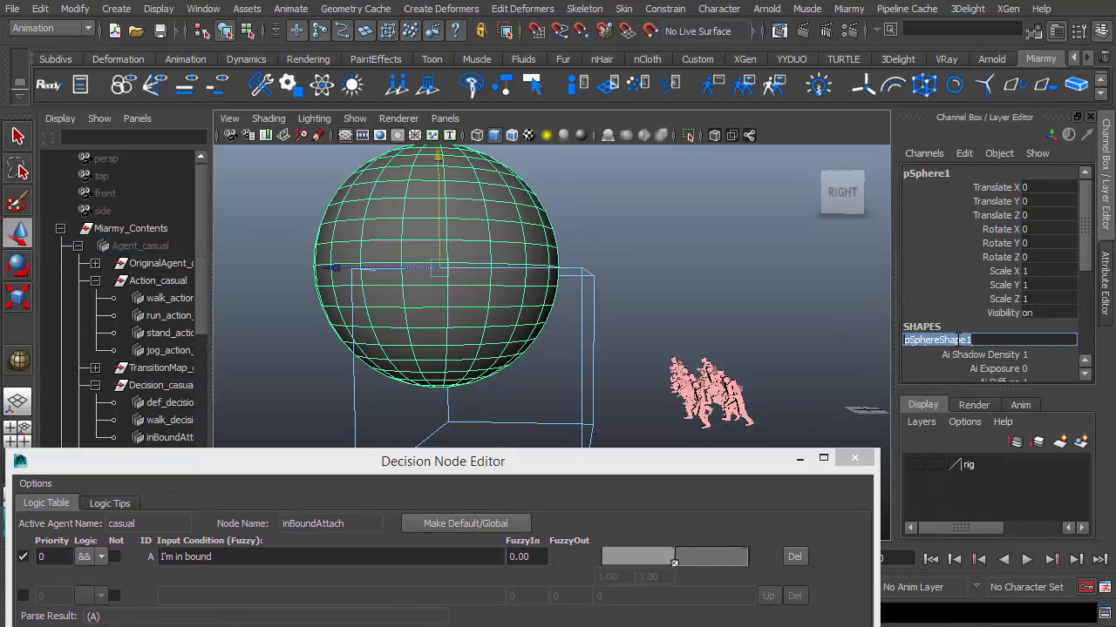
drag(534, 469, 664, 297)
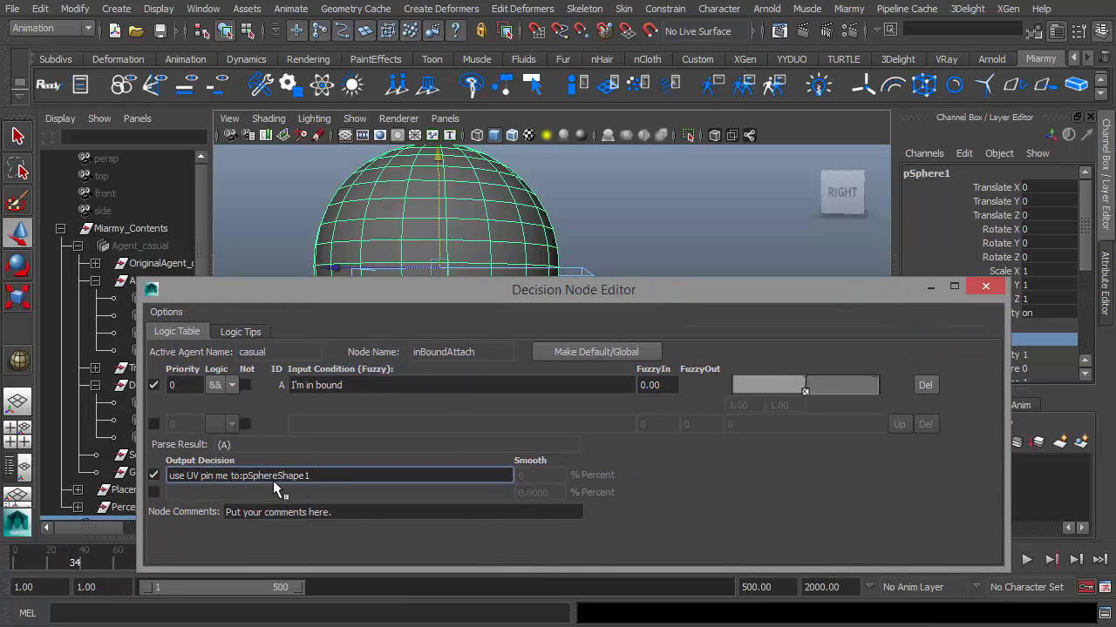
Play the simulation in stages as the agents enter the bound, and examine their attachment to the sphere from several angles.
alt+drag(586, 365, 614, 384)
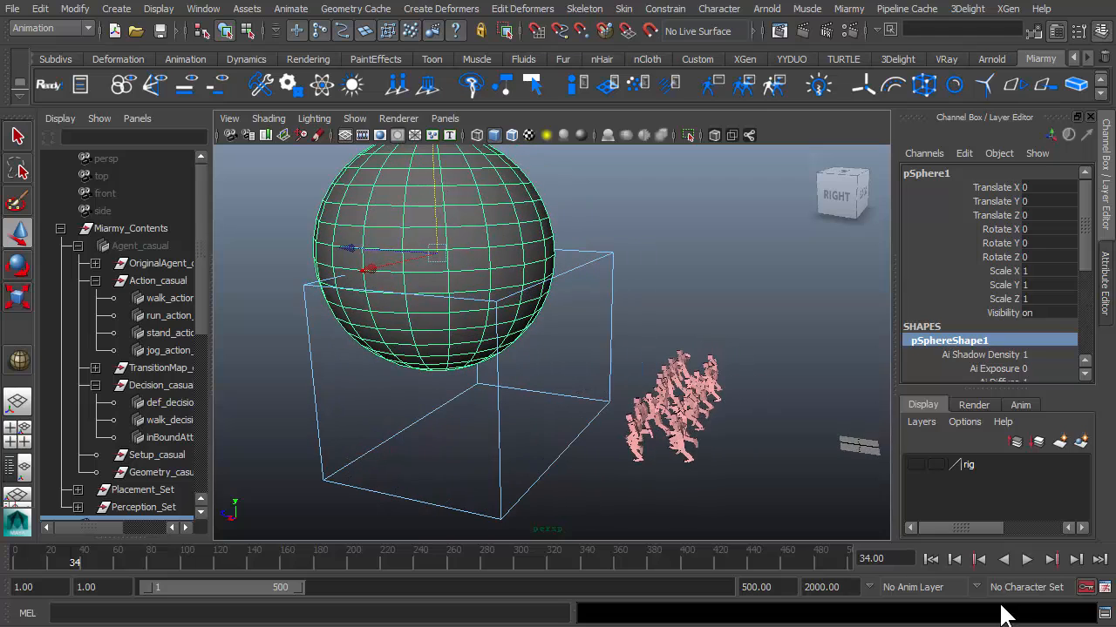
click(1027, 560)
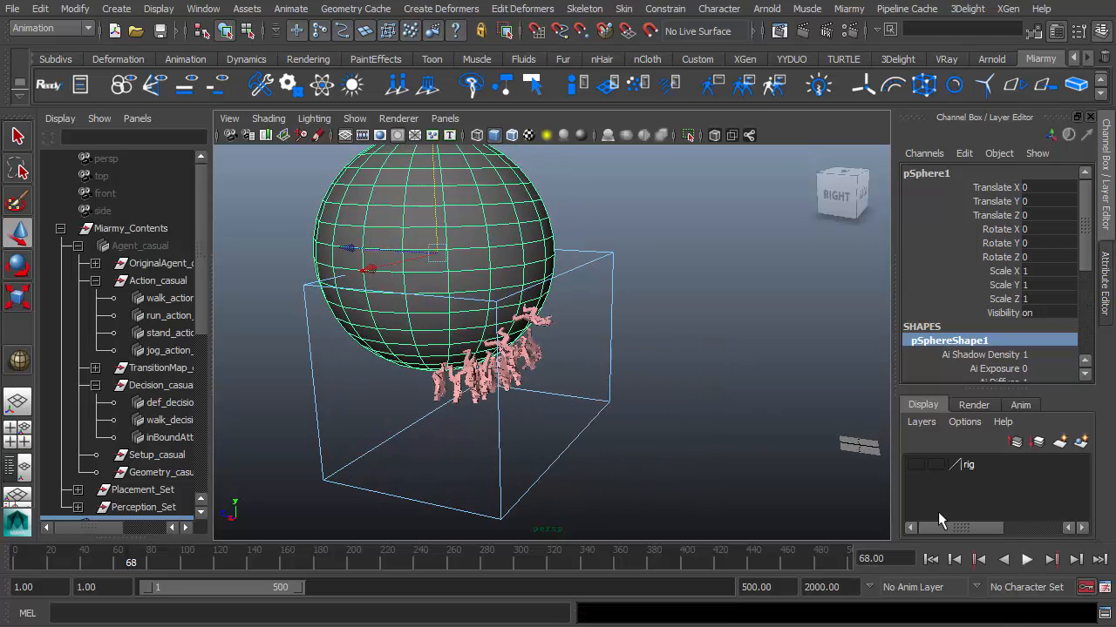
click(1027, 560)
click(1027, 560)
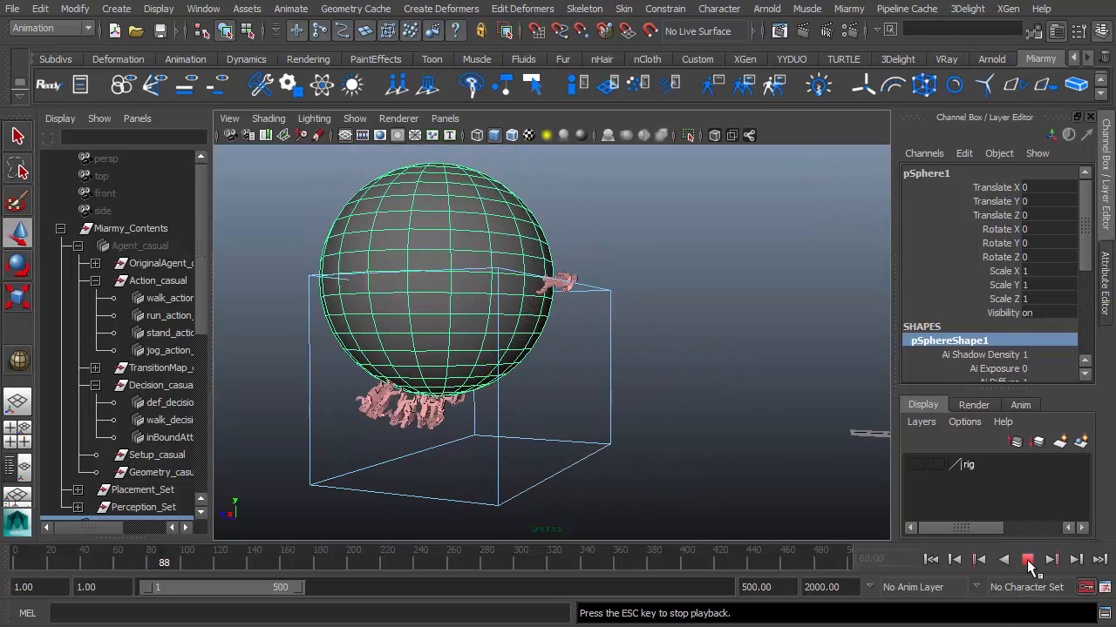
click(1027, 559)
alt+drag(610, 409, 639, 427)
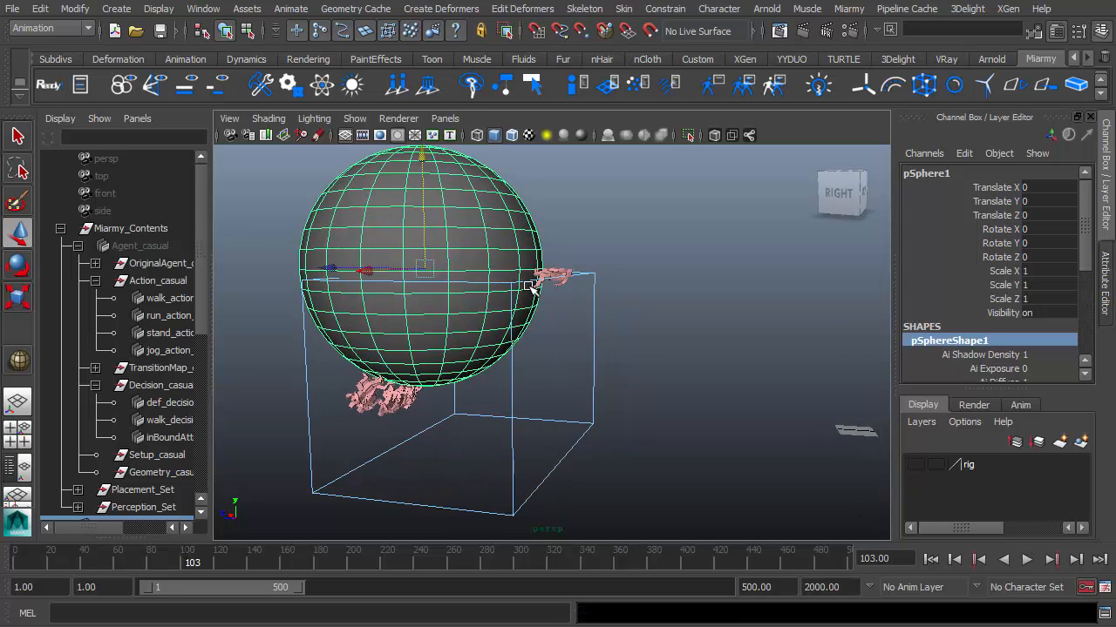
alt+drag(530, 288, 612, 305)
alt+drag(305, 436, 419, 439)
alt+middle_drag(418, 438, 470, 422)
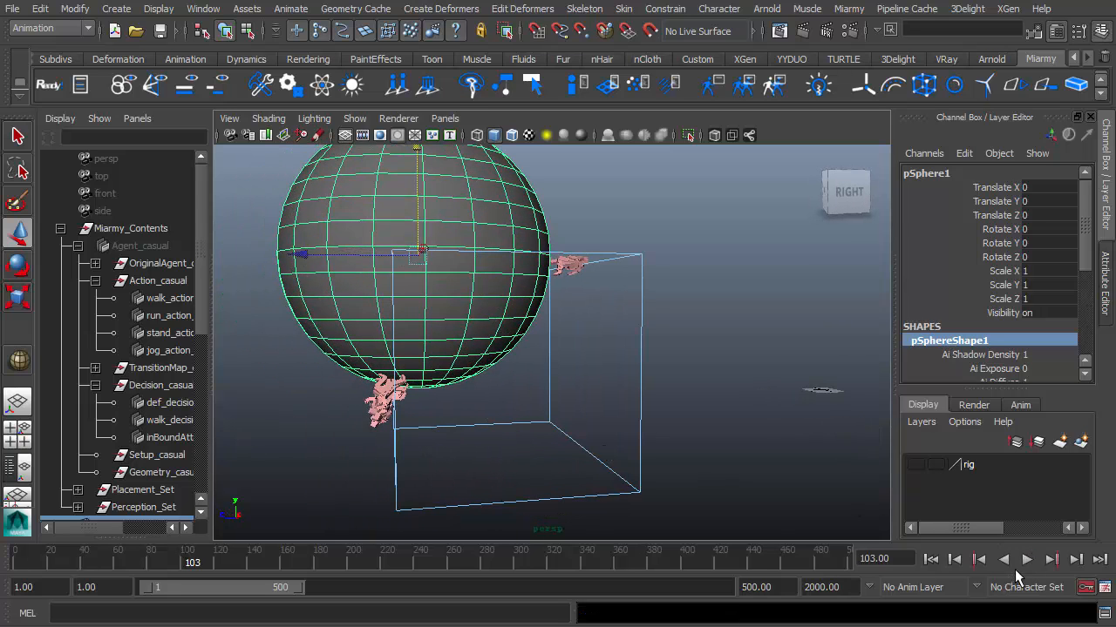
Advance the simulation a little further and examine the agents attached below the sphere from another angle.
click(1025, 558)
click(1025, 558)
alt+drag(536, 427, 469, 441)
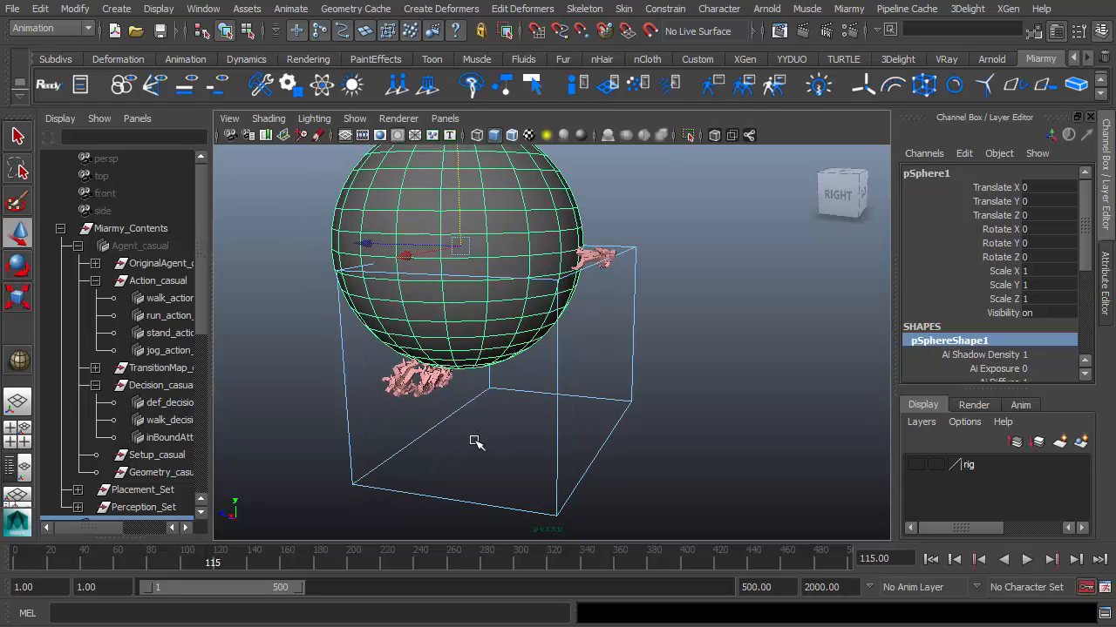
click(443, 383)
Open the inBoundAttach decision and review its bound input condition and UV pin output, then close it.
double_click(166, 437)
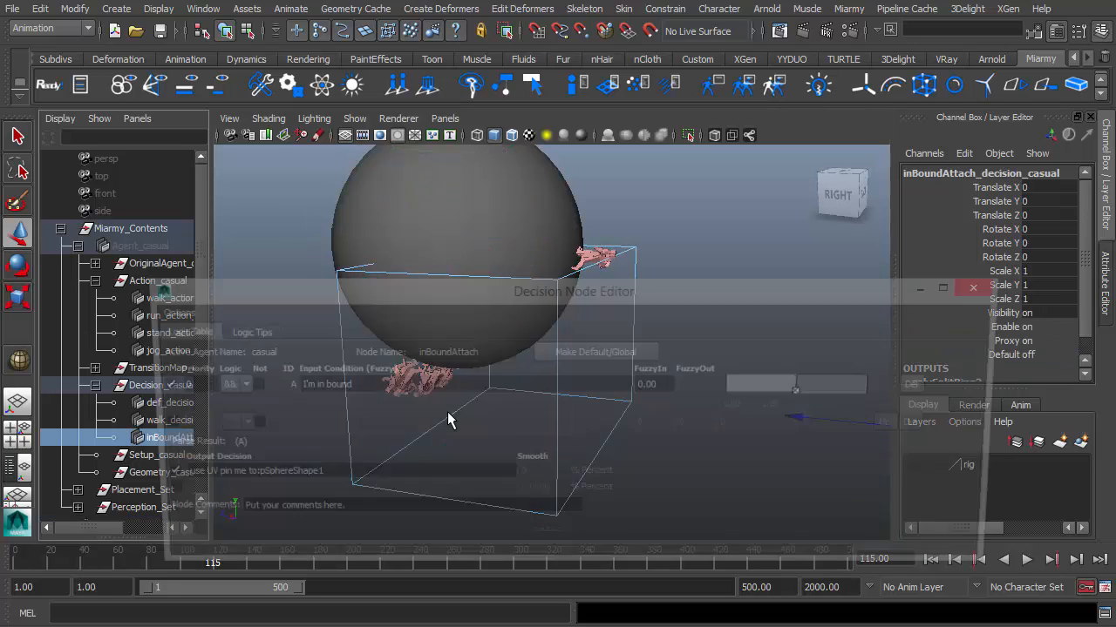
drag(323, 475, 155, 480)
click(243, 476)
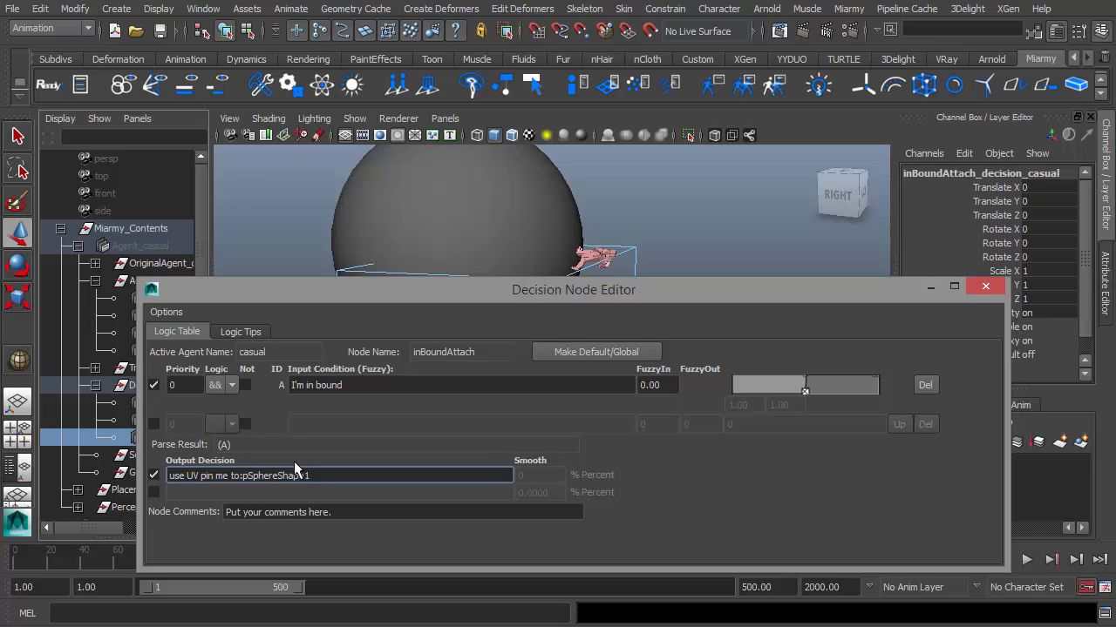
click(366, 384)
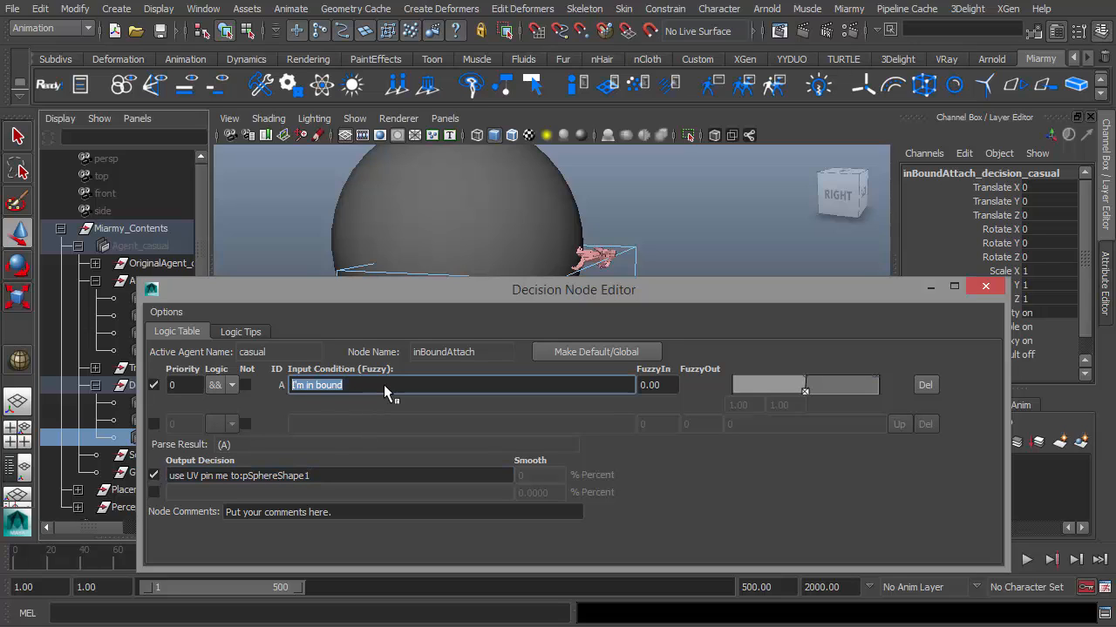
mouse_move(357, 384)
mouse_down()
mouse_move(290, 384)
mouse_move(375, 383)
mouse_up()
click(348, 383)
click(393, 382)
click(255, 474)
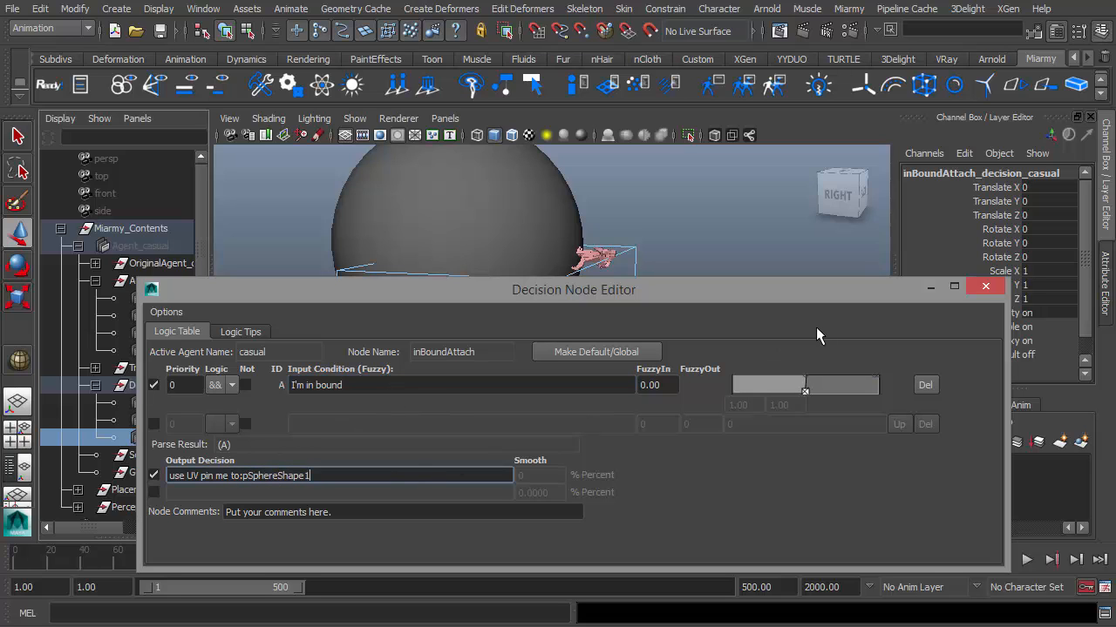
click(987, 287)
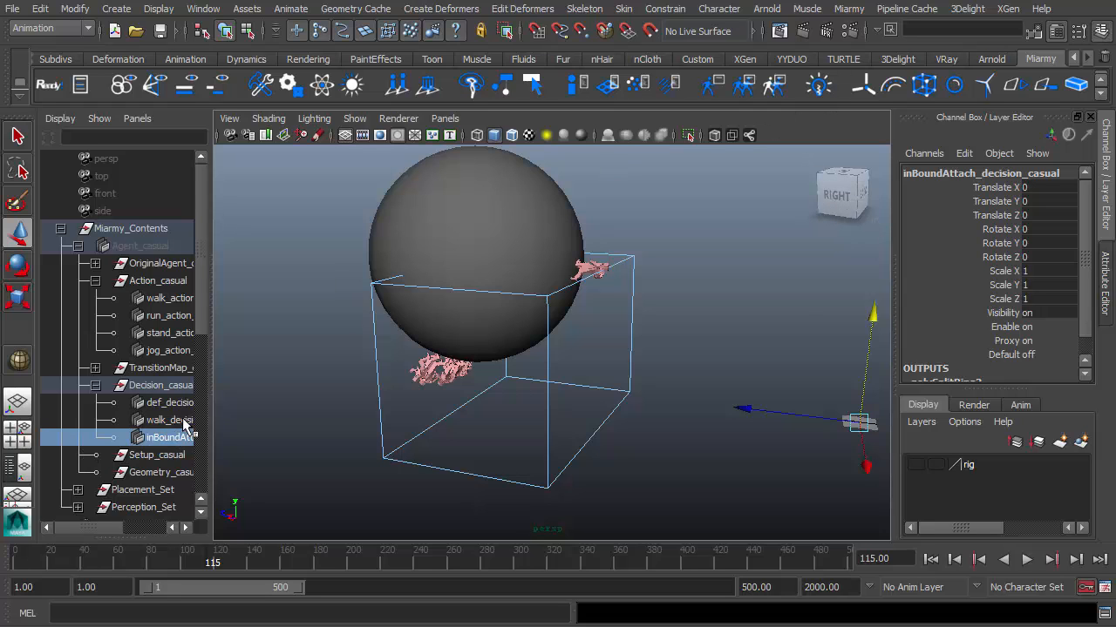
Replace the output decision of inBoundAttach with the Maya Attribute sentence "set maya attribute:attach value 10".
double_click(161, 445)
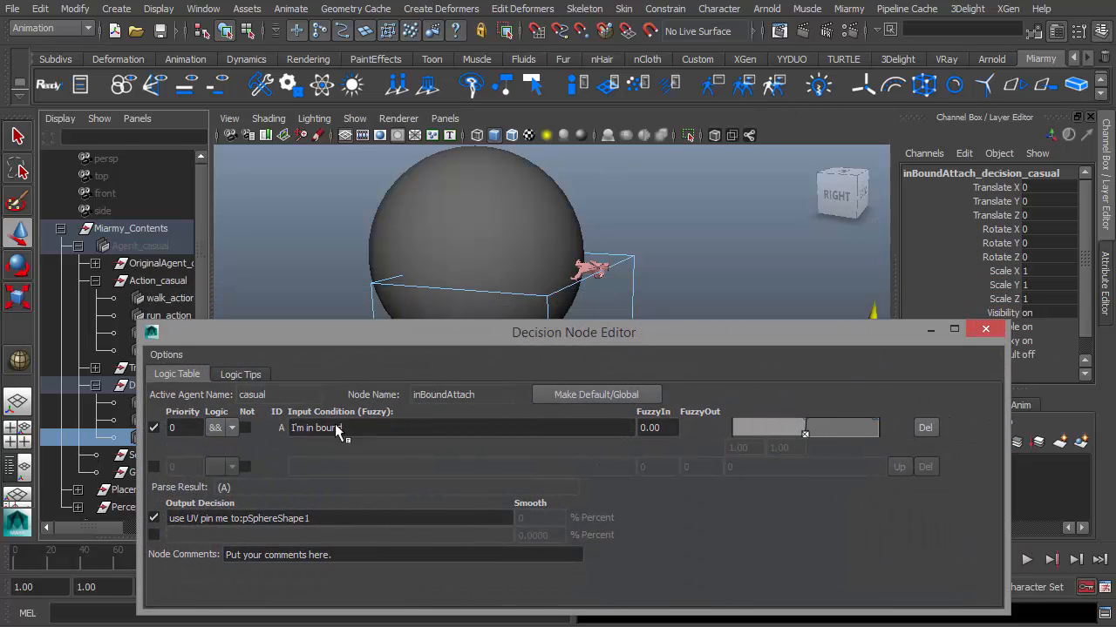
click(235, 516)
right_click(233, 516)
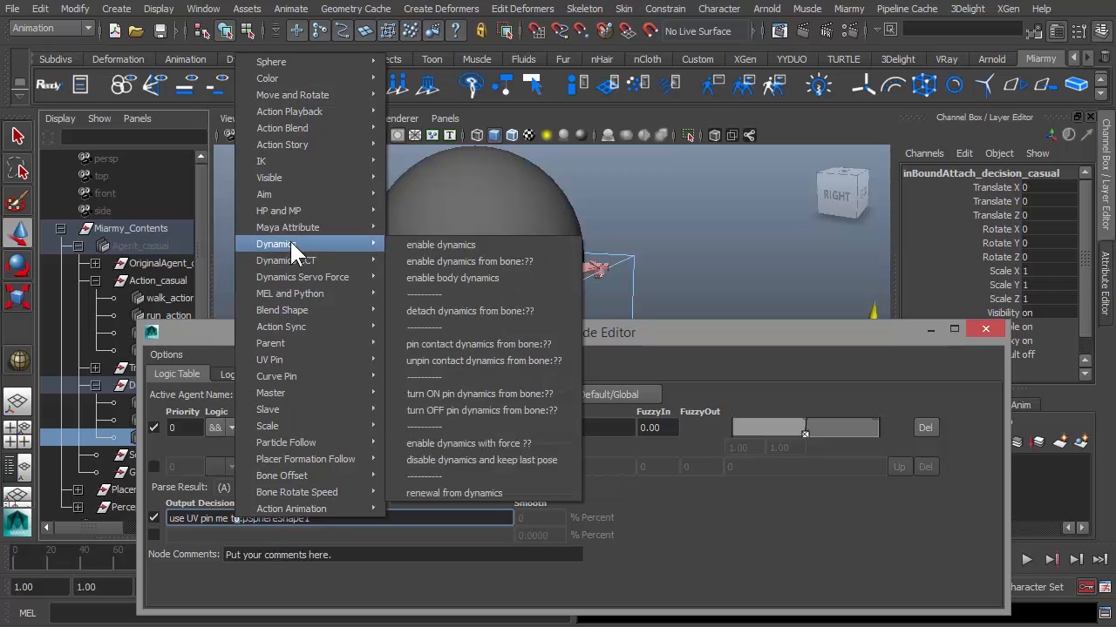
mouse_move(296, 227)
click(462, 229)
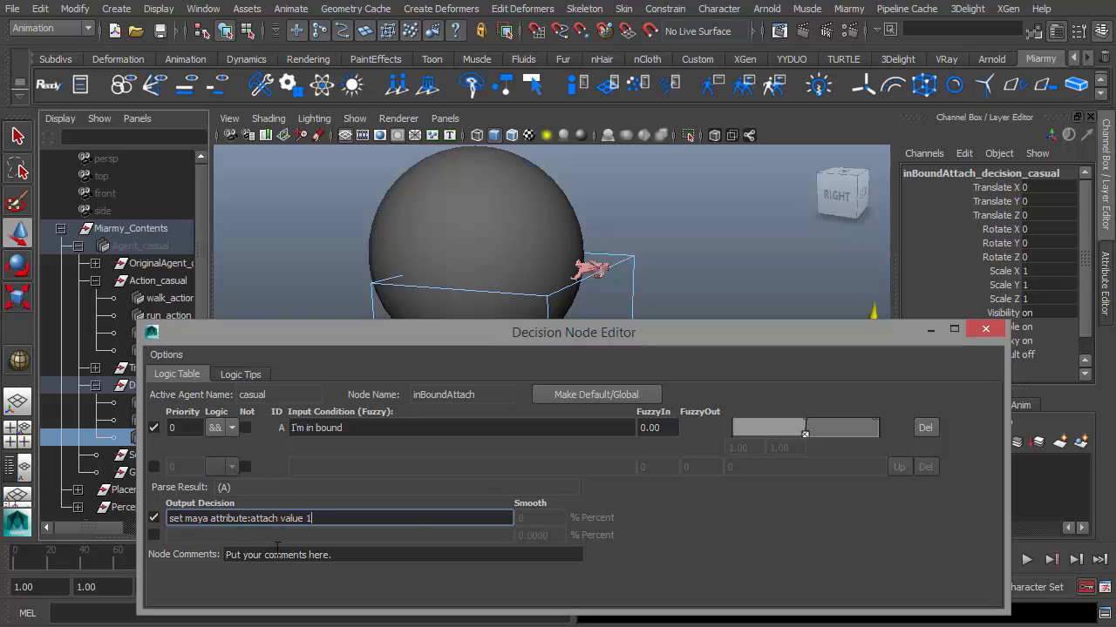
click(983, 330)
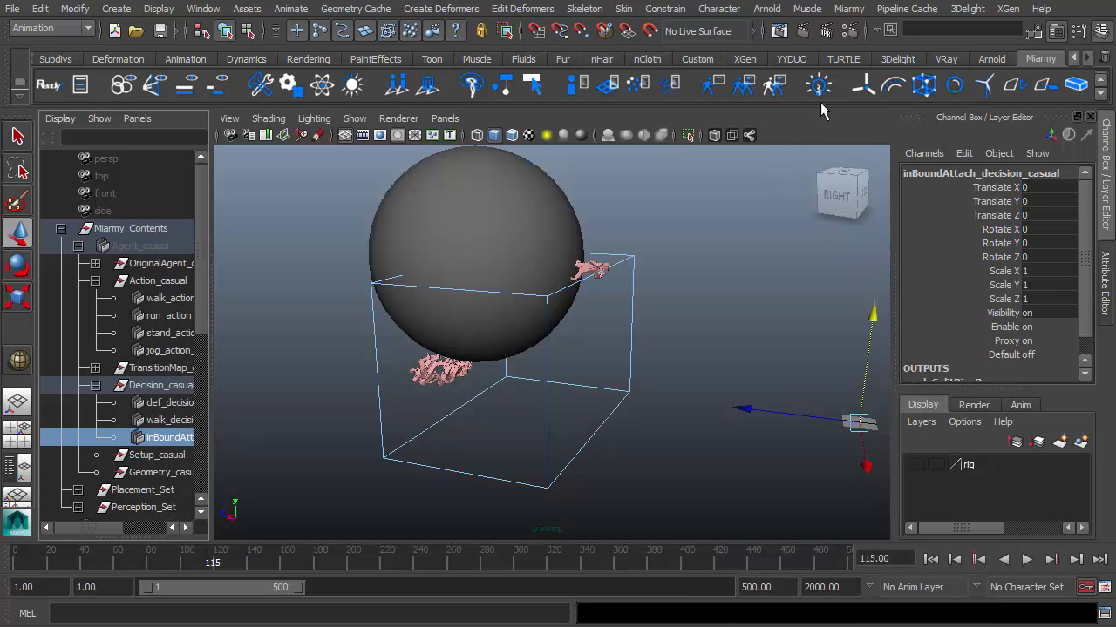
Create a second decision node named uvPin for the casual agent.
click(819, 84)
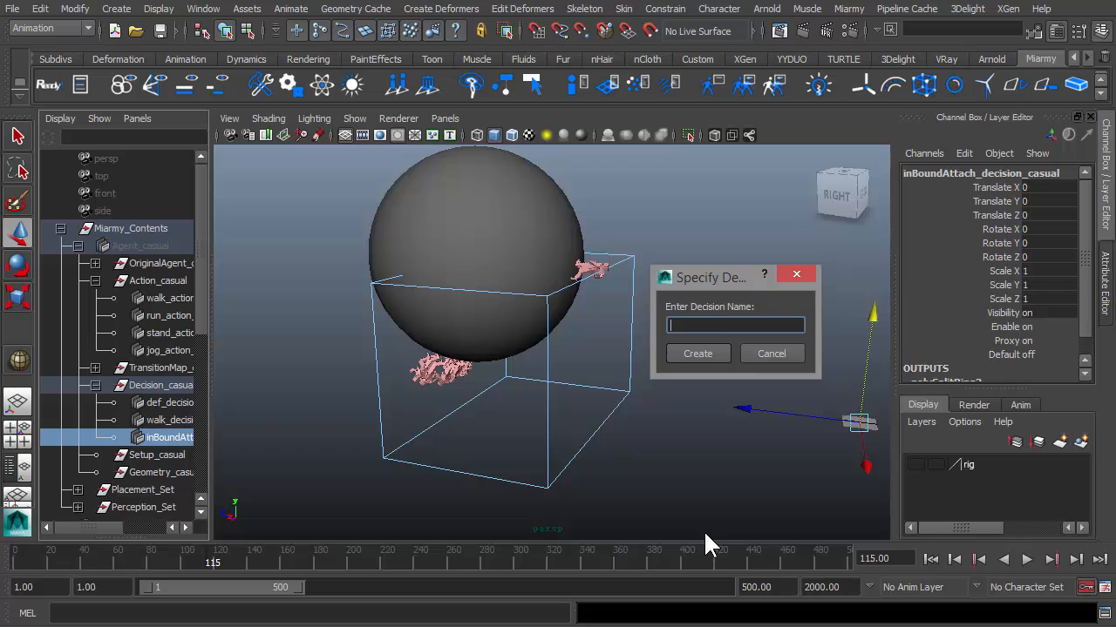
text(uvPin)
key(Return)
Enable the first input condition of uvPin and set it to "simulation-time maya attribute:attach value > 1".
click(153, 427)
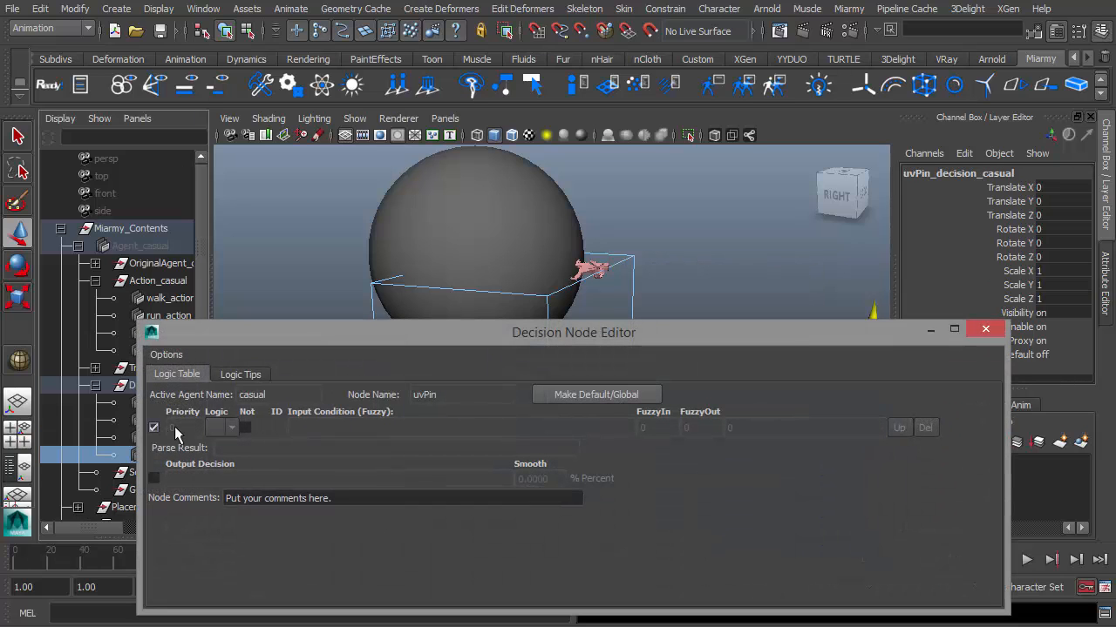
right_click(292, 427)
mouse_move(375, 351)
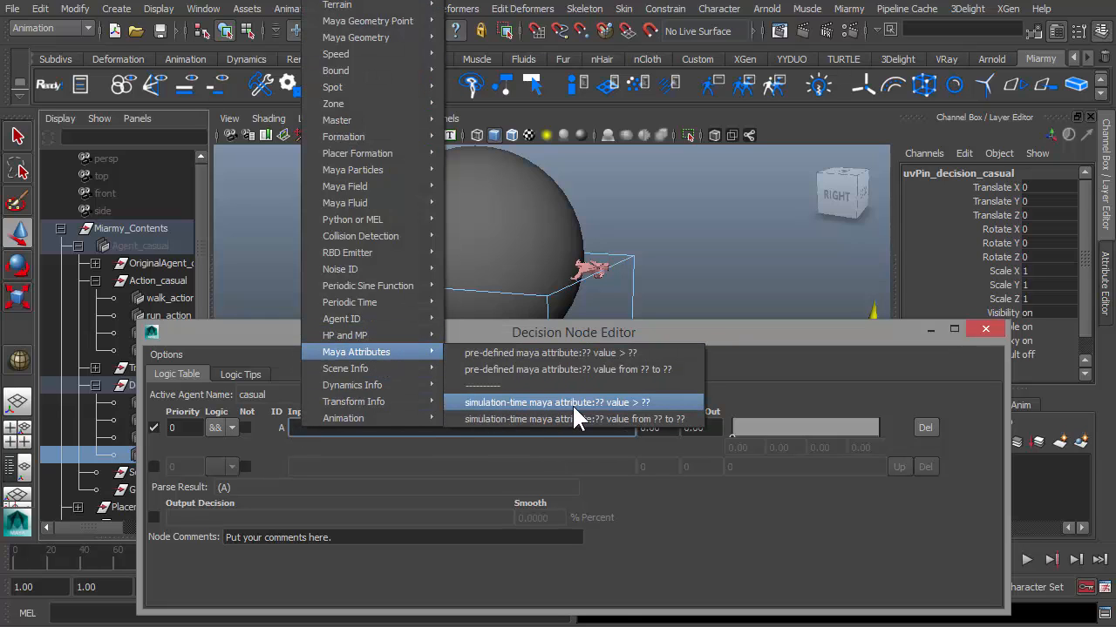
click(615, 410)
drag(222, 333, 290, 353)
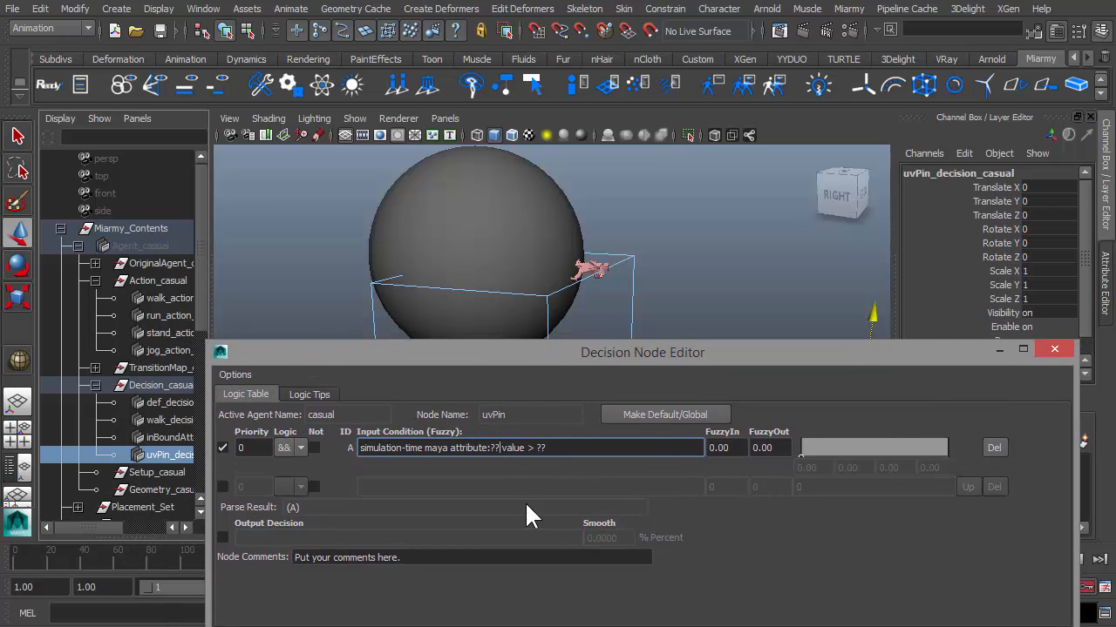
key(BackSpace)
key(Delete)
key(Delete)
text(attach)
key(BackSpace)
key(BackSpace)
text(1)
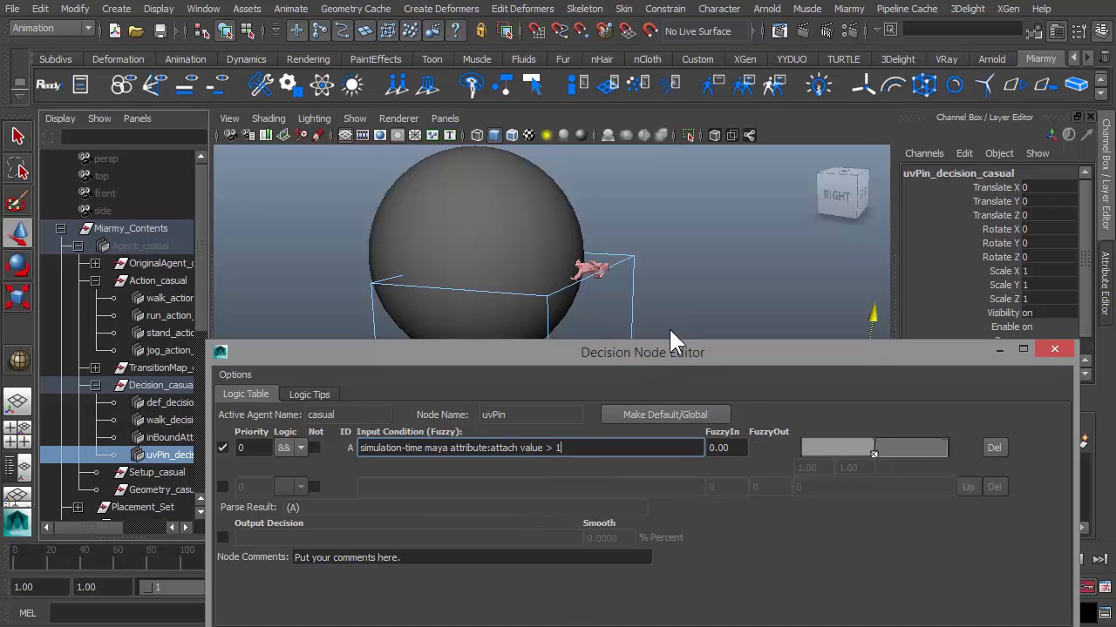
Enable an output decision for uvPin with the UV Pin sentence, completed as "use UV pin me to:pSphereShape1" with the sphere's copied shape name.
drag(671, 349, 701, 333)
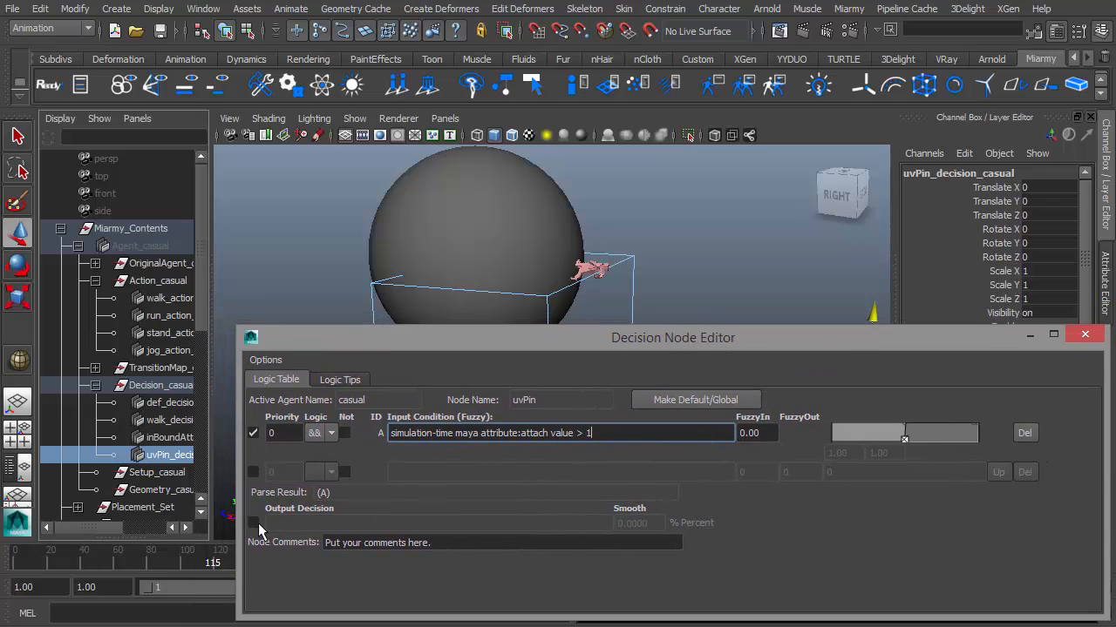
click(290, 523)
right_click(290, 523)
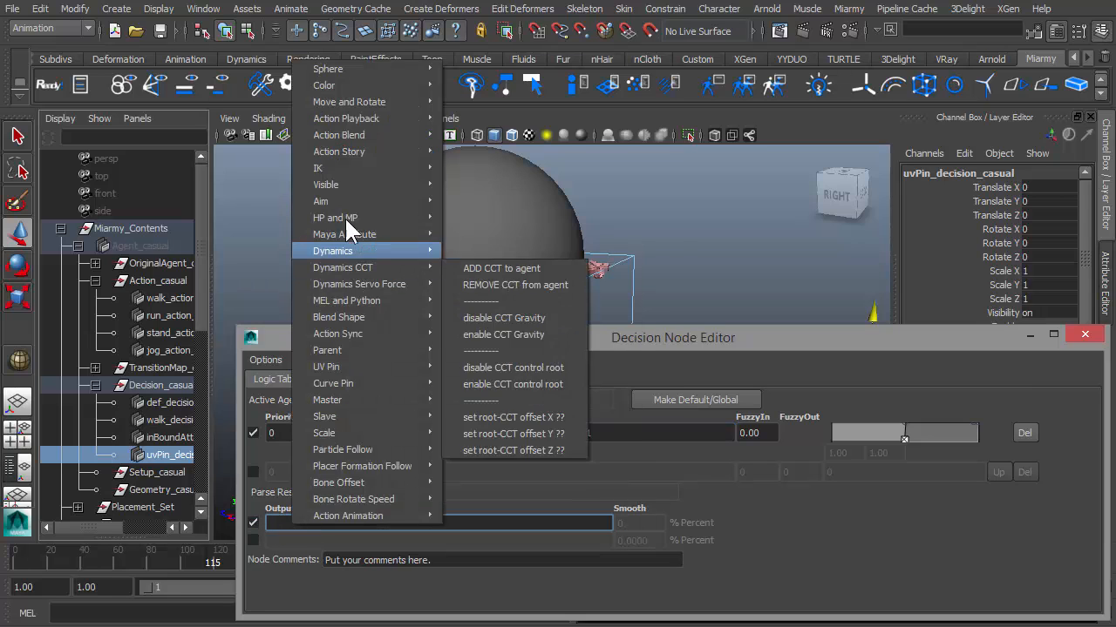
mouse_move(328, 367)
click(461, 368)
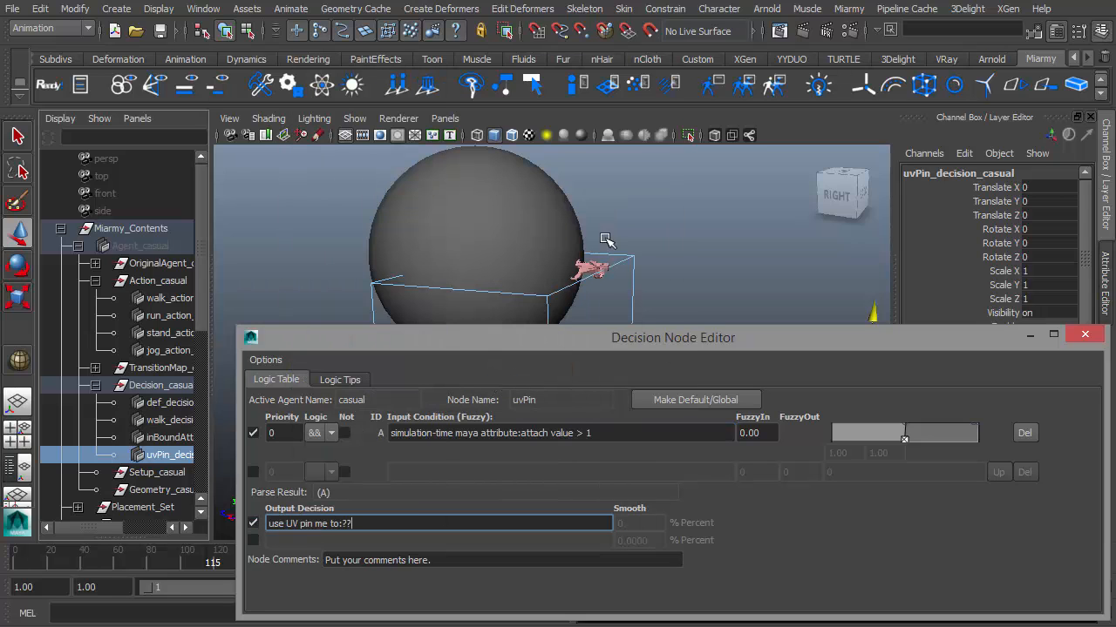
click(542, 189)
drag(760, 345, 721, 460)
double_click(965, 341)
key(ctrl+c)
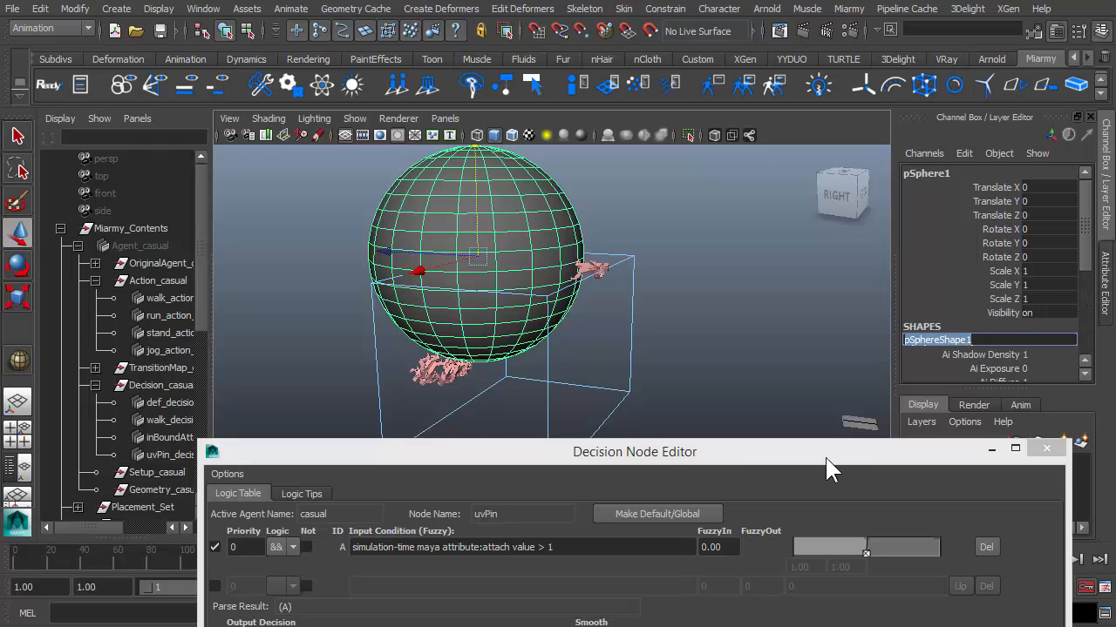
drag(825, 454, 813, 286)
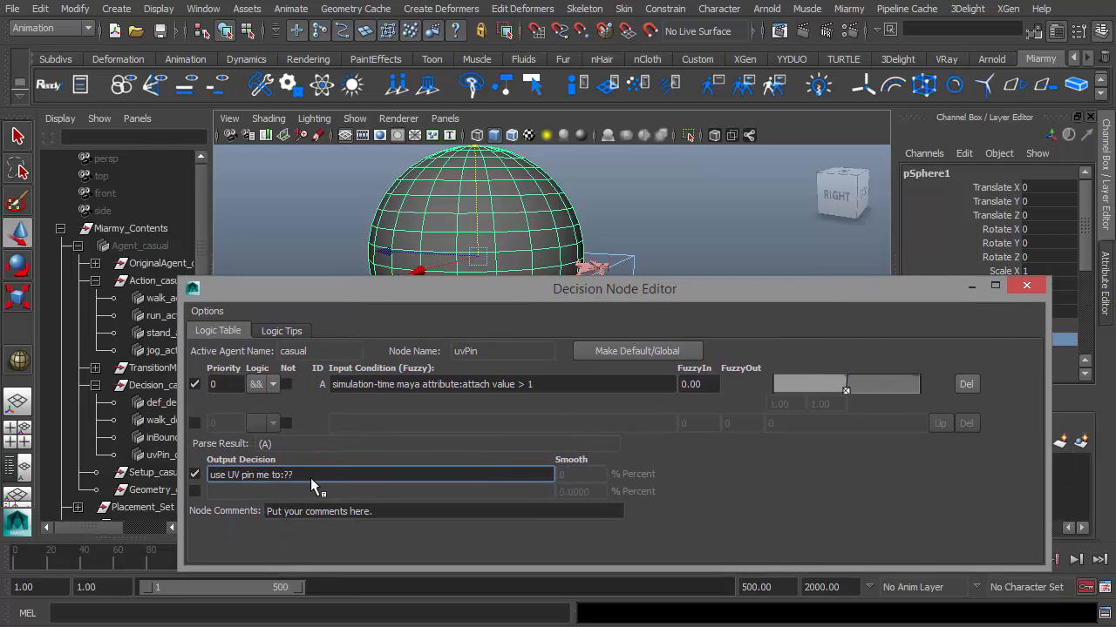
key(ctrl+v)
click(1015, 286)
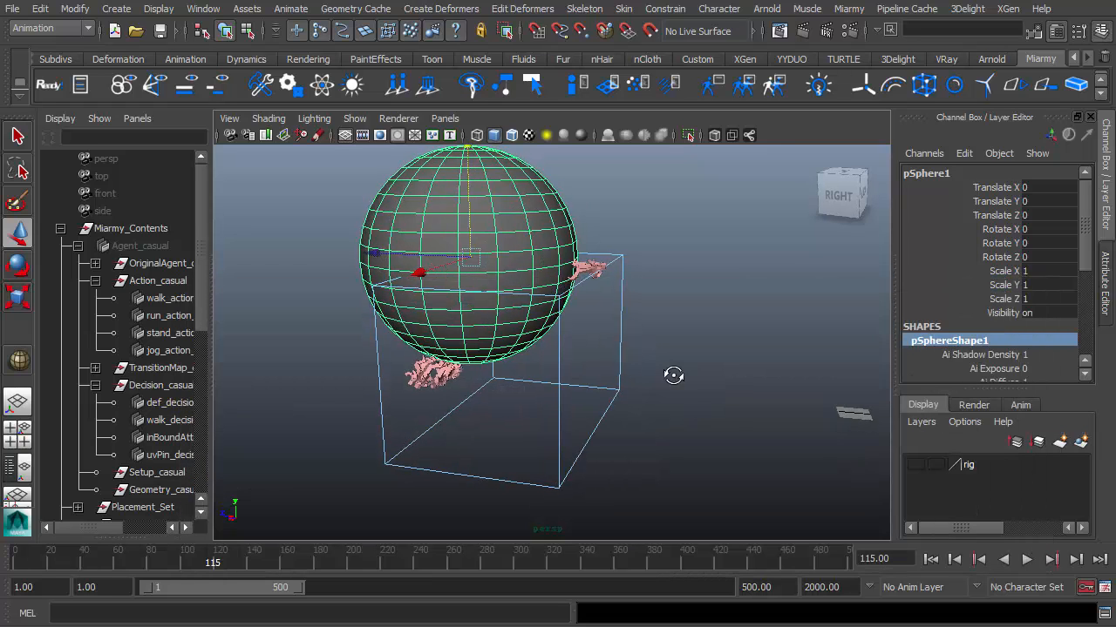
Replay the simulation briefly, pause before the agents reach the bound, and select one running agent to inspect its on-screen information.
click(1027, 560)
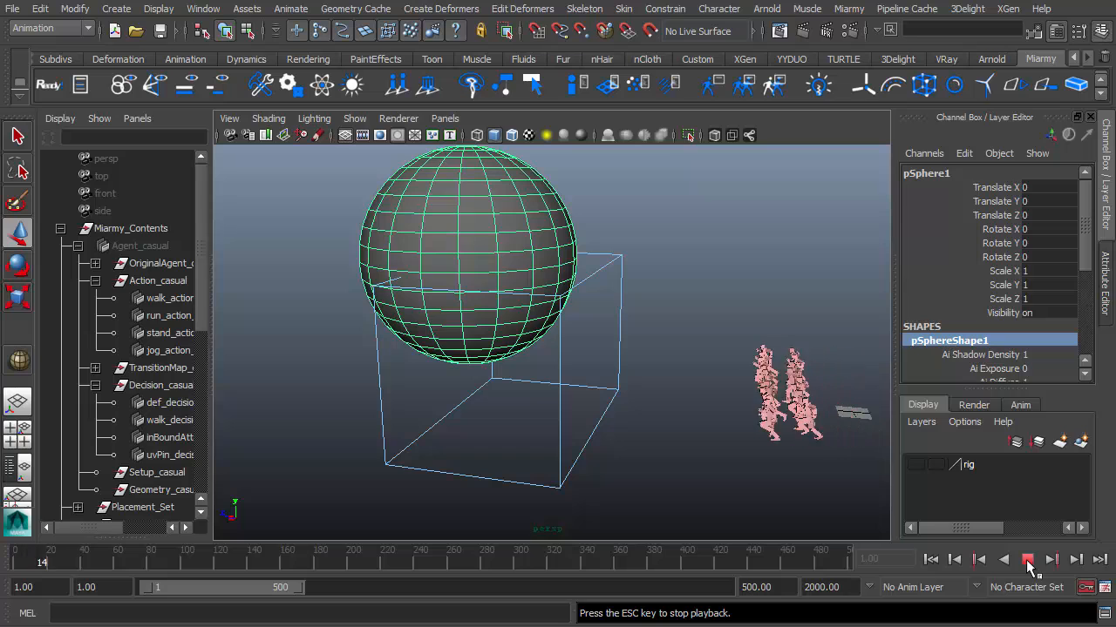
click(1028, 562)
alt+drag(701, 440, 588, 458)
click(741, 404)
alt+middle_drag(743, 411, 598, 424)
alt+right_drag(598, 424, 647, 428)
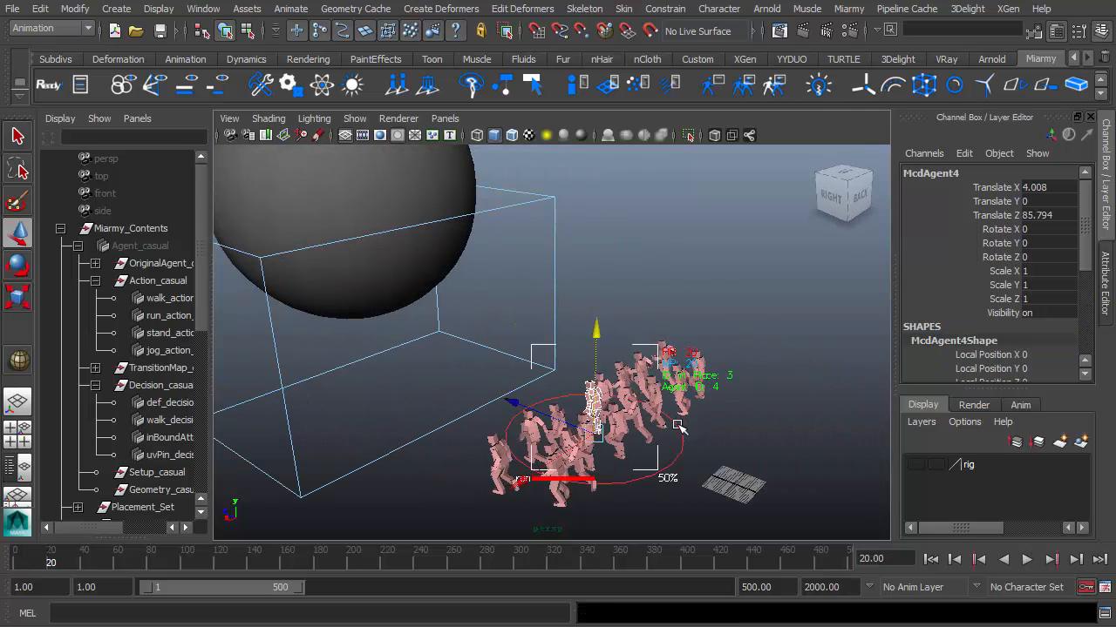
alt+drag(605, 426, 685, 428)
Continue the simulation until agents enter the bound, and examine the selected agent's attach attribute and attachment up close.
click(1024, 560)
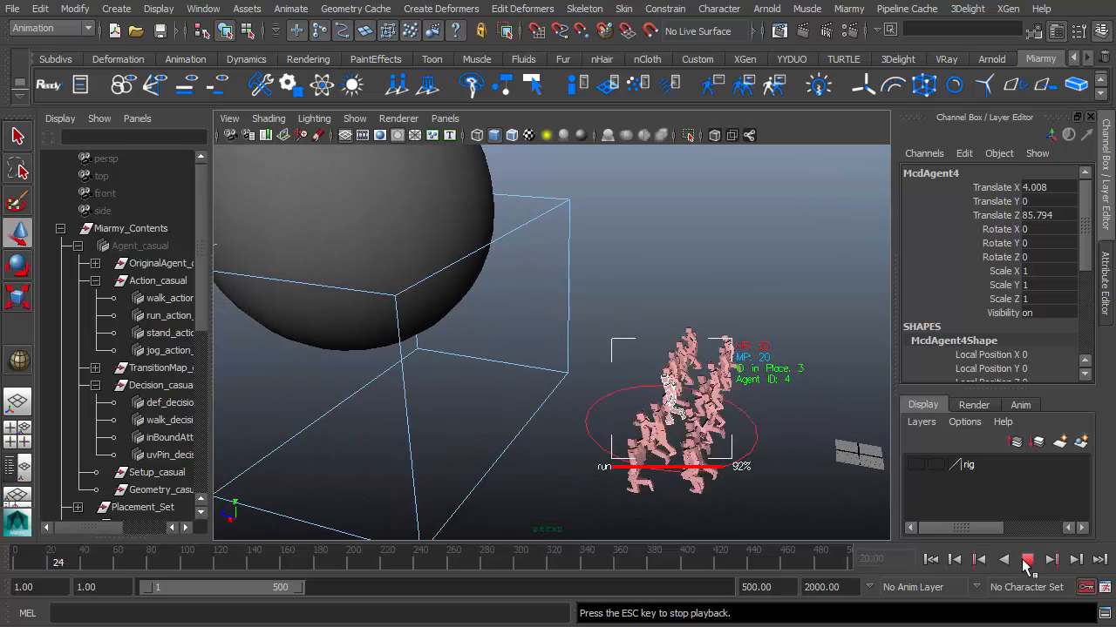
click(1024, 562)
alt+middle_drag(389, 393, 491, 404)
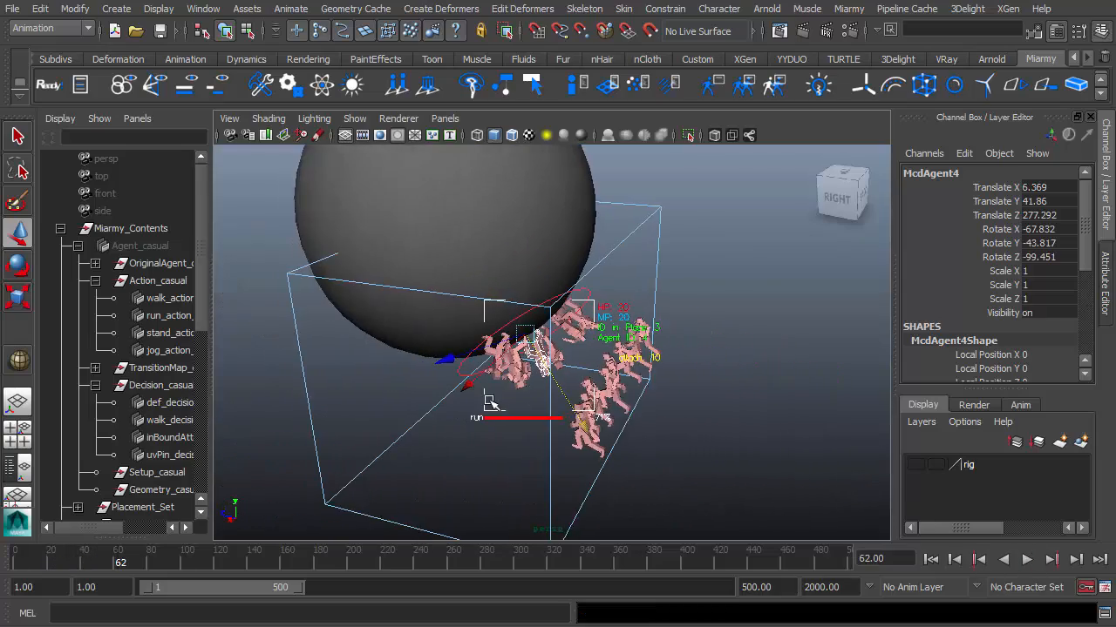
alt+right_drag(491, 404, 659, 390)
alt+drag(617, 394, 565, 393)
alt+right_drag(565, 394, 671, 390)
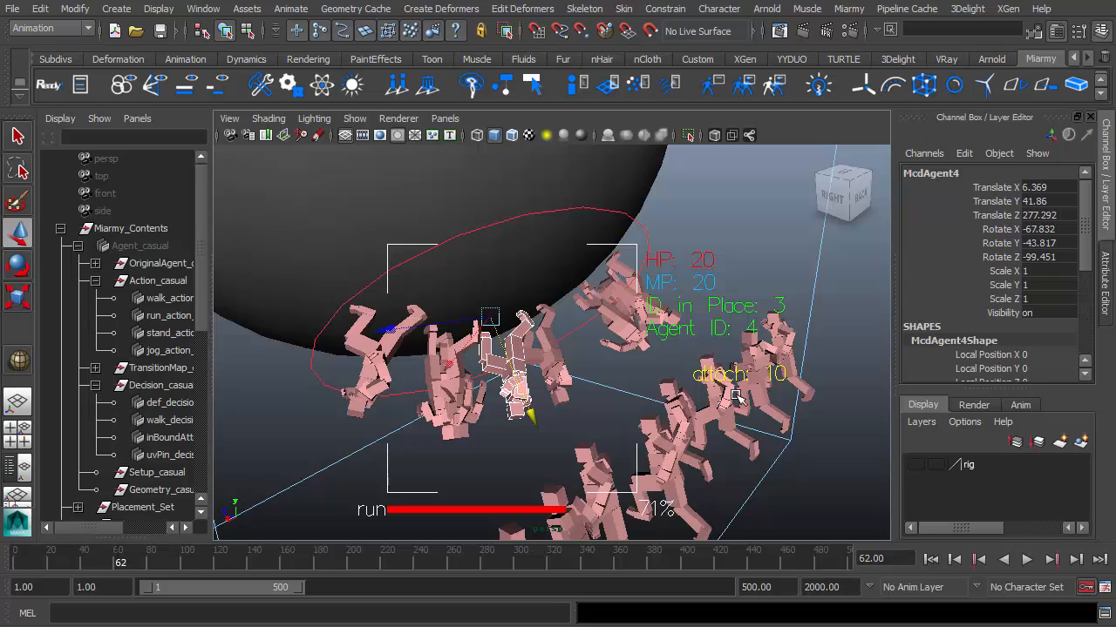
alt+drag(739, 398, 711, 387)
Open the uvPin decision and review its attach input condition and UV pin output.
double_click(170, 455)
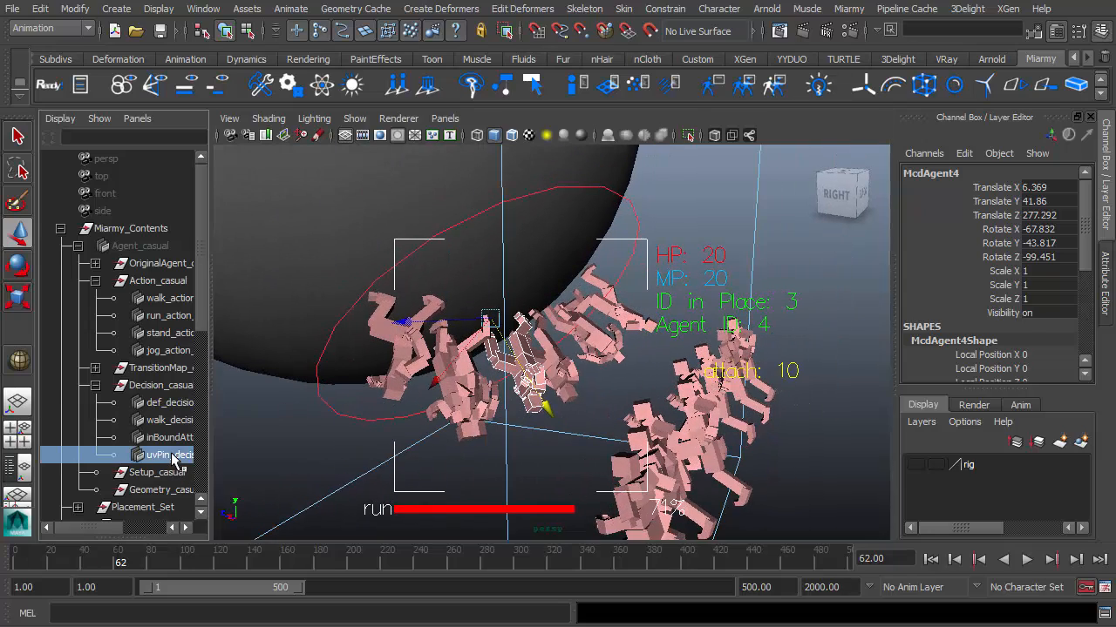
click(396, 384)
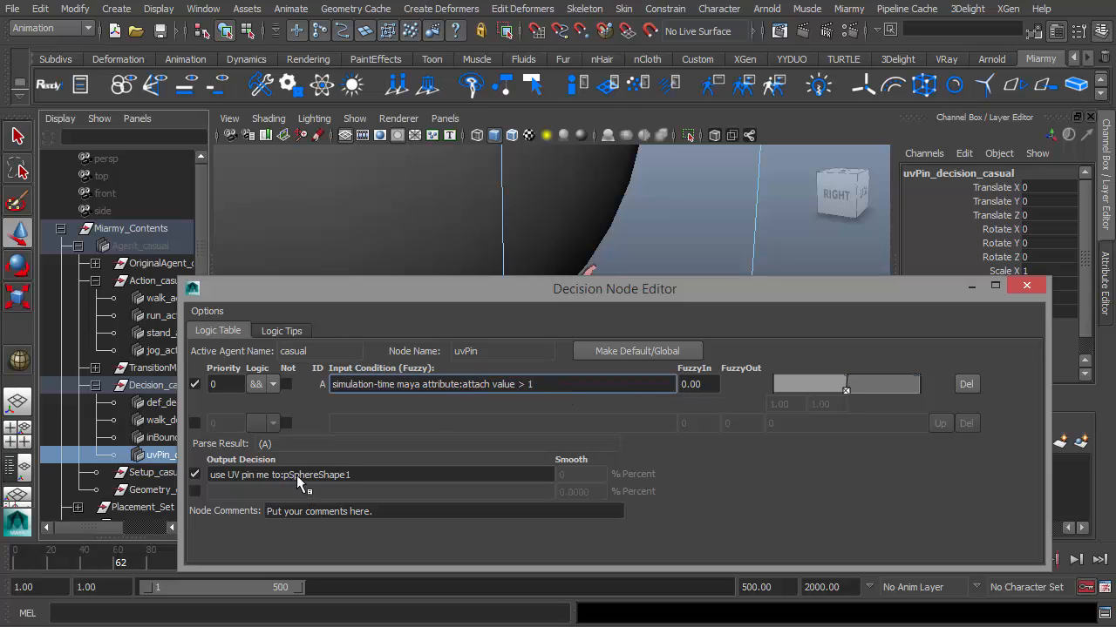
click(248, 473)
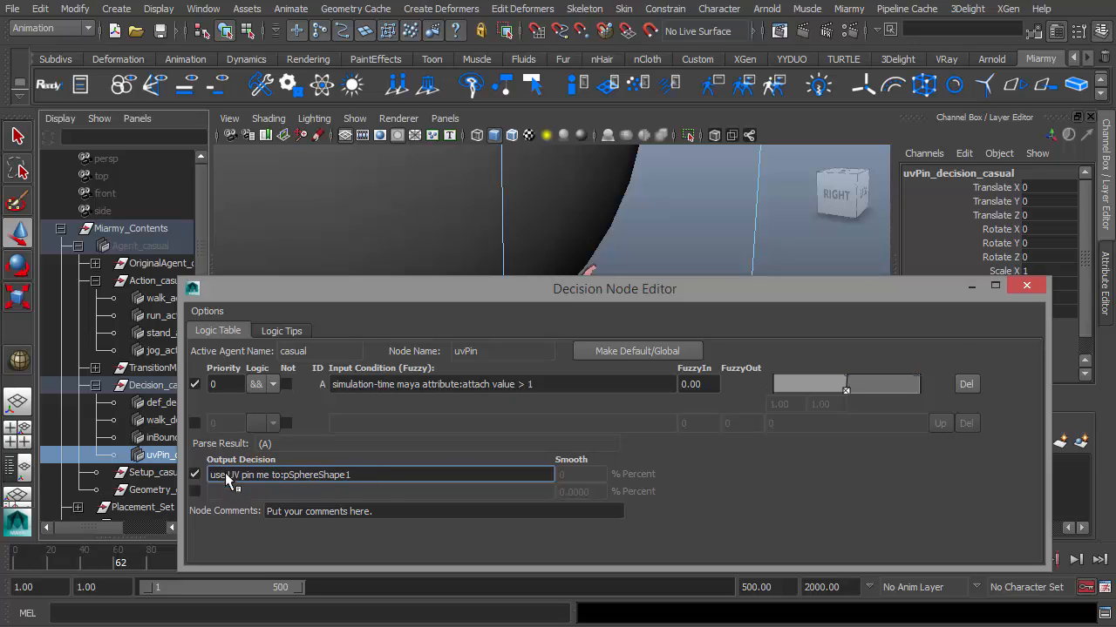
click(971, 286)
Play the simulation further, select an agent pinned high on the sphere, and examine its attach attribute from several angles.
alt+right_drag(557, 348, 339, 348)
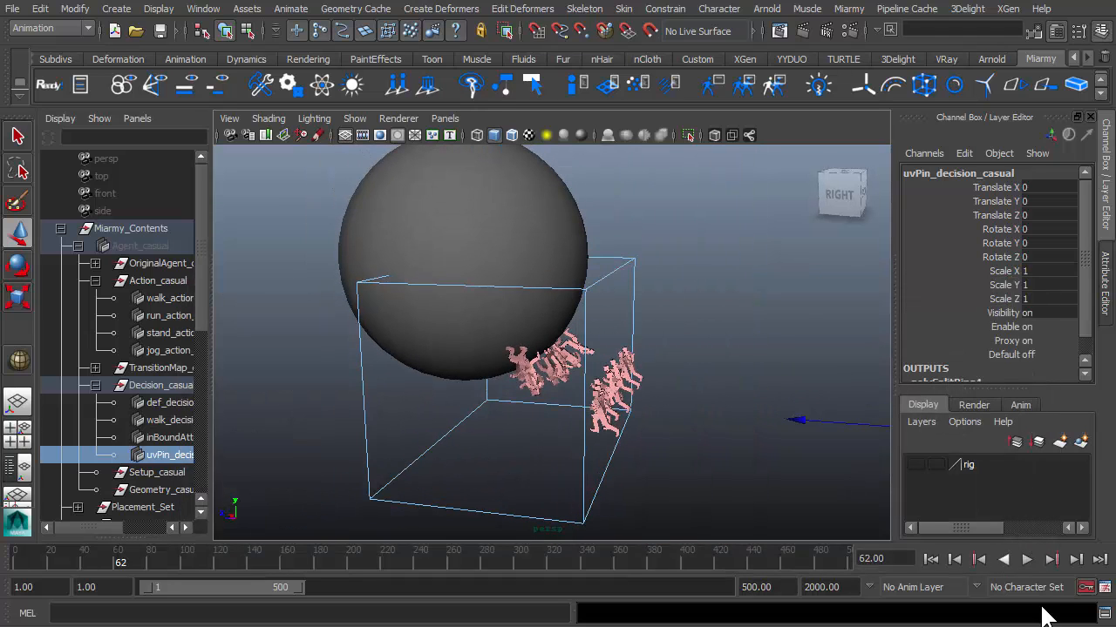
click(1029, 560)
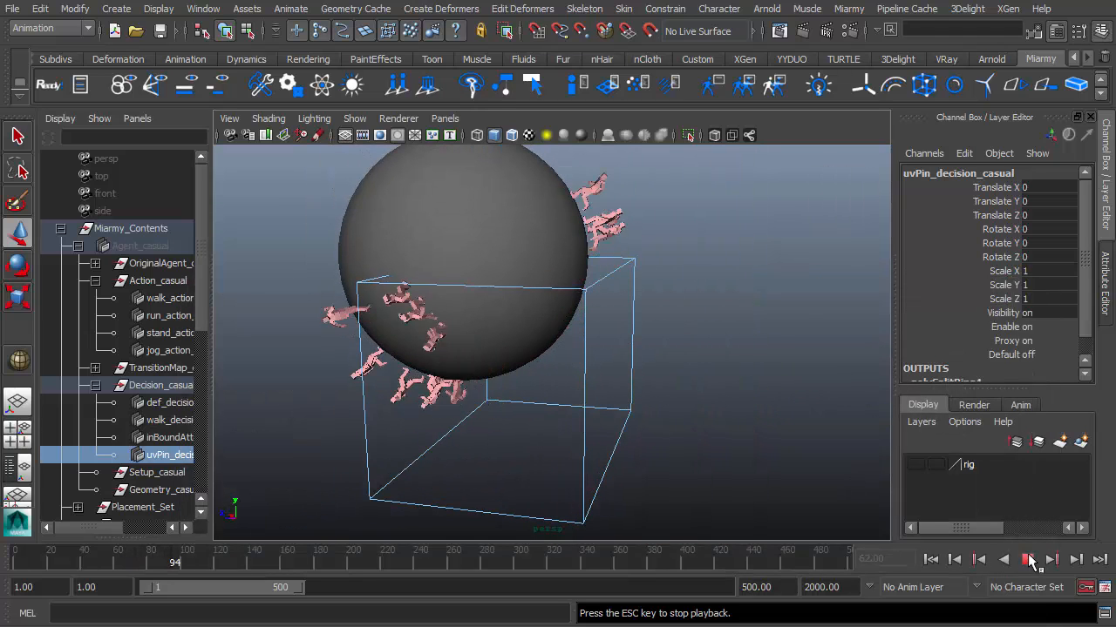
key(Escape)
alt+middle_drag(373, 293, 405, 389)
alt+drag(405, 389, 463, 365)
click(610, 264)
alt+drag(610, 264, 576, 303)
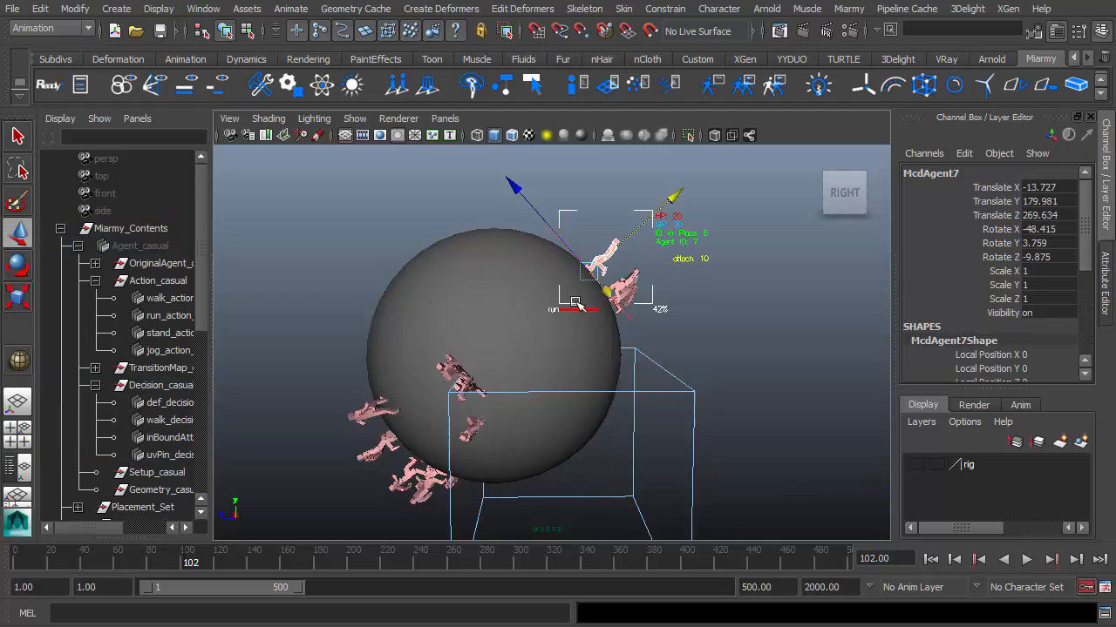
alt+right_drag(575, 303, 639, 314)
alt+middle_drag(639, 313, 605, 340)
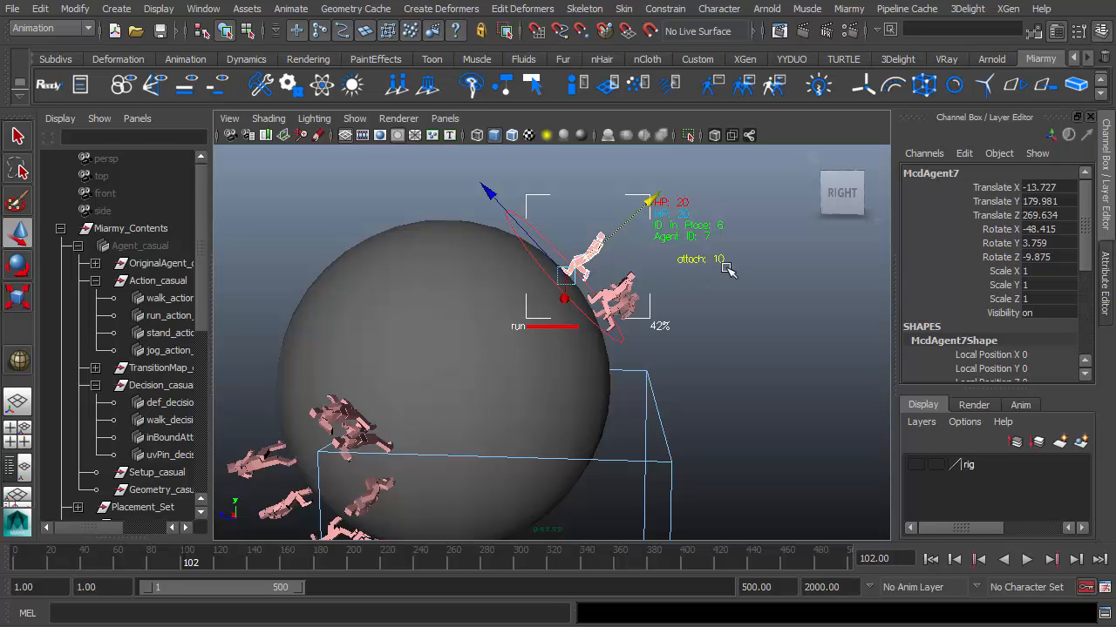
alt+drag(584, 343, 536, 349)
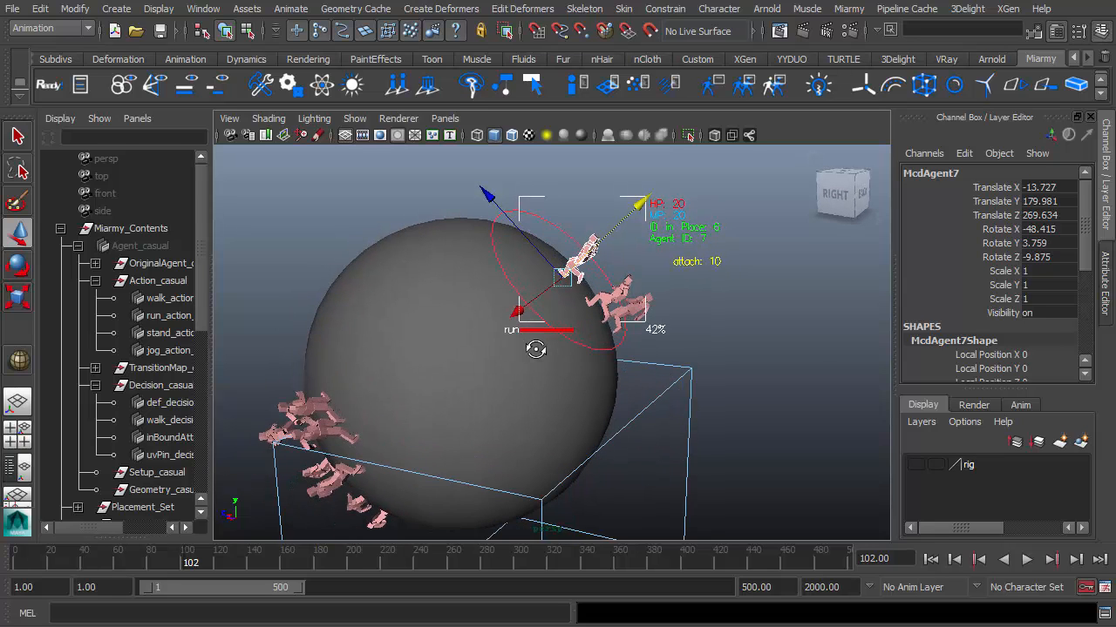
mouse_move(452, 411)
alt+mouse_down()
mouse_move(406, 409)
mouse_move(463, 412)
alt+mouse_up()
alt+middle_drag(486, 413, 560, 352)
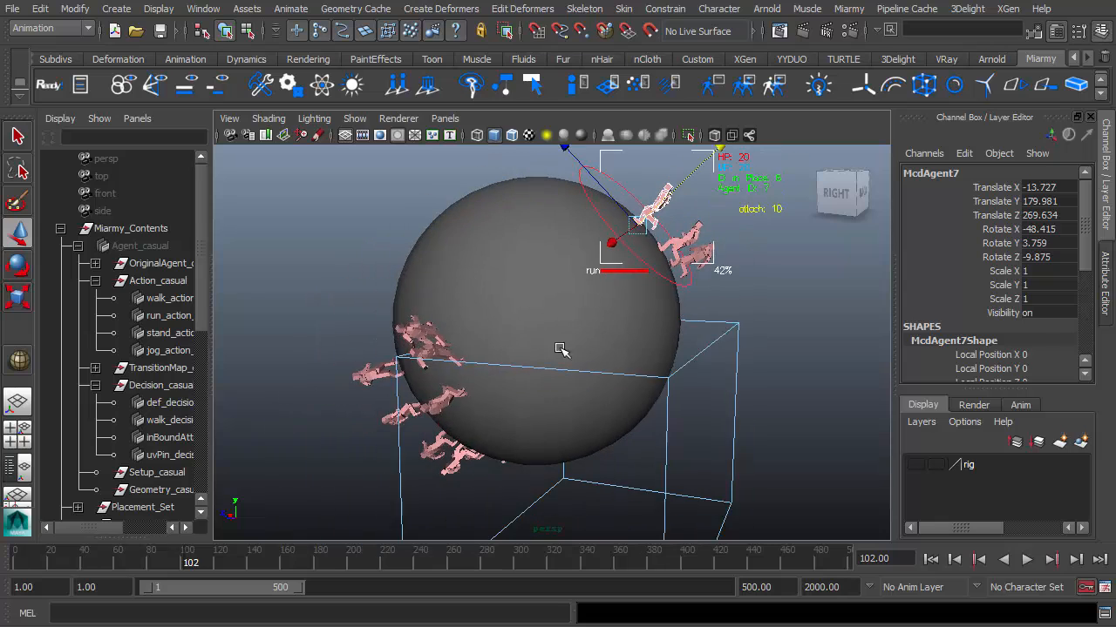
Play the simulation on from frame 102 to frame 316 and watch from several angles how the pinned agents travel over the sphere.
alt+drag(560, 351, 600, 347)
alt+middle_drag(620, 410, 597, 425)
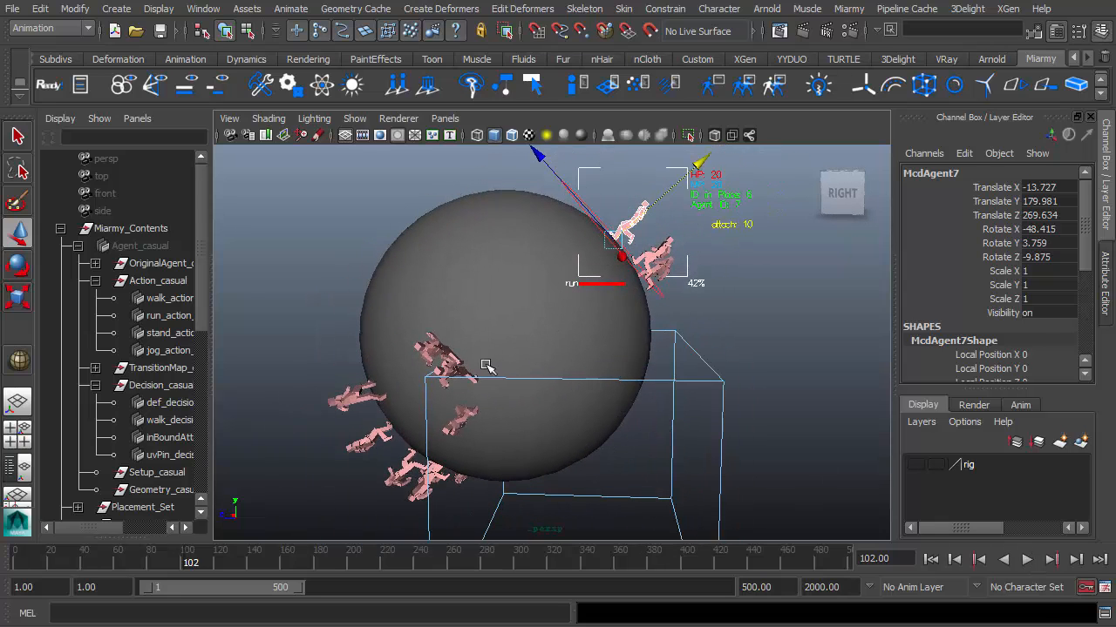
click(1026, 560)
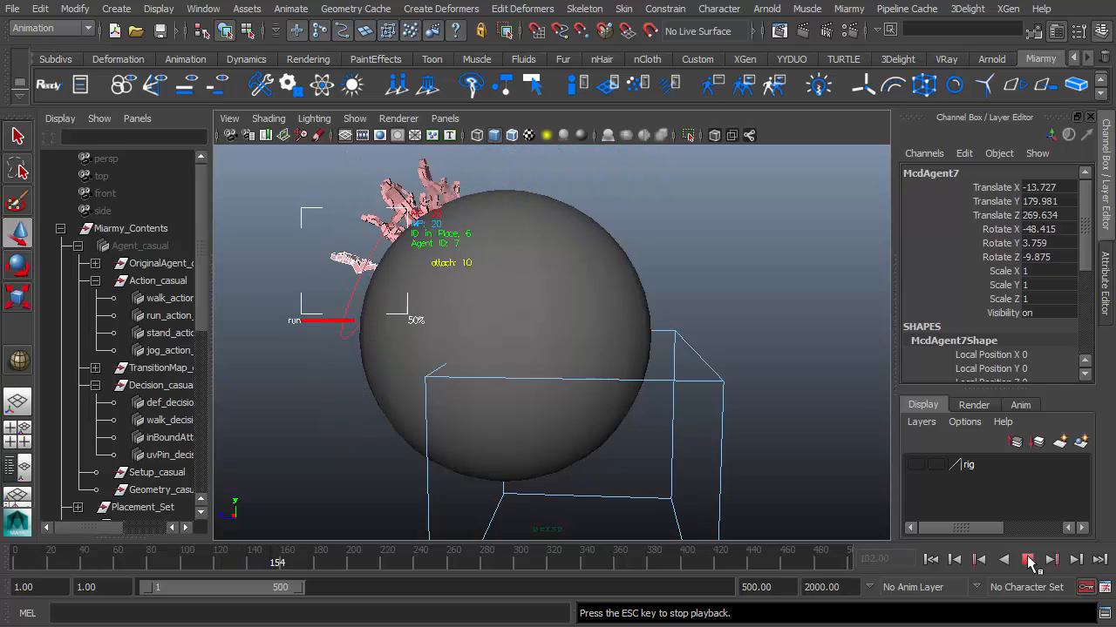
alt+drag(675, 476, 620, 473)
alt+right_drag(620, 473, 531, 424)
alt+drag(532, 424, 605, 475)
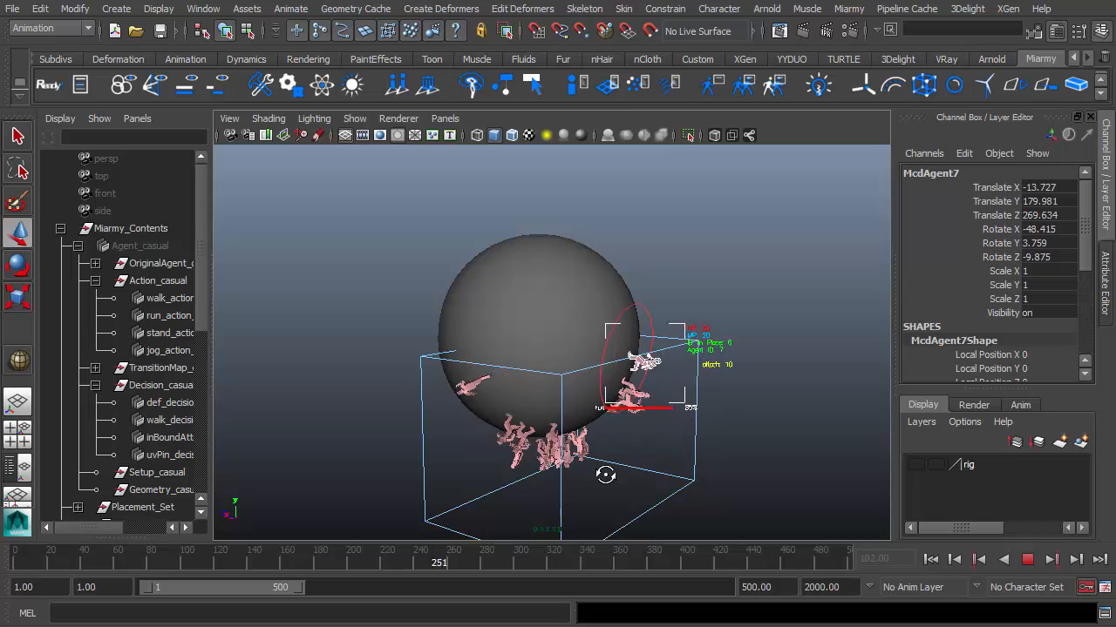
alt+drag(558, 371, 596, 375)
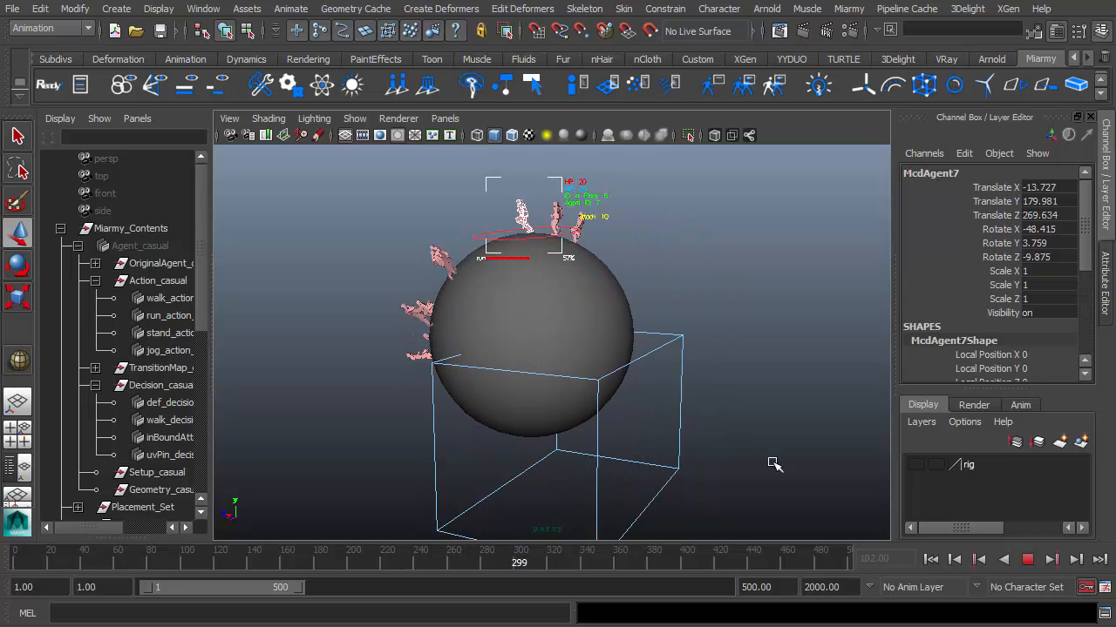
click(1027, 561)
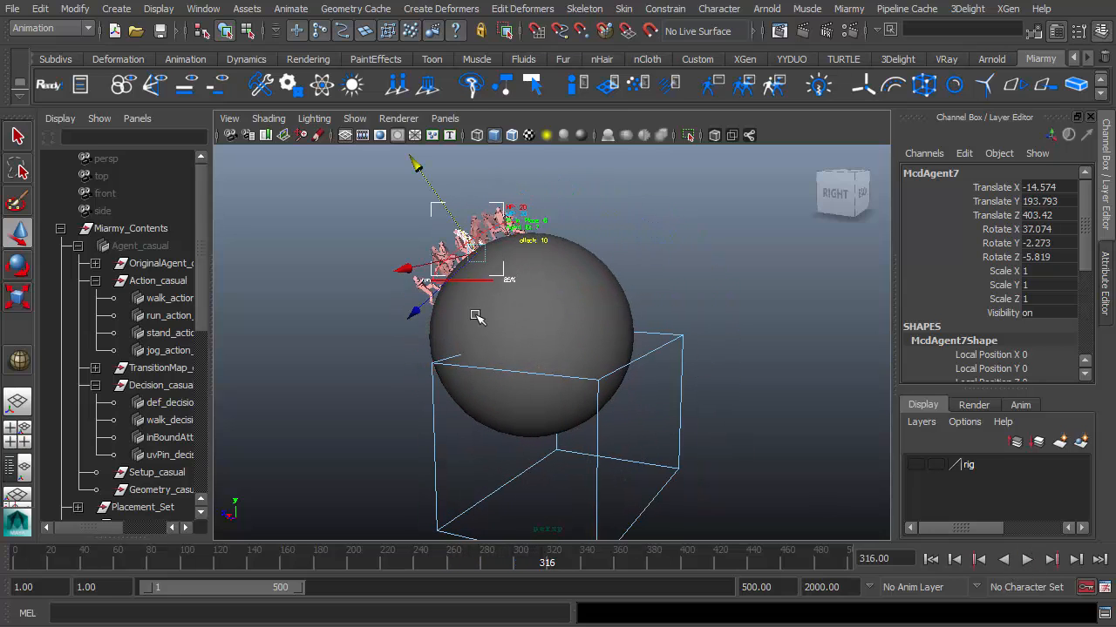
Return to frame 1 and draw a three-joint chain with the Joint Tool near the sphere.
click(930, 560)
alt+drag(622, 448, 642, 435)
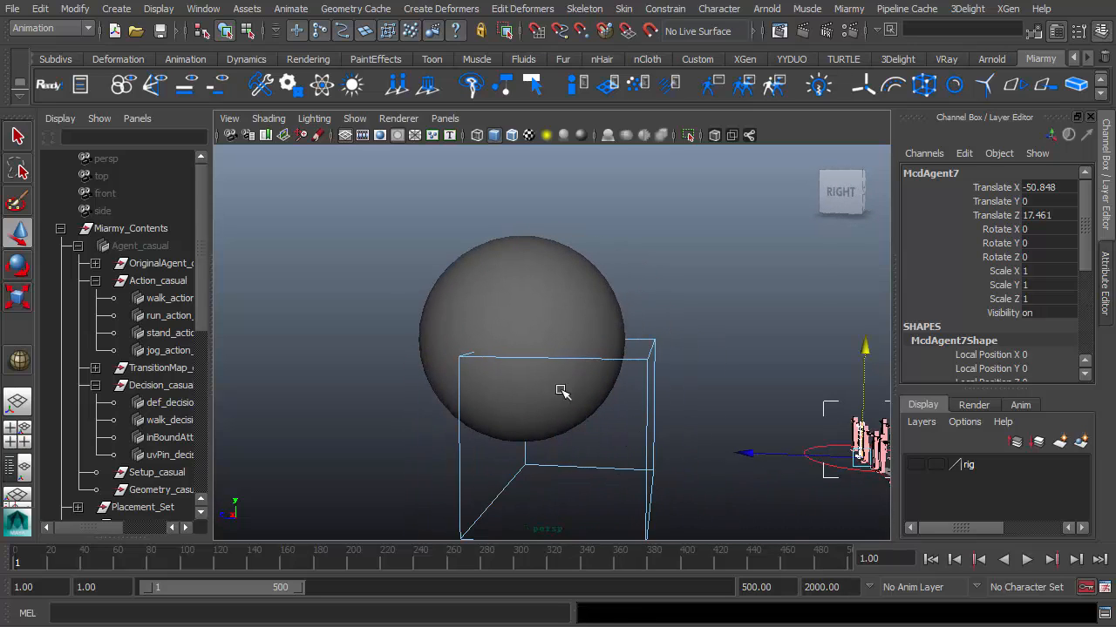
alt+drag(563, 391, 581, 393)
key(space)
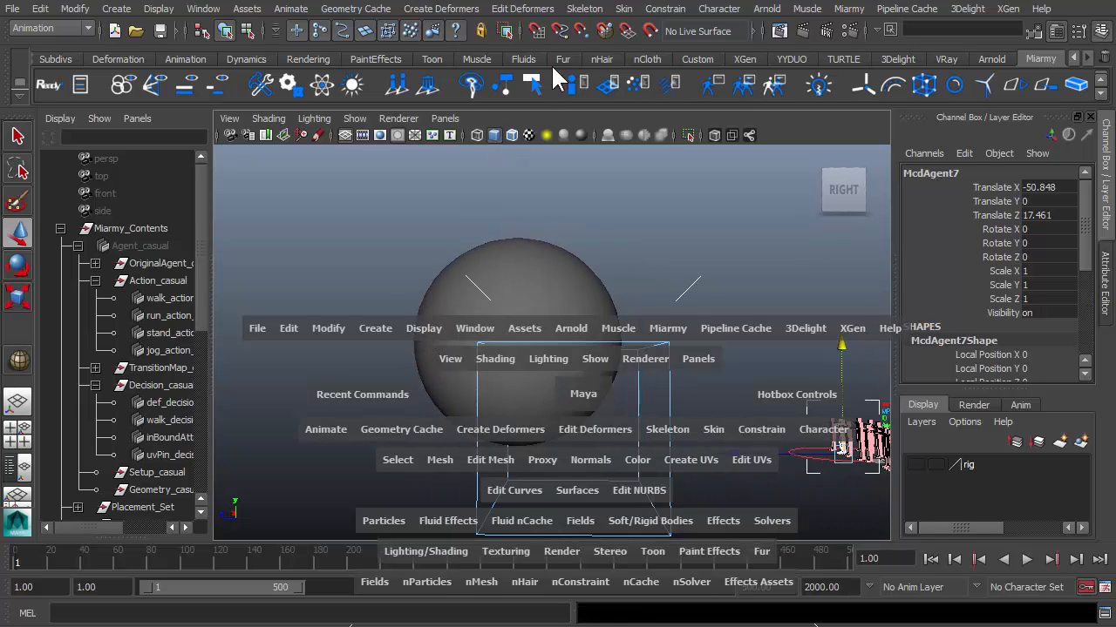
alt+drag(573, 271, 554, 282)
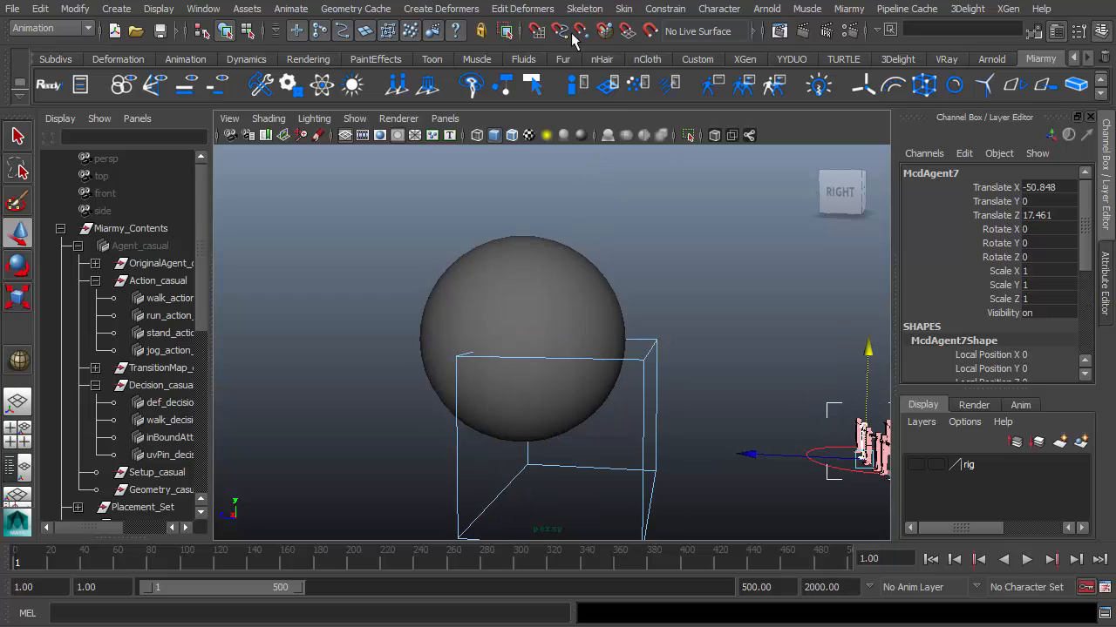
click(582, 9)
click(618, 43)
alt+drag(632, 475, 608, 437)
click(610, 433)
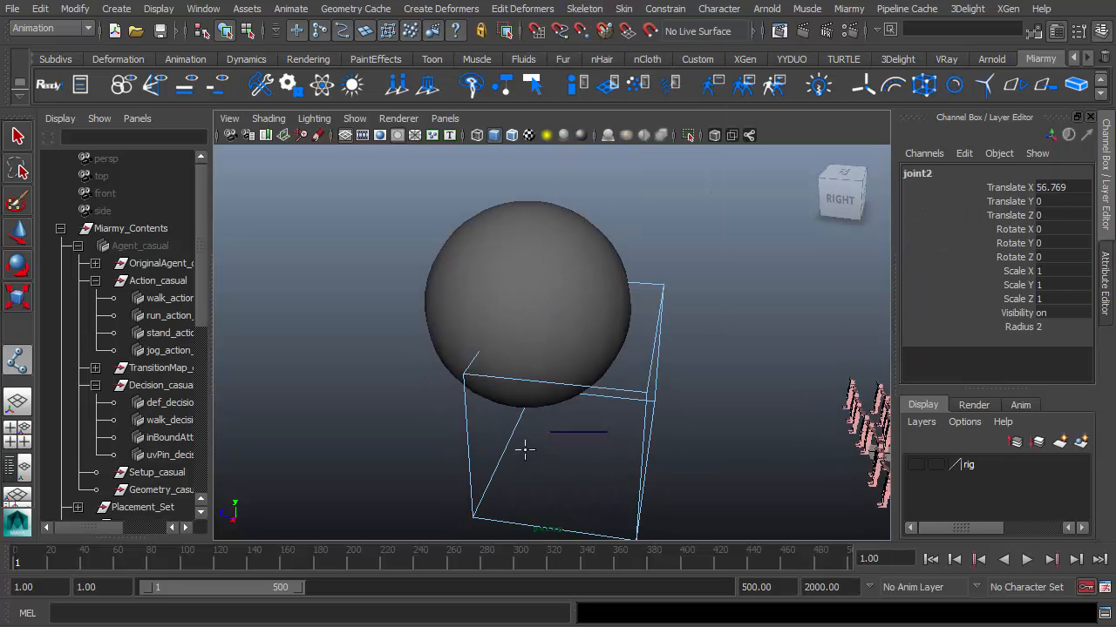
click(523, 459)
Switch to wireframe display and move the joint chain inside the sphere, with its root at about -34, 112, 315.
key(w)
alt+drag(564, 427, 592, 371)
drag(610, 307, 622, 427)
key(4)
drag(615, 347, 550, 288)
Smooth-bind the sphere to the joint chain using the joint hierarchy and closest distance options.
alt+drag(588, 370, 547, 244)
click(546, 224)
alt+drag(559, 350, 495, 329)
shift+click(577, 244)
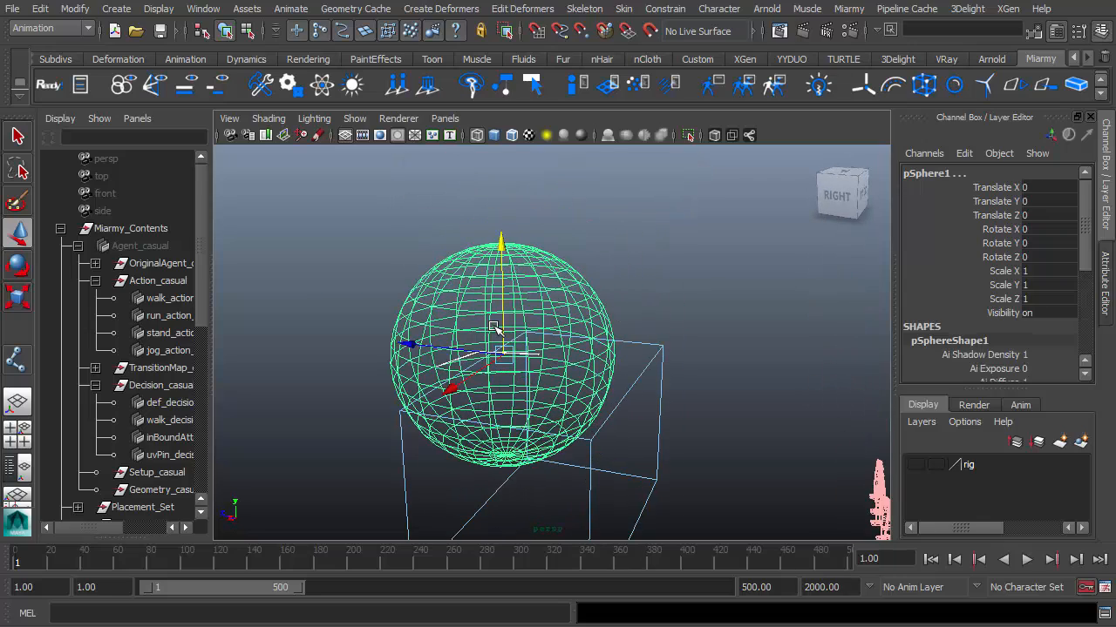
click(624, 9)
mouse_move(679, 36)
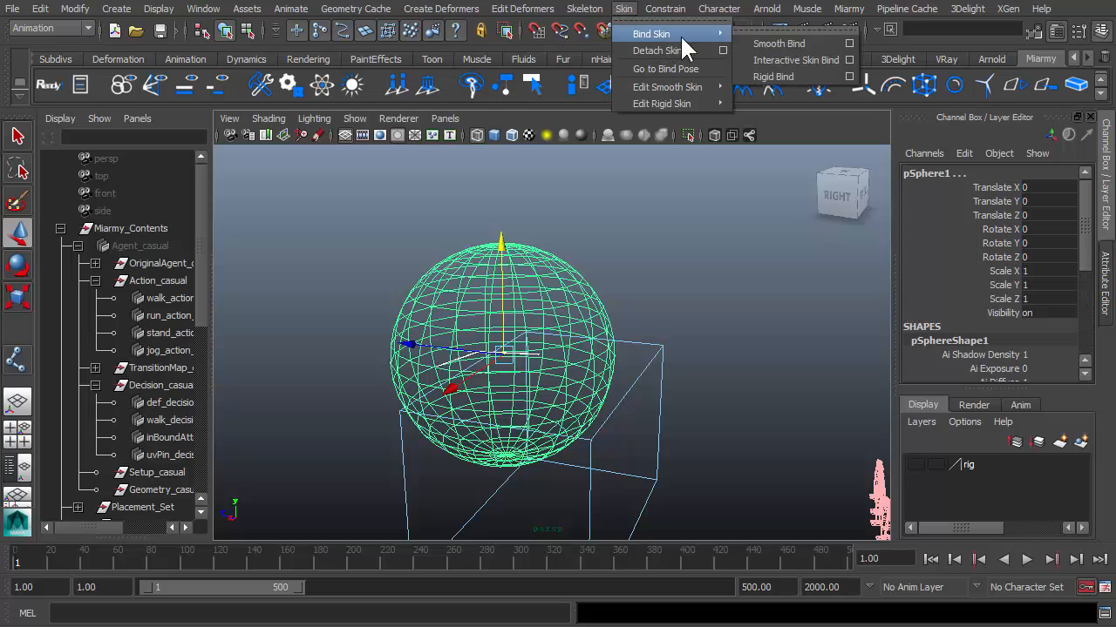
click(849, 43)
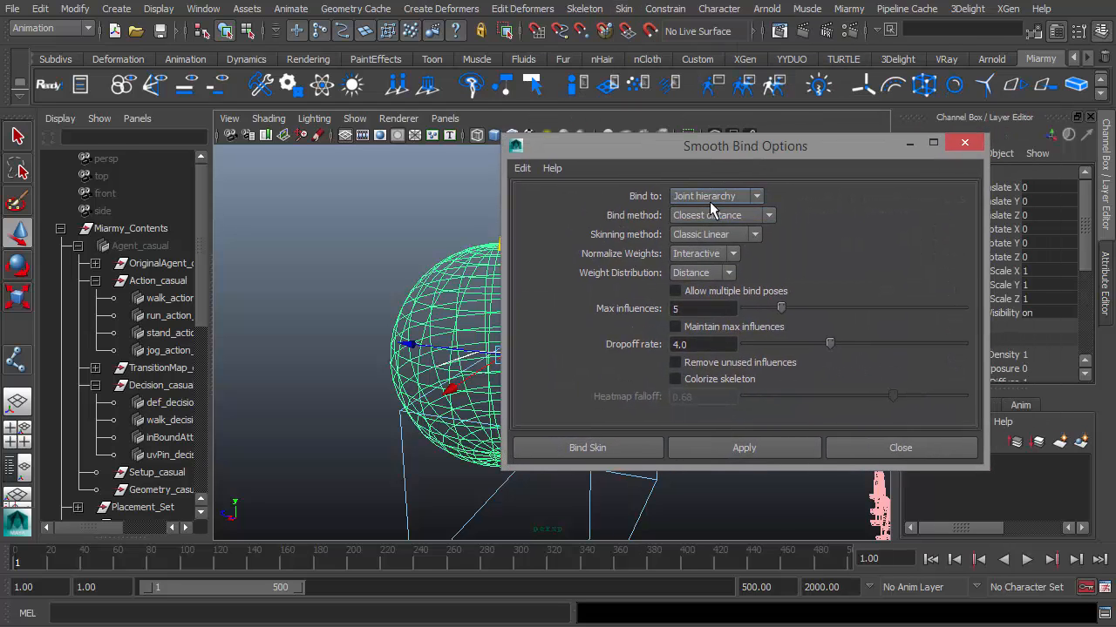
click(710, 448)
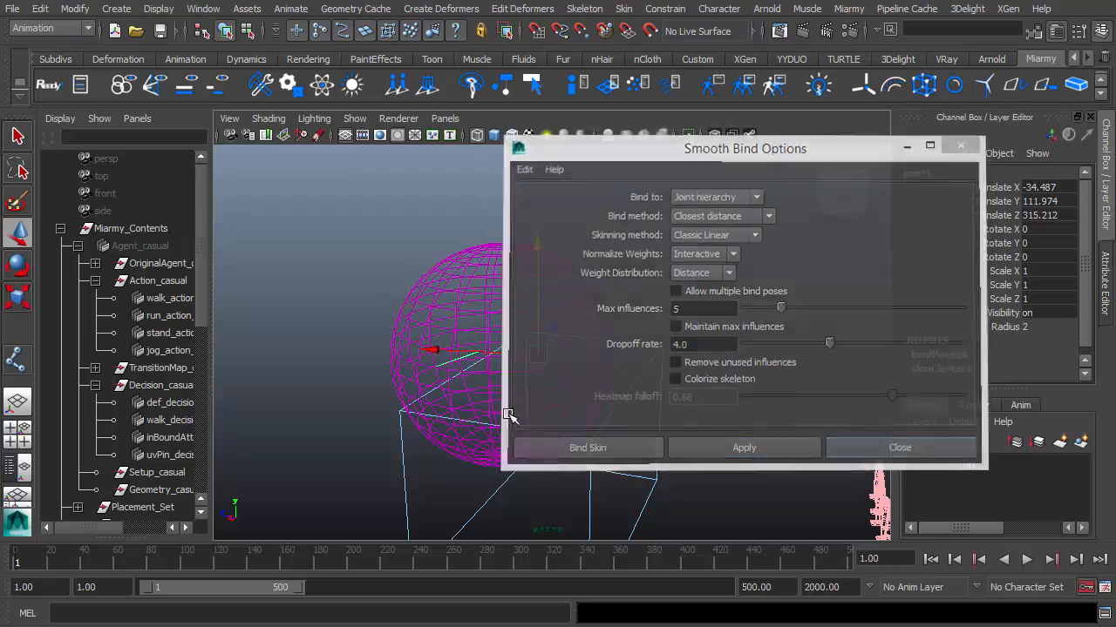
Test the sphere's skinning by rotating the middle joint, and undo the rotation.
alt+drag(508, 415, 475, 408)
click(463, 364)
key(e)
drag(471, 366, 523, 319)
key(ctrl+z)
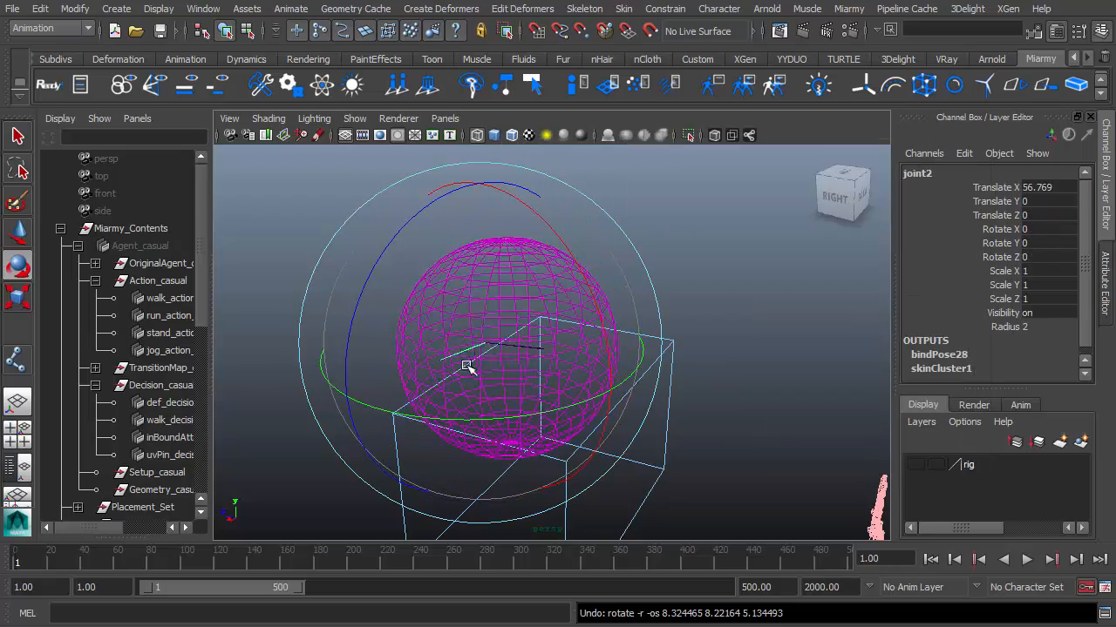
Play the simulation until the agents attach to the sphere, and stop at frame 67.
alt+drag(488, 369, 578, 376)
alt+middle_drag(550, 384, 590, 374)
alt+drag(590, 374, 567, 377)
alt+right_drag(567, 377, 602, 381)
key(q)
alt+drag(603, 381, 627, 375)
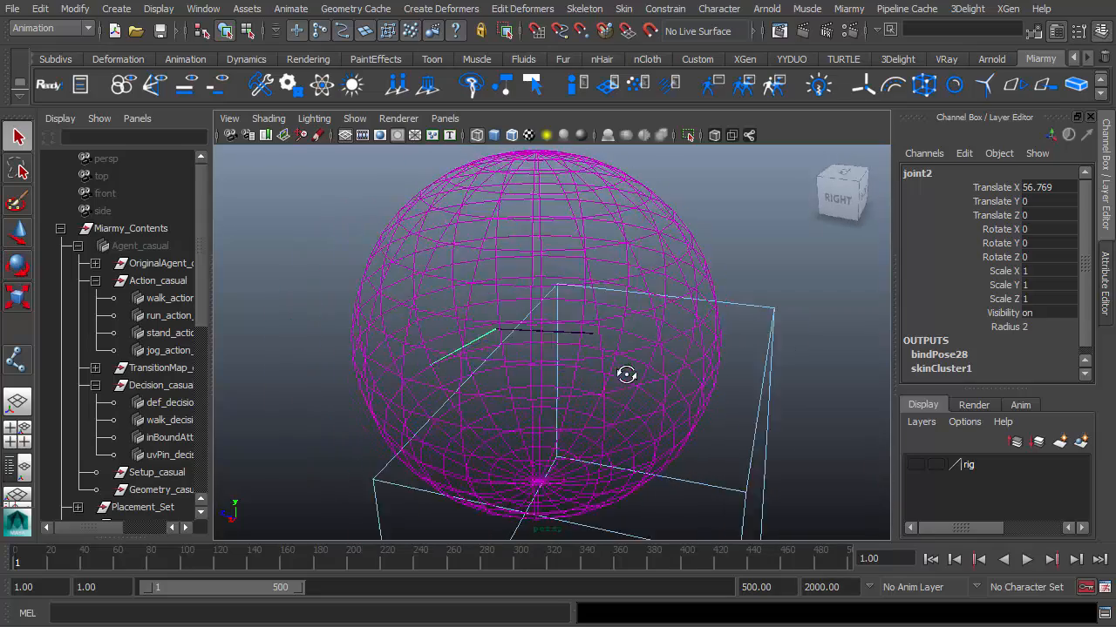
alt+right_drag(627, 374, 514, 440)
click(1026, 560)
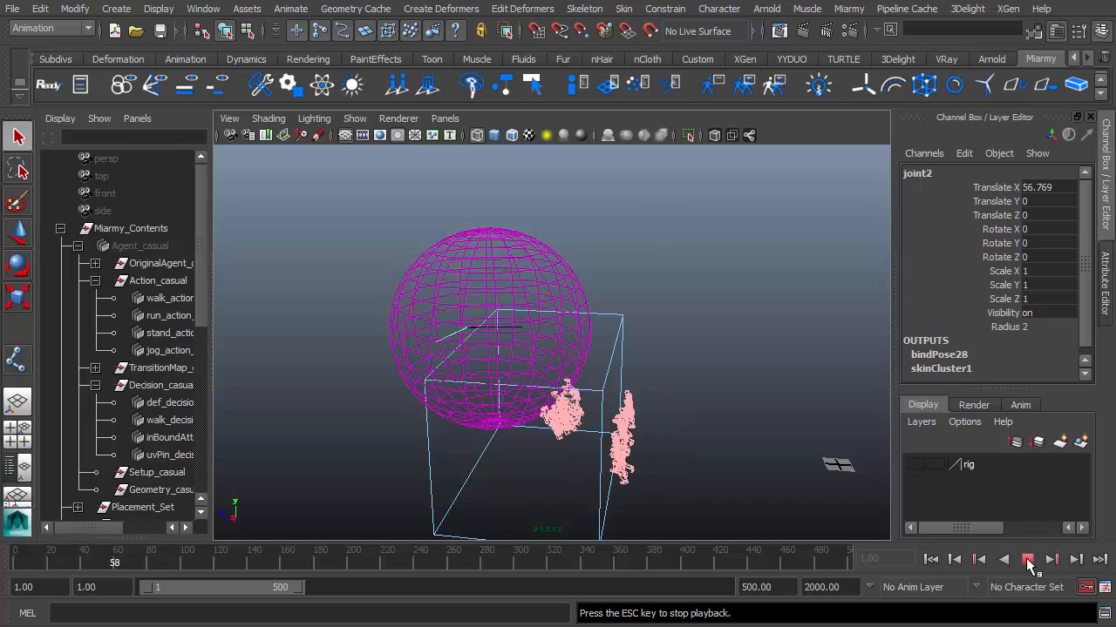
click(1028, 559)
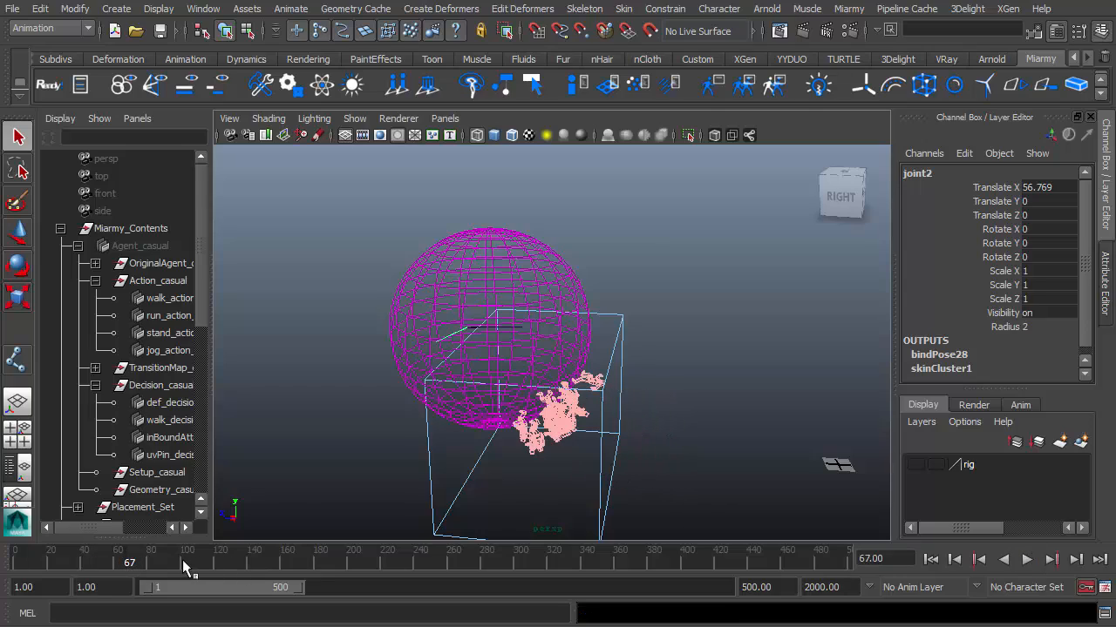
Set a keyframe on the middle joint's undeformed pose at frame 61.
alt+drag(402, 441, 394, 441)
alt+right_drag(401, 436, 483, 430)
alt+drag(483, 430, 466, 466)
alt+right_drag(523, 439, 583, 392)
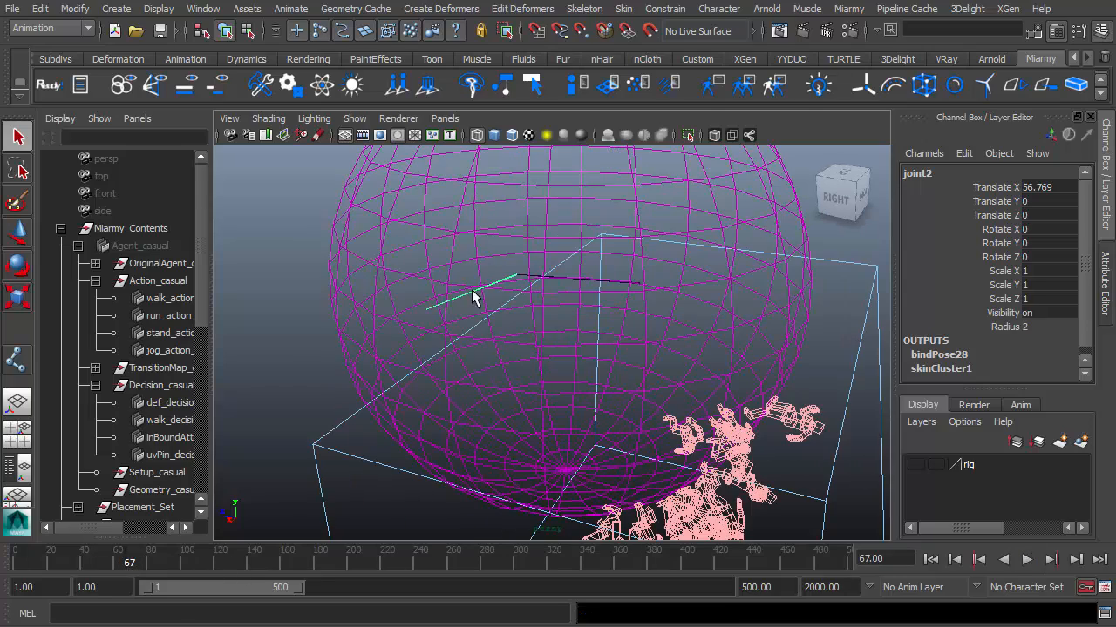
mouse_move(105, 563)
mouse_down()
mouse_move(50, 563)
mouse_move(115, 565)
mouse_up()
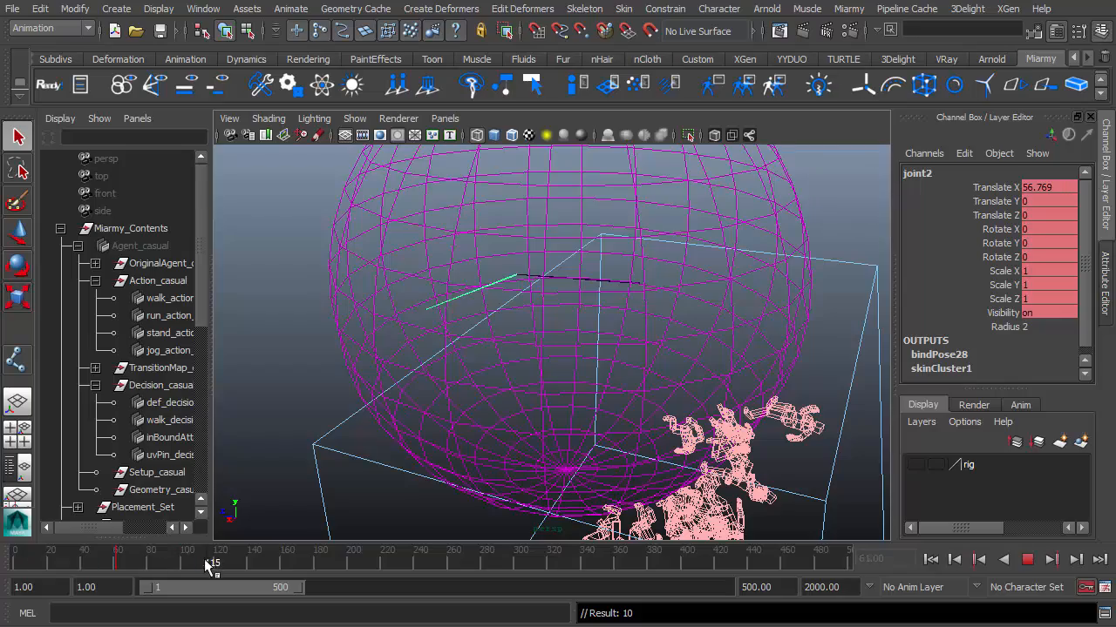
At frame 102, deform the sphere by keying the middle joint at about translate 171, 18, -16 and rotate -65, -75, 74.
key(f)
key(e)
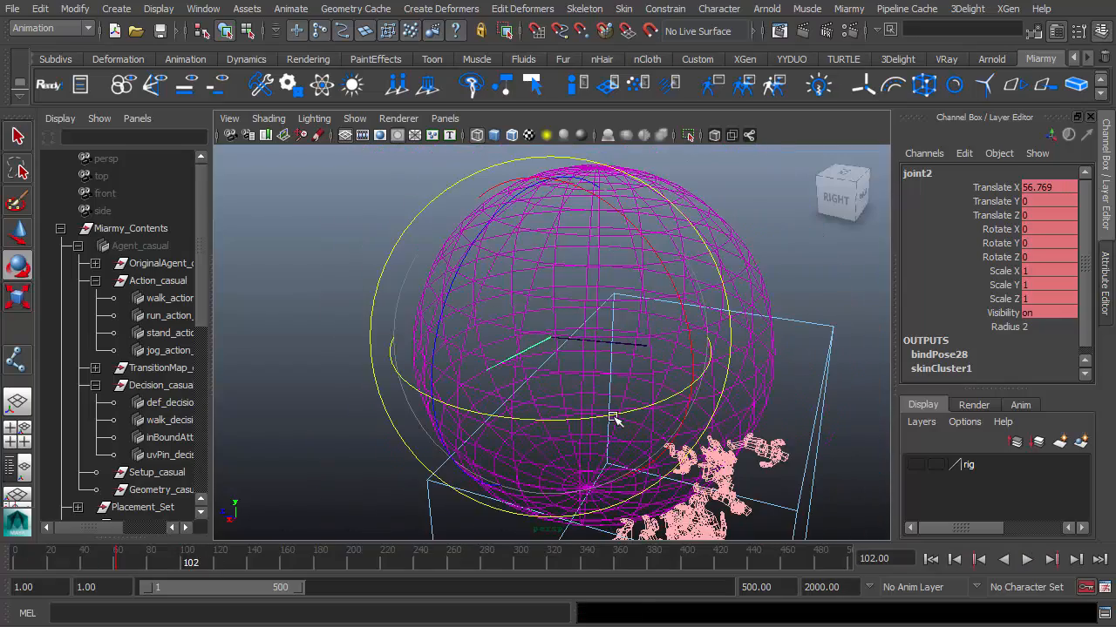
drag(613, 419, 497, 418)
key(w)
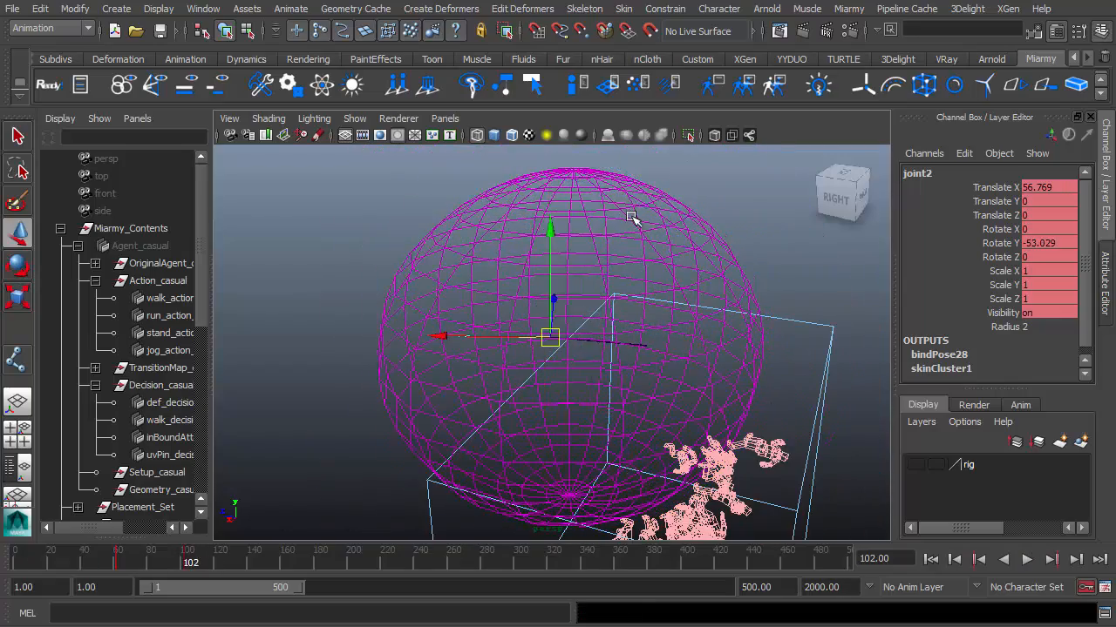
key(e)
drag(643, 212, 667, 281)
key(w)
drag(528, 332, 379, 296)
alt+drag(535, 331, 598, 252)
key(e)
drag(458, 381, 535, 357)
mouse_move(488, 420)
alt+mouse_down()
mouse_move(556, 375)
mouse_move(485, 423)
alt+mouse_up()
key(q)
At frame 141, reshape the sphere by keying the middle joint at about translate -10, 113, 105 and rotate 21, -6, 50.
click(534, 373)
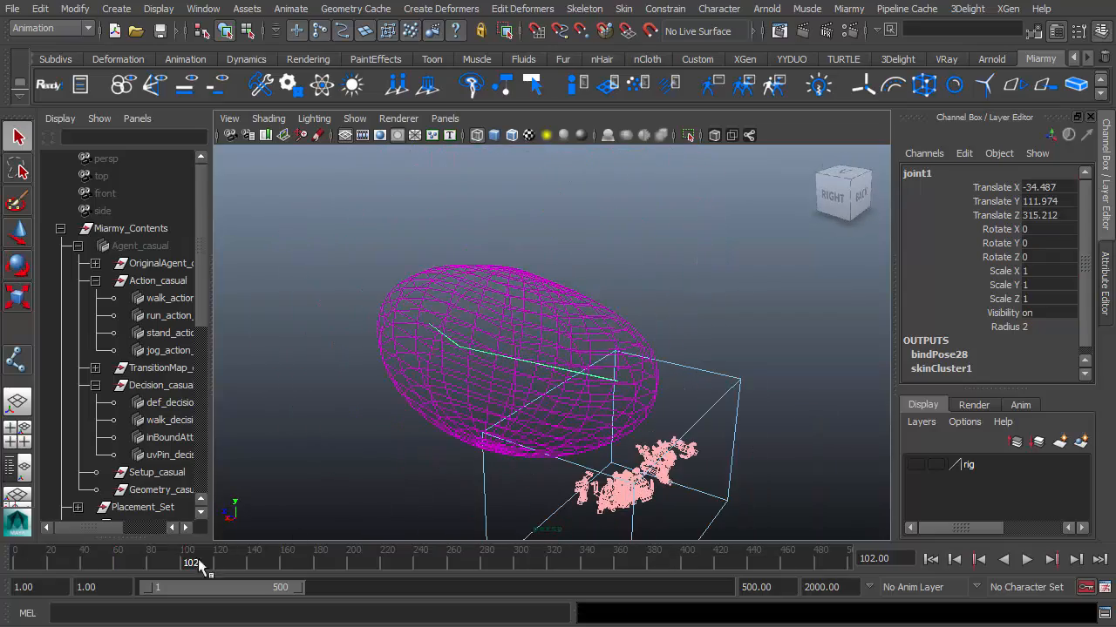
mouse_move(198, 560)
mouse_down()
mouse_move(91, 558)
mouse_move(196, 567)
mouse_up()
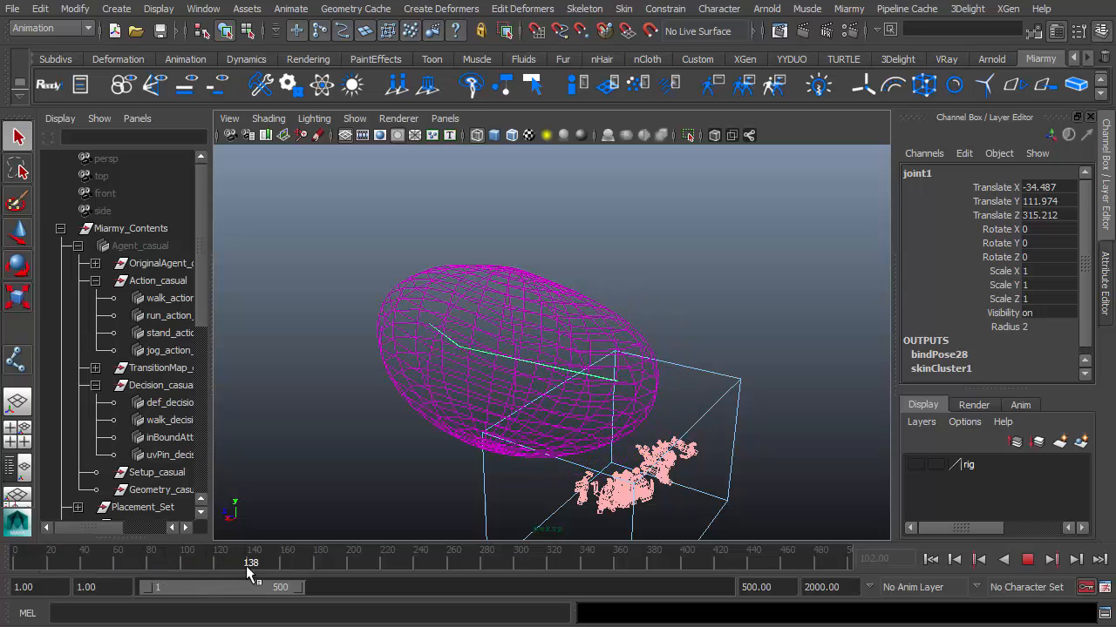
key(e)
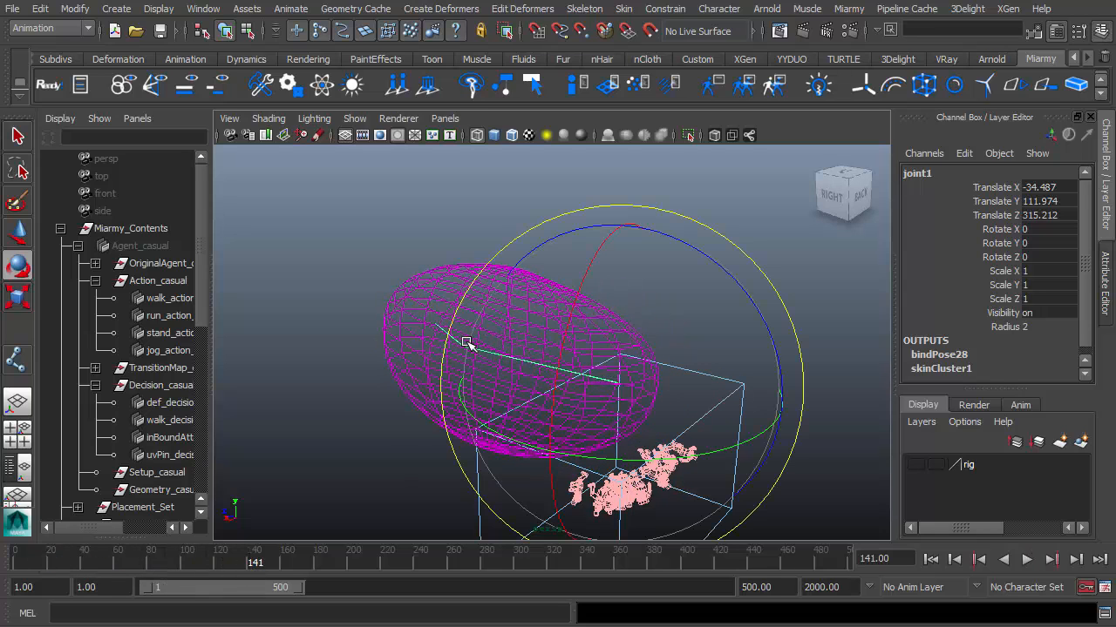
key(q)
click(442, 352)
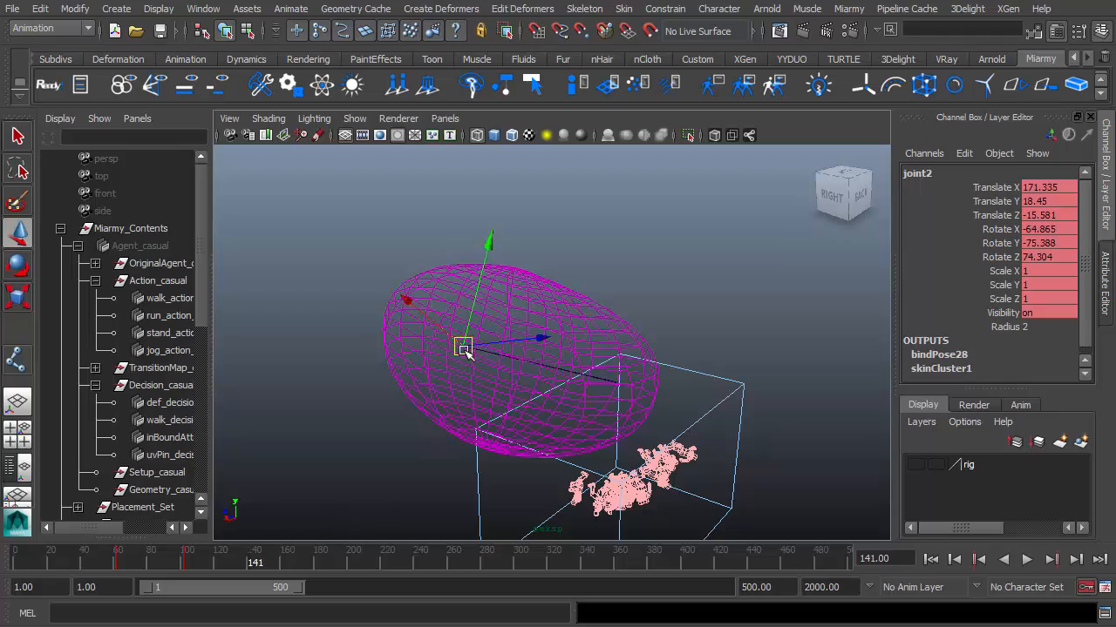
drag(464, 348, 694, 298)
key(e)
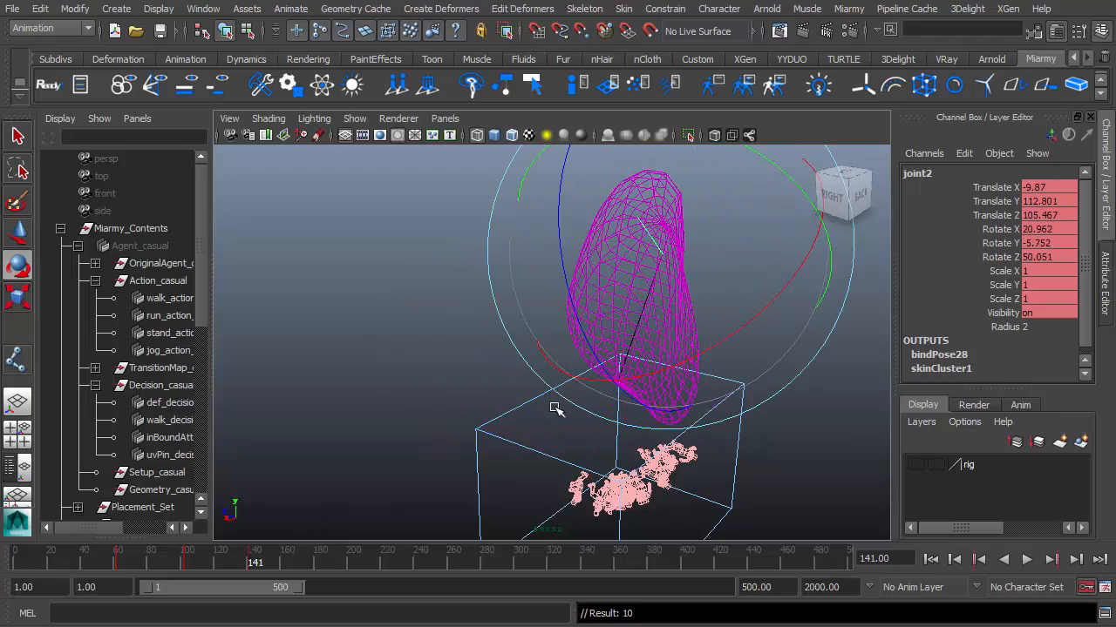
Switch to shaded display, select the skinned sphere, and return the timeline to frame 1.
mouse_move(556, 410)
alt+mouse_down()
mouse_move(660, 406)
mouse_move(622, 424)
mouse_move(615, 406)
alt+mouse_up()
key(5)
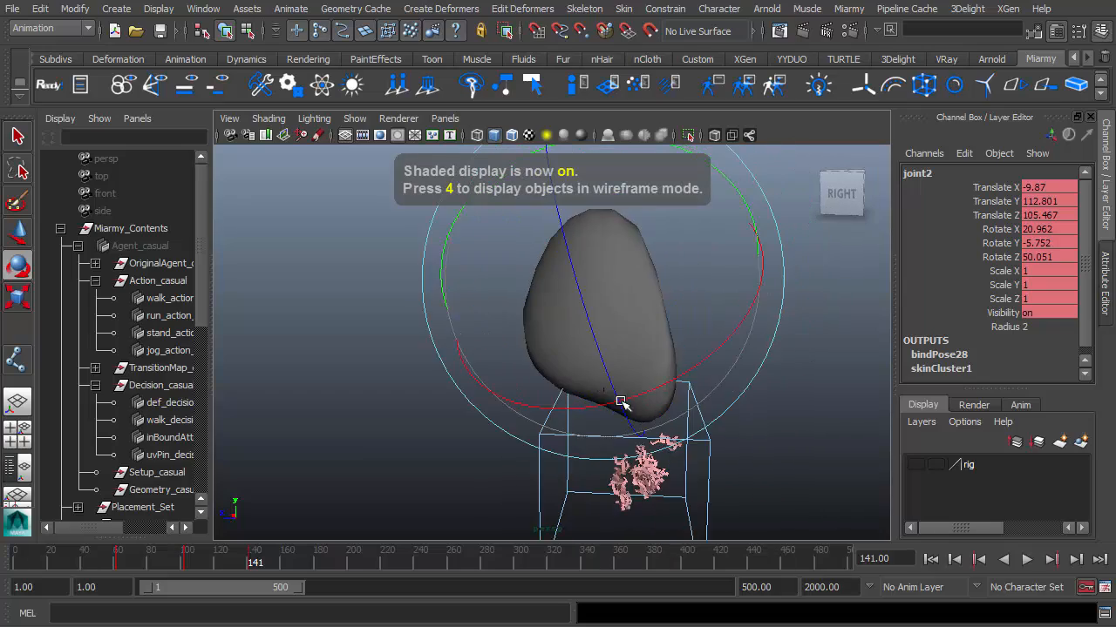
alt+right_drag(620, 401, 665, 398)
key(q)
alt+drag(665, 398, 513, 417)
click(715, 352)
alt+drag(601, 401, 629, 390)
drag(257, 563, 12, 565)
Play the simulation to frame 262 and examine how the pinned agents follow the deforming sphere.
alt+drag(567, 453, 641, 447)
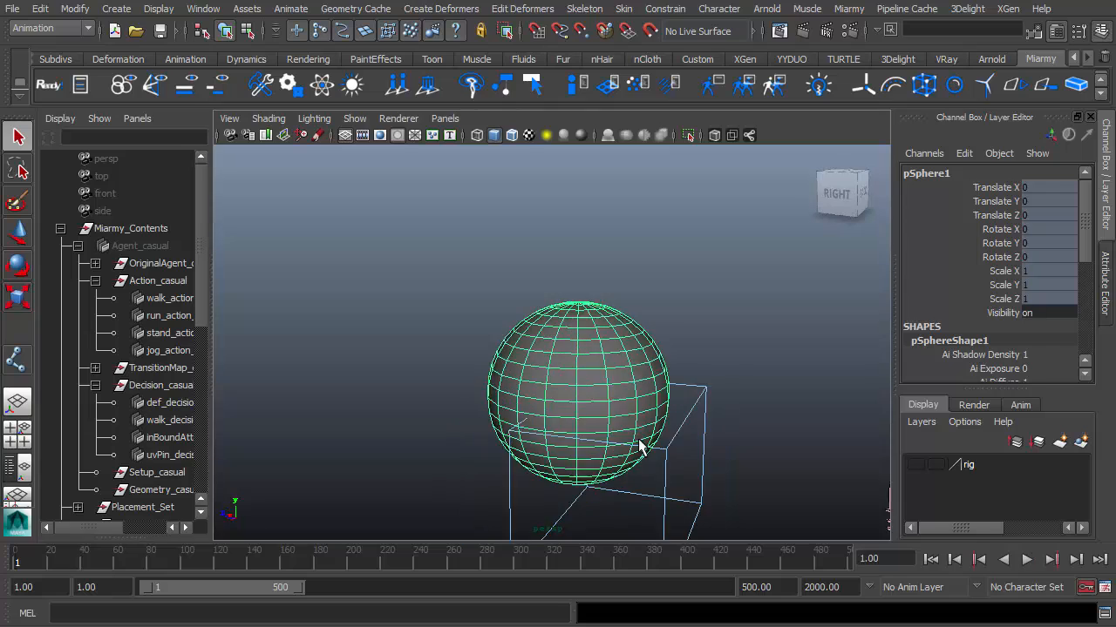
alt+middle_drag(641, 447, 550, 402)
click(1024, 560)
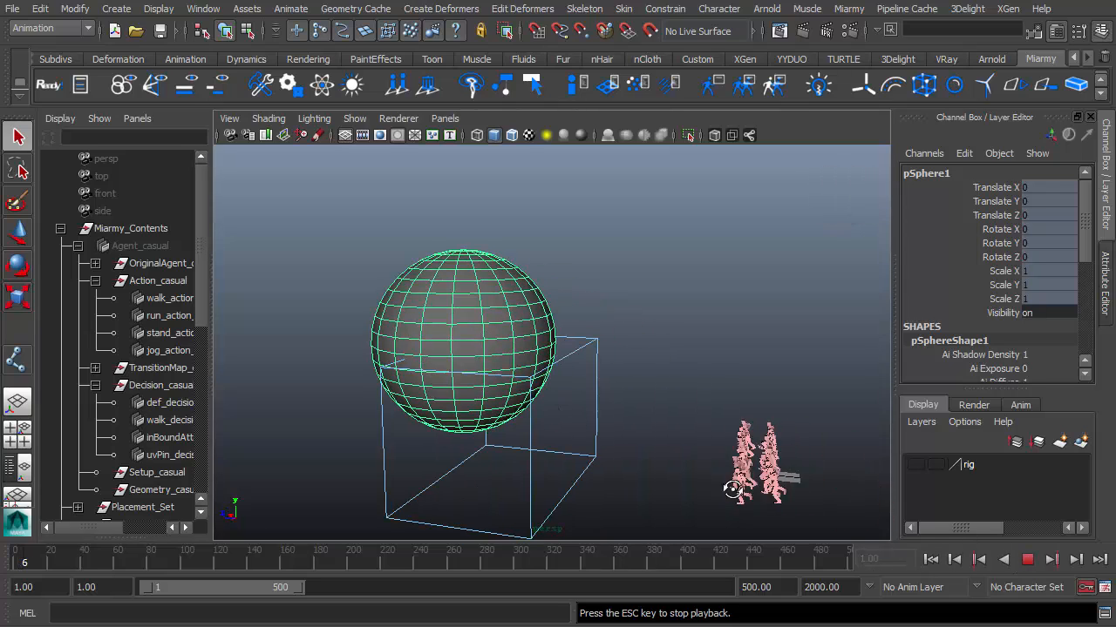
alt+drag(729, 463, 692, 488)
alt+right_drag(649, 479, 680, 482)
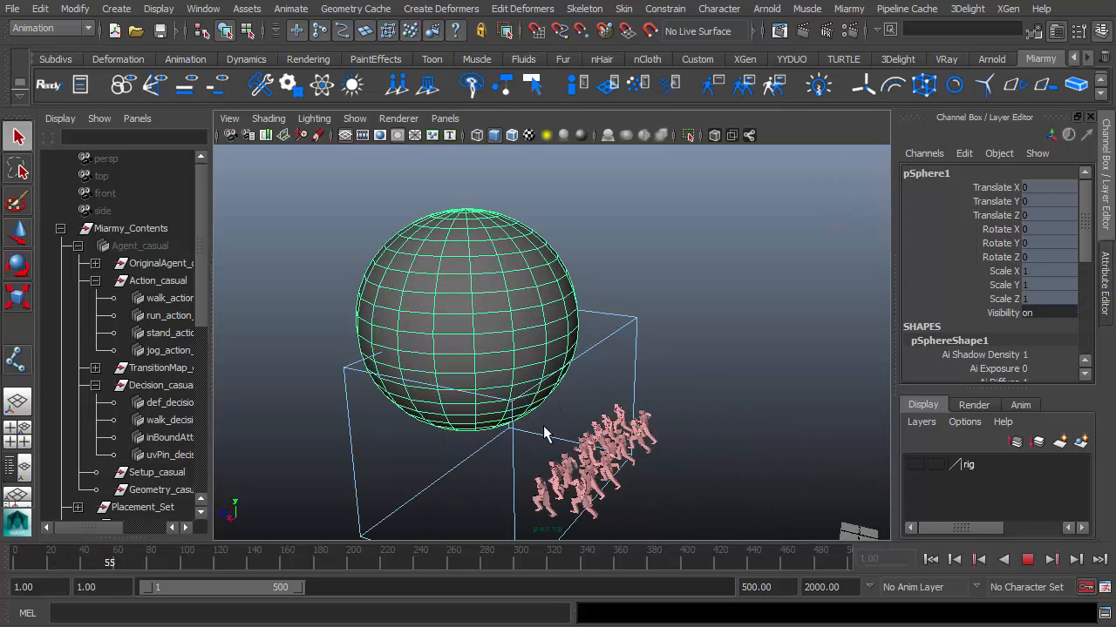
alt+drag(543, 424, 552, 347)
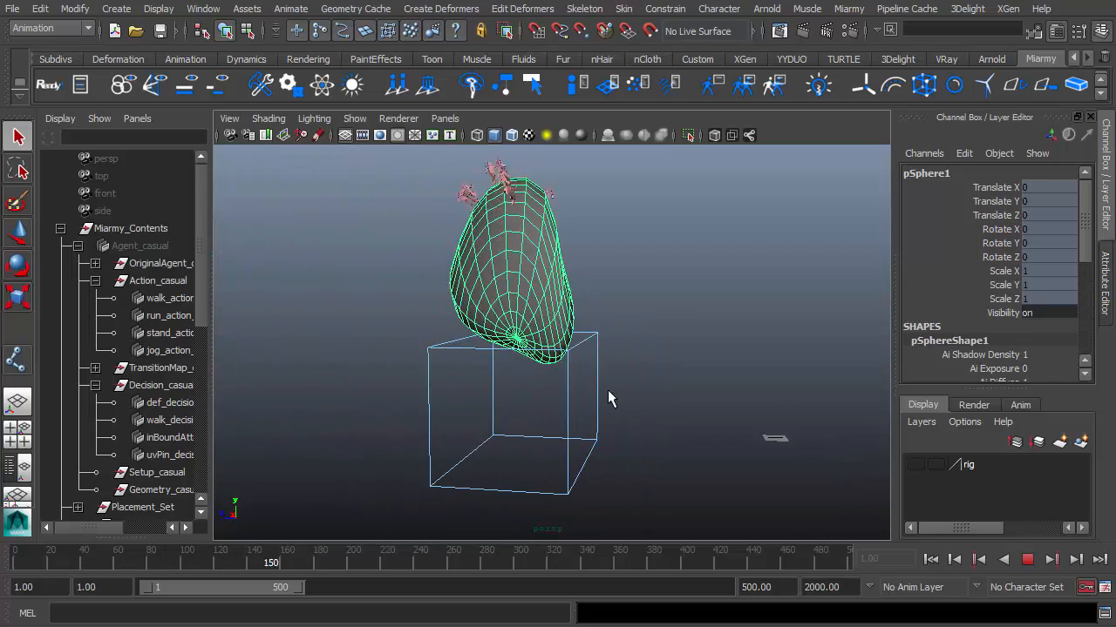
click(1027, 559)
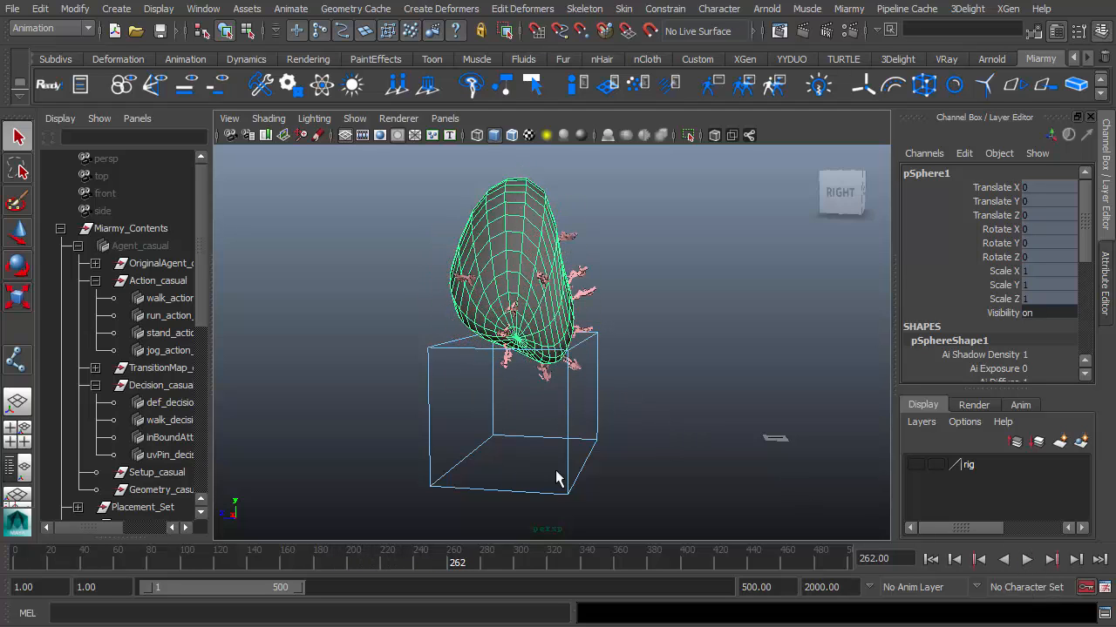
alt+drag(589, 414, 610, 433)
alt+right_drag(610, 433, 786, 471)
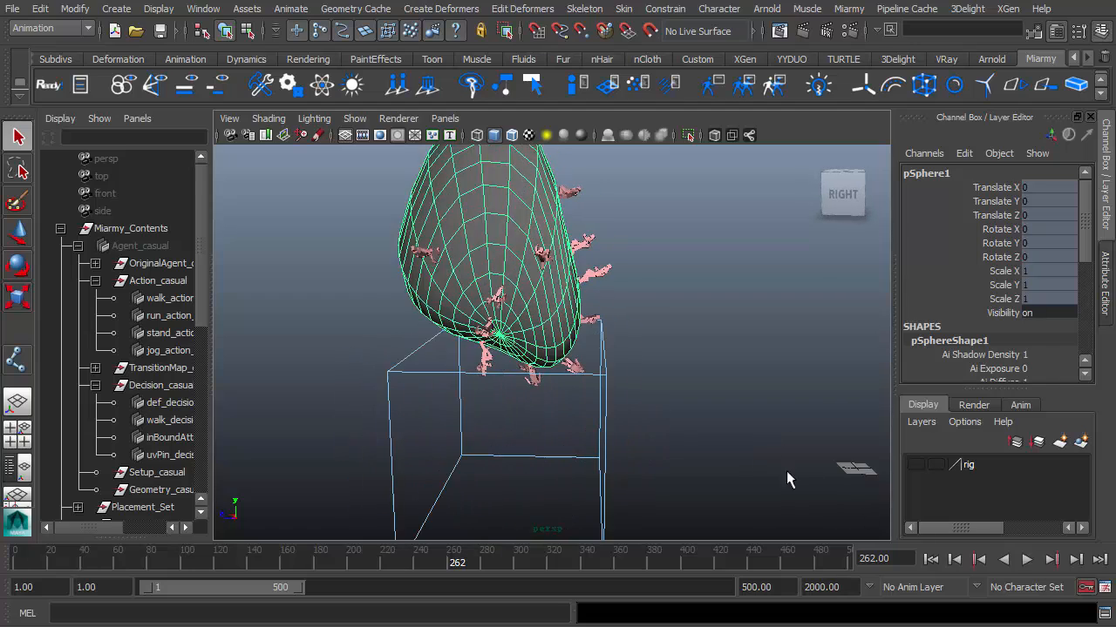
Return the timeline to frame 1 and set the UV pin smoothing landing frame to 10 in the Miarmy global settings.
click(931, 560)
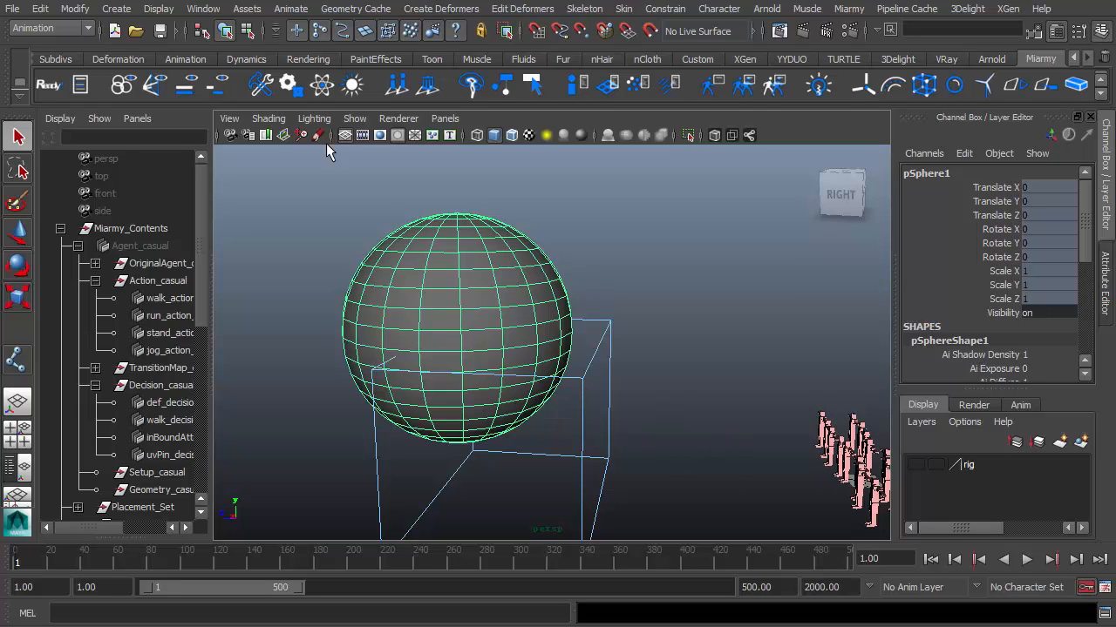
click(292, 87)
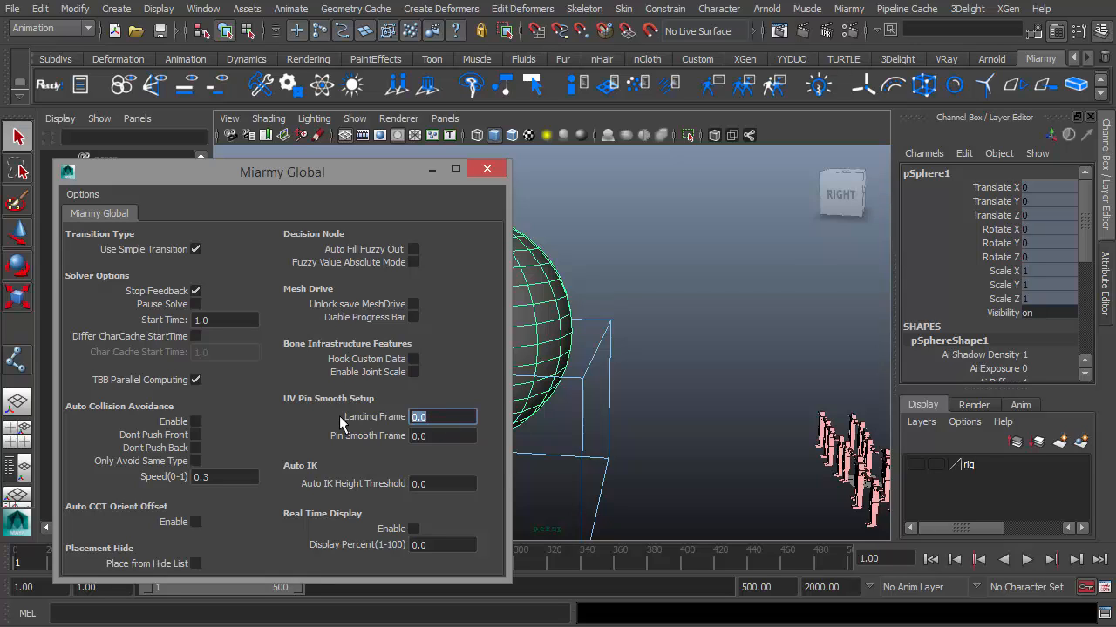
click(488, 169)
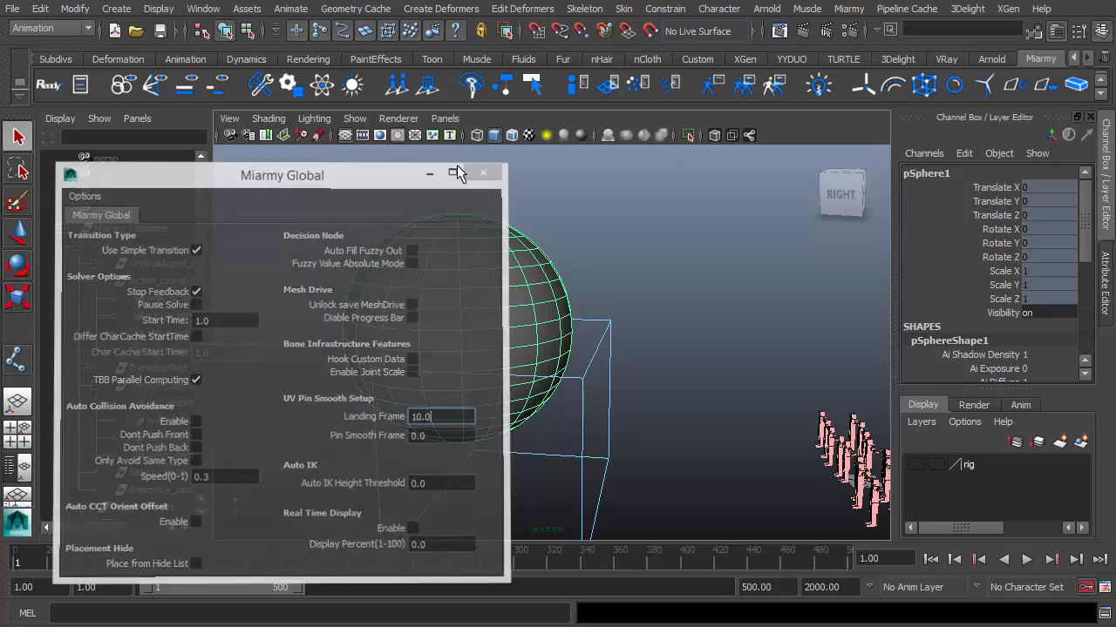
Clear the placed crowd agents and place them again, with the sphere, bound and agents framed in view.
click(427, 87)
alt+middle_drag(642, 364, 512, 351)
click(398, 86)
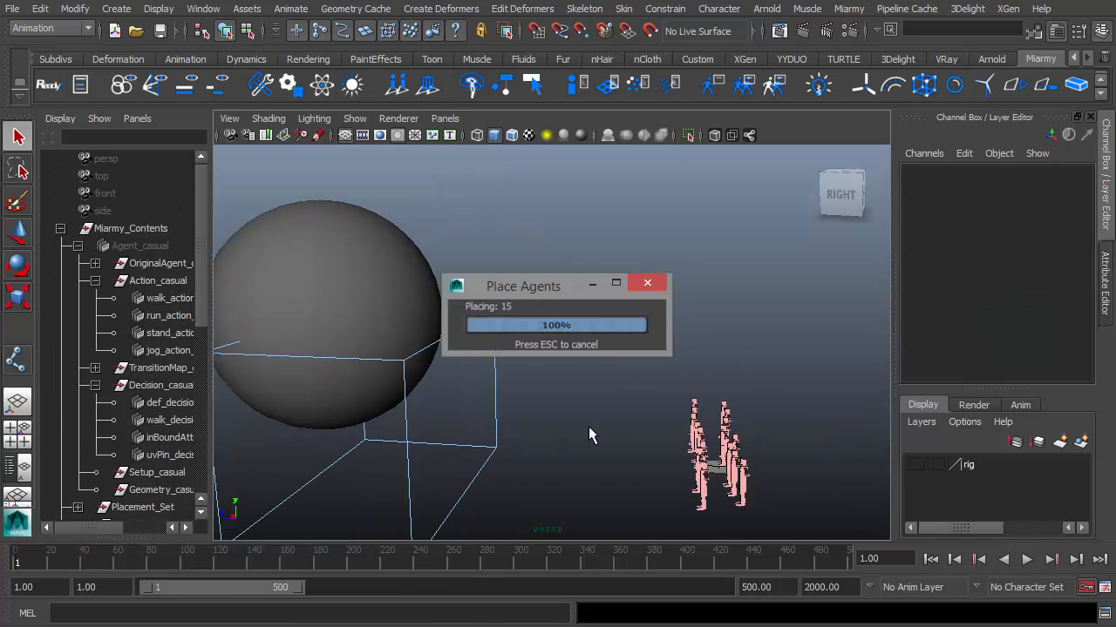
alt+drag(588, 426, 564, 458)
alt+right_drag(564, 459, 636, 447)
alt+middle_drag(636, 446, 712, 433)
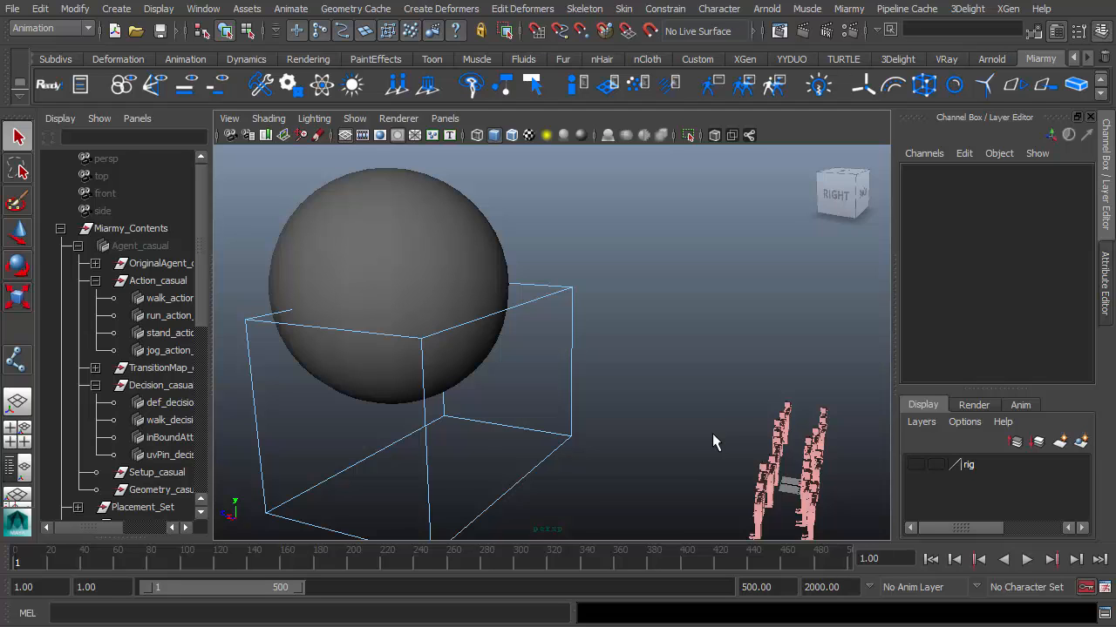
Play the simulation from frame 1 and examine how the agents enter the bound and land on the sphere.
click(1026, 560)
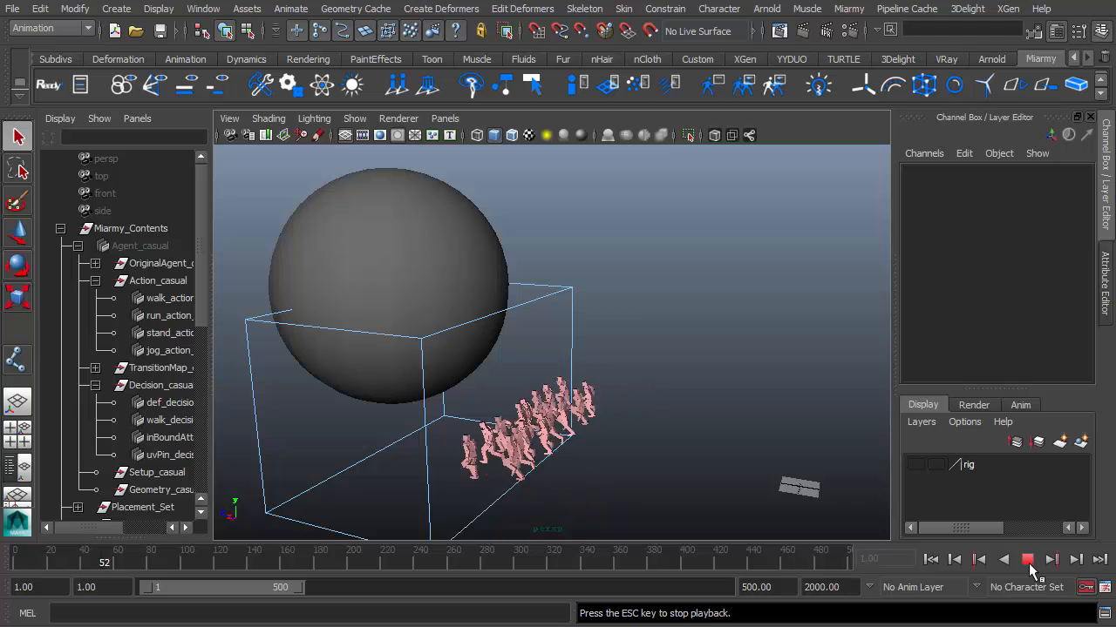
click(1029, 561)
click(930, 559)
alt+drag(575, 451, 560, 456)
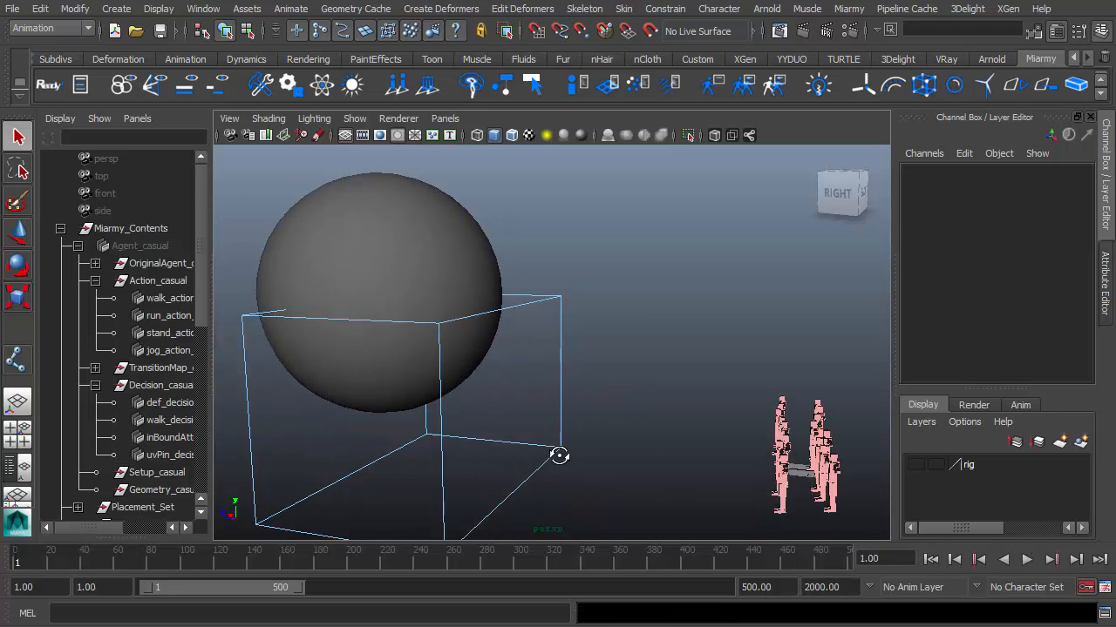
alt+drag(578, 300, 562, 303)
click(1026, 560)
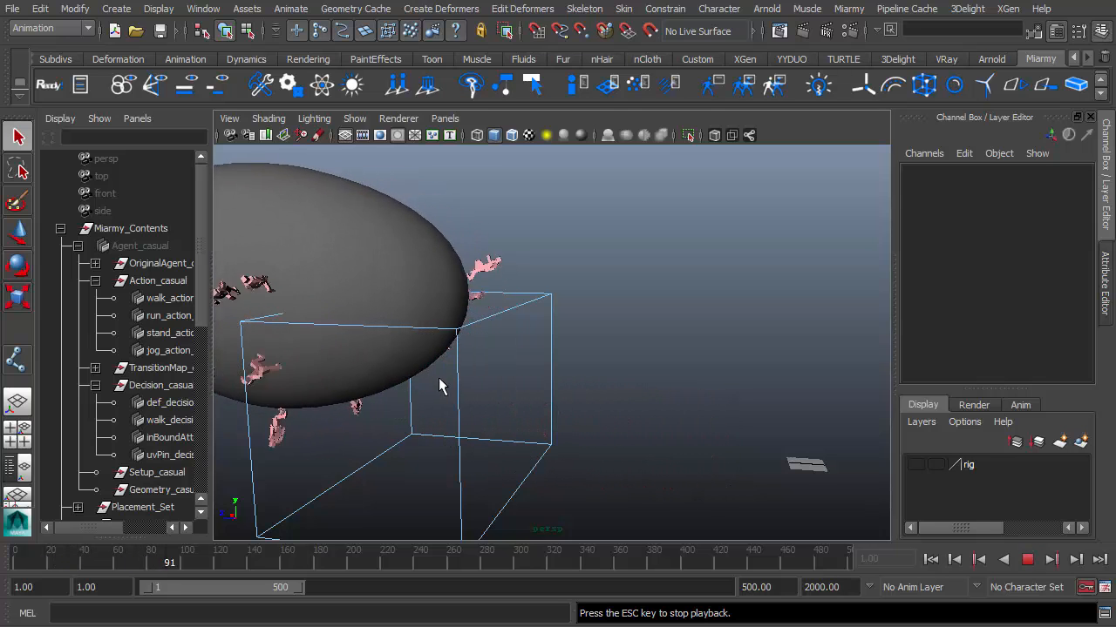
alt+middle_drag(442, 386, 606, 381)
Restart the playback from the first frame and inspect up close how the landed agents stick to the deforming sphere.
click(934, 560)
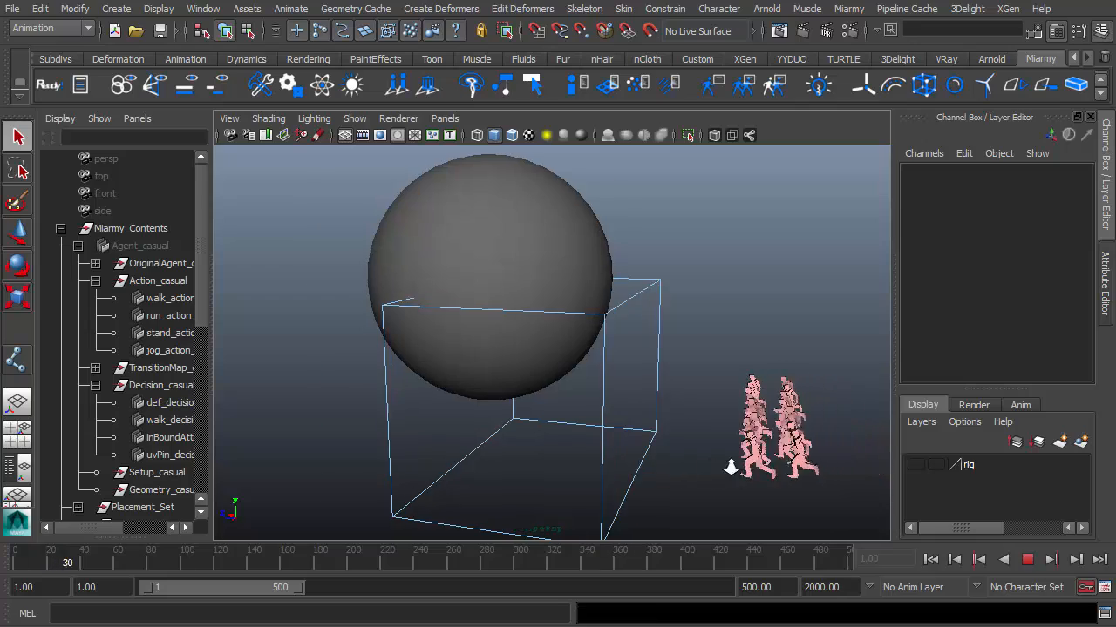
scroll(689, 457, up, 4)
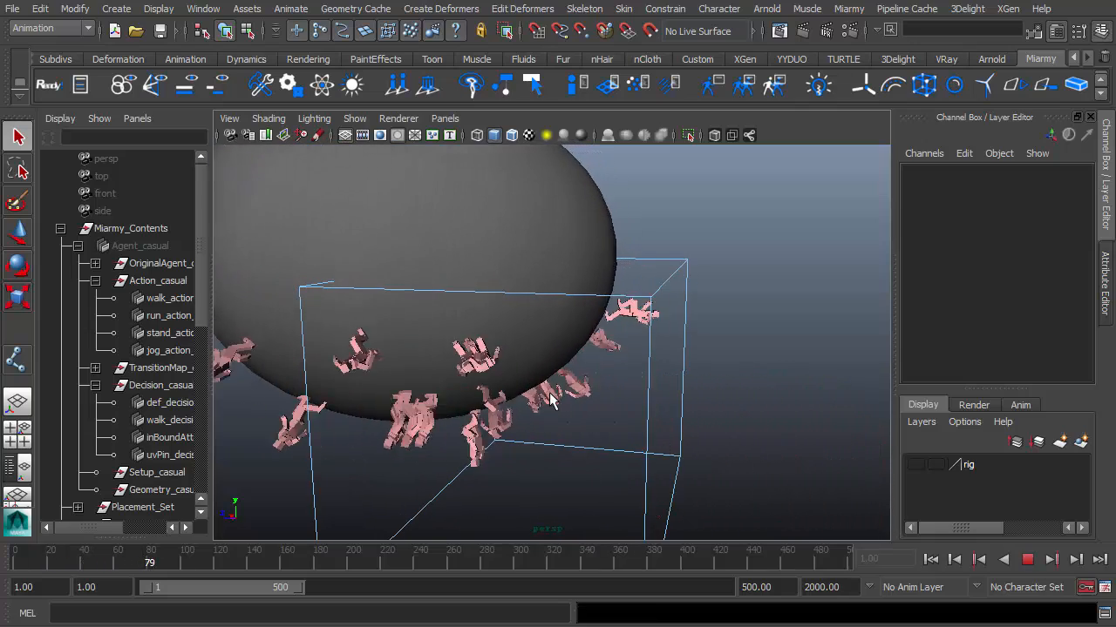
alt+middle_drag(493, 352, 530, 355)
scroll(530, 356, down, 3)
alt+drag(563, 356, 536, 360)
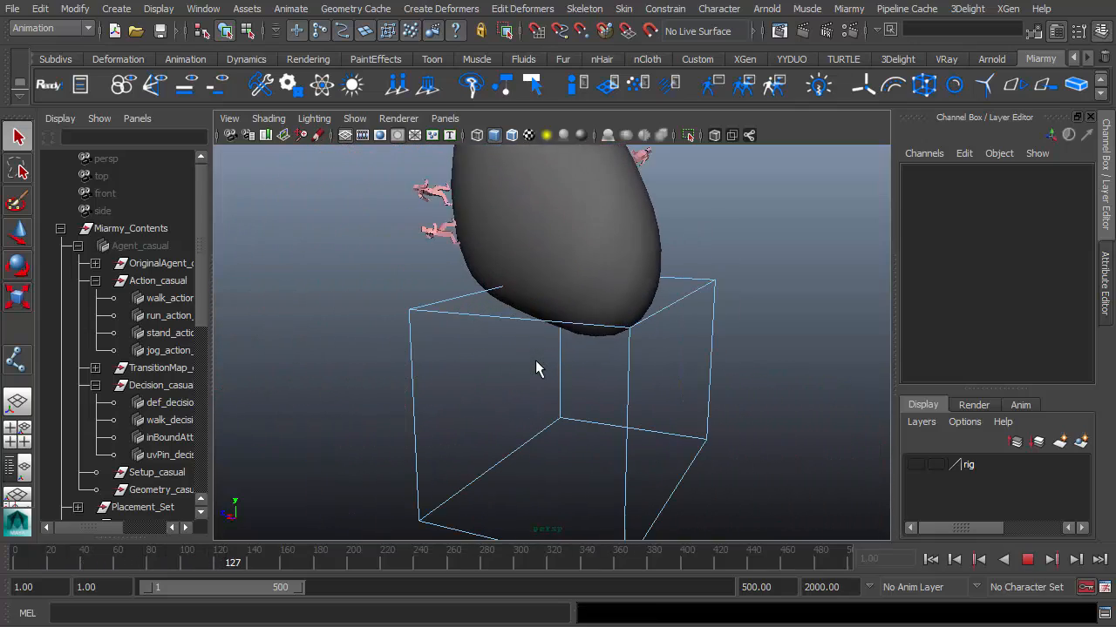
alt+middle_drag(575, 428, 556, 519)
alt+drag(562, 427, 516, 391)
scroll(515, 391, down, 4)
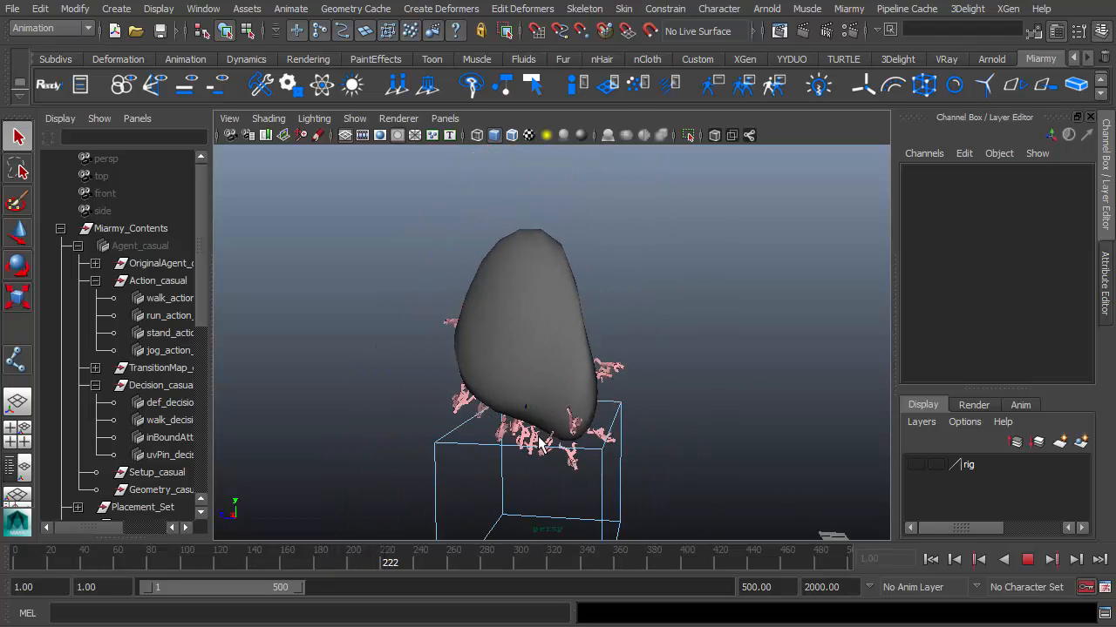
alt+middle_drag(516, 391, 530, 362)
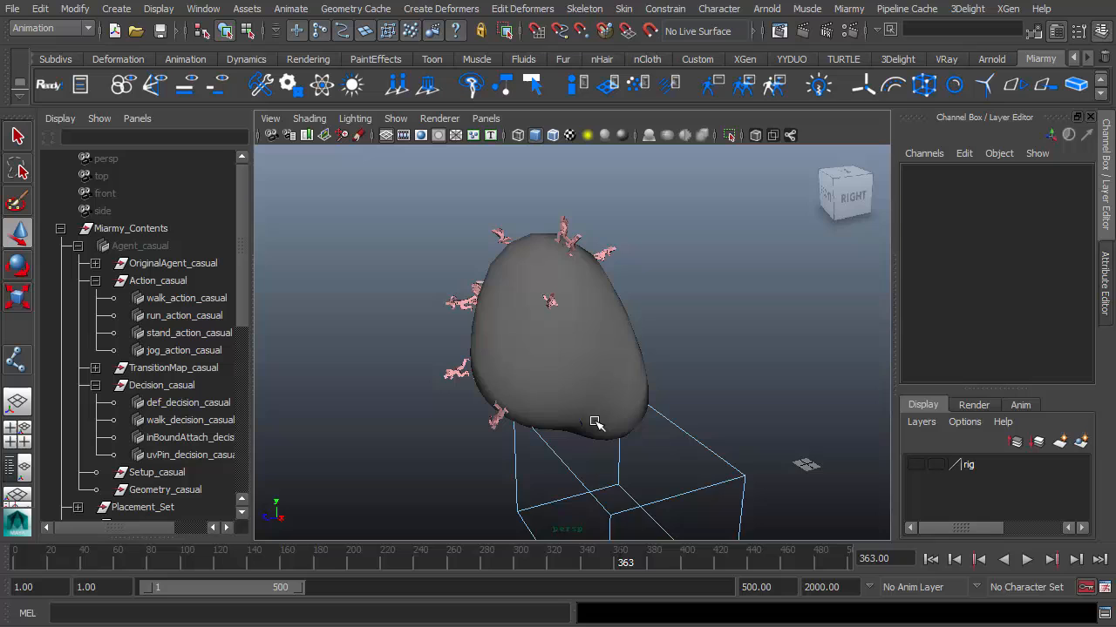
Resume playback from frame 363 and examine the pinned agents from other angles as the simulation loops.
alt+drag(596, 423, 542, 411)
click(1025, 559)
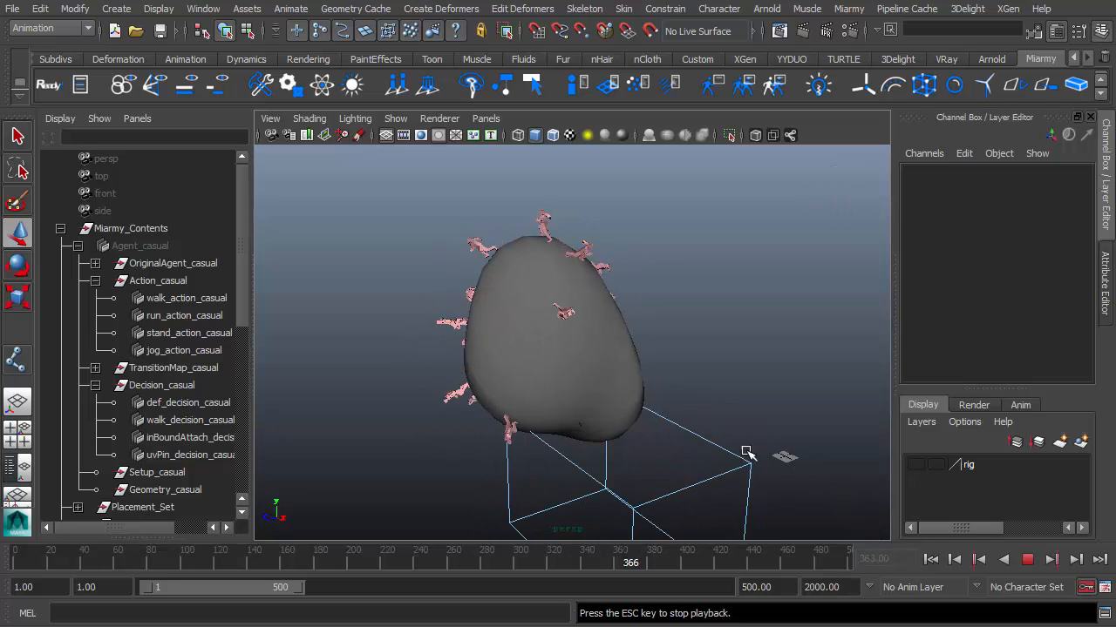
alt+drag(610, 440, 562, 428)
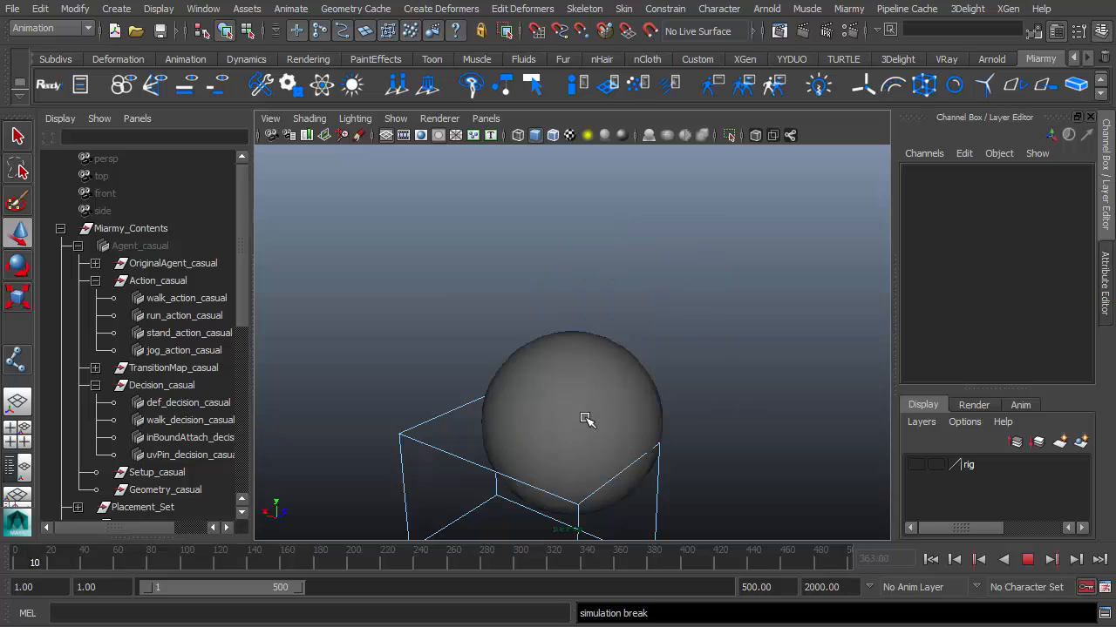
alt+drag(672, 403, 712, 413)
alt+middle_drag(712, 413, 641, 361)
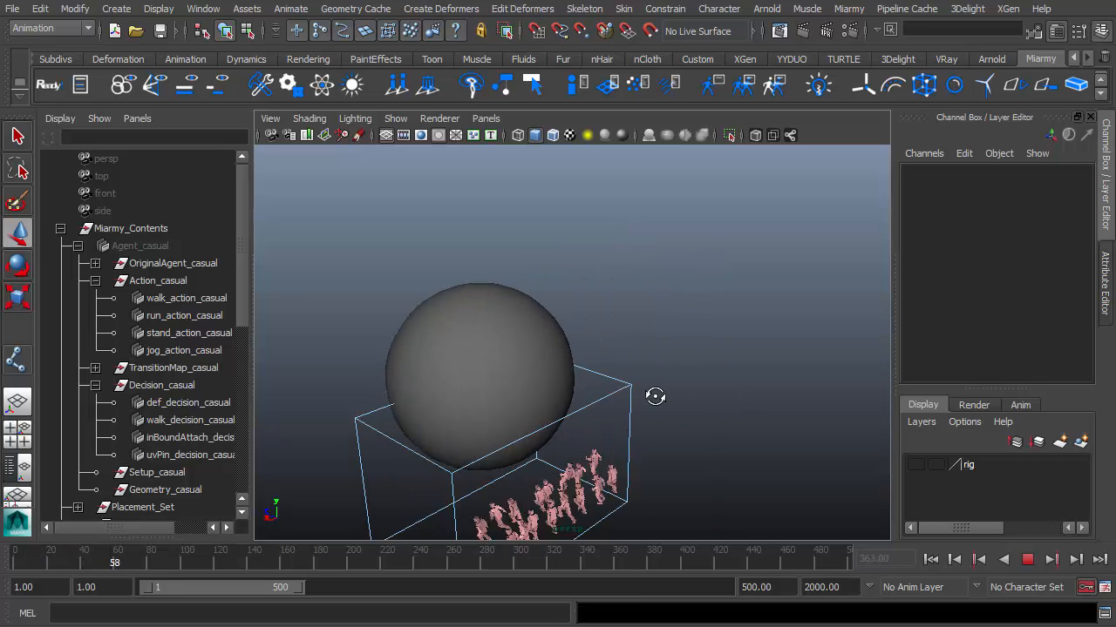
alt+drag(655, 395, 615, 428)
alt+middle_drag(616, 428, 658, 405)
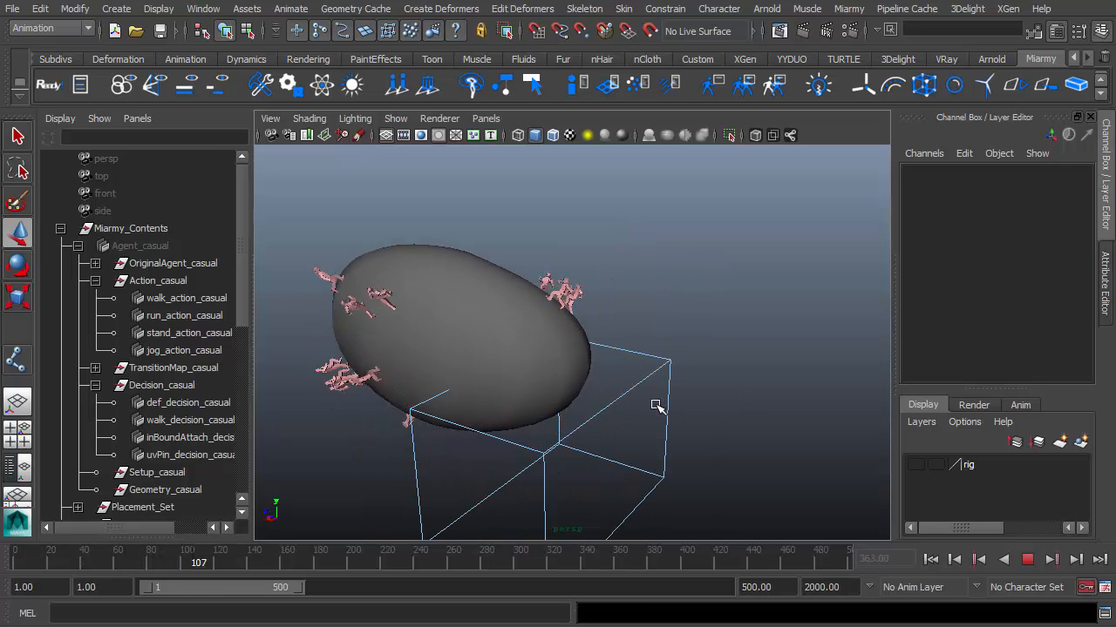